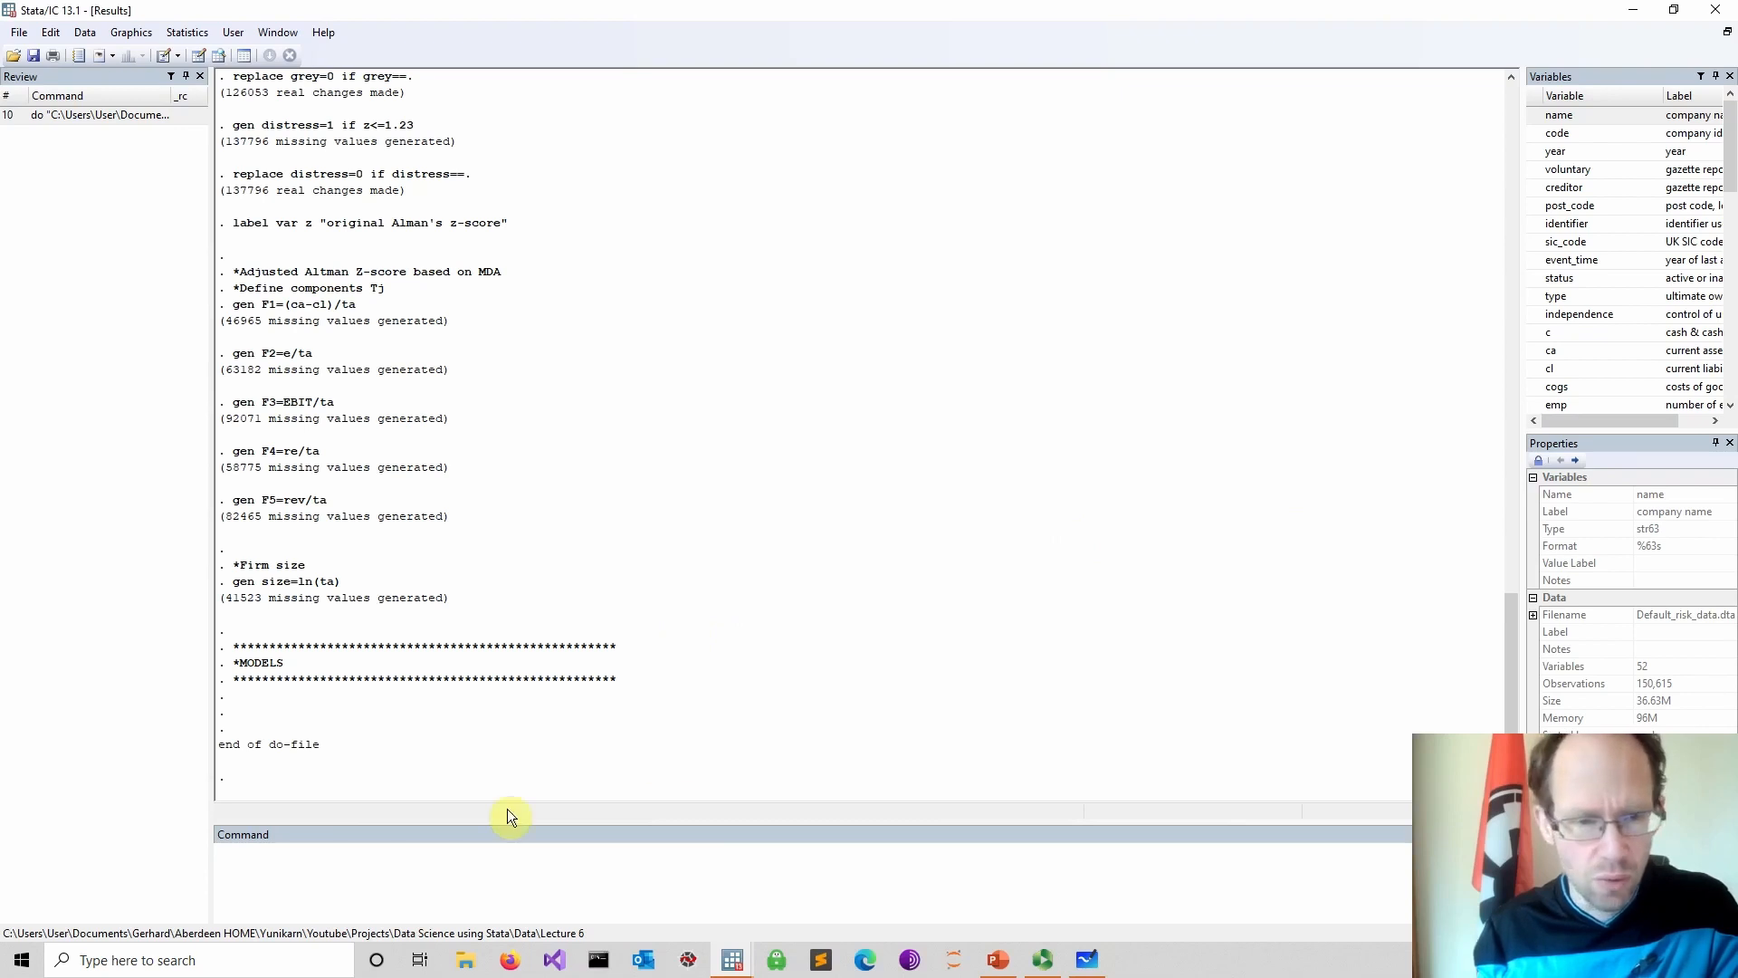
Describe the dataset to list all variables, their types and labels, and page through the output
text(des)
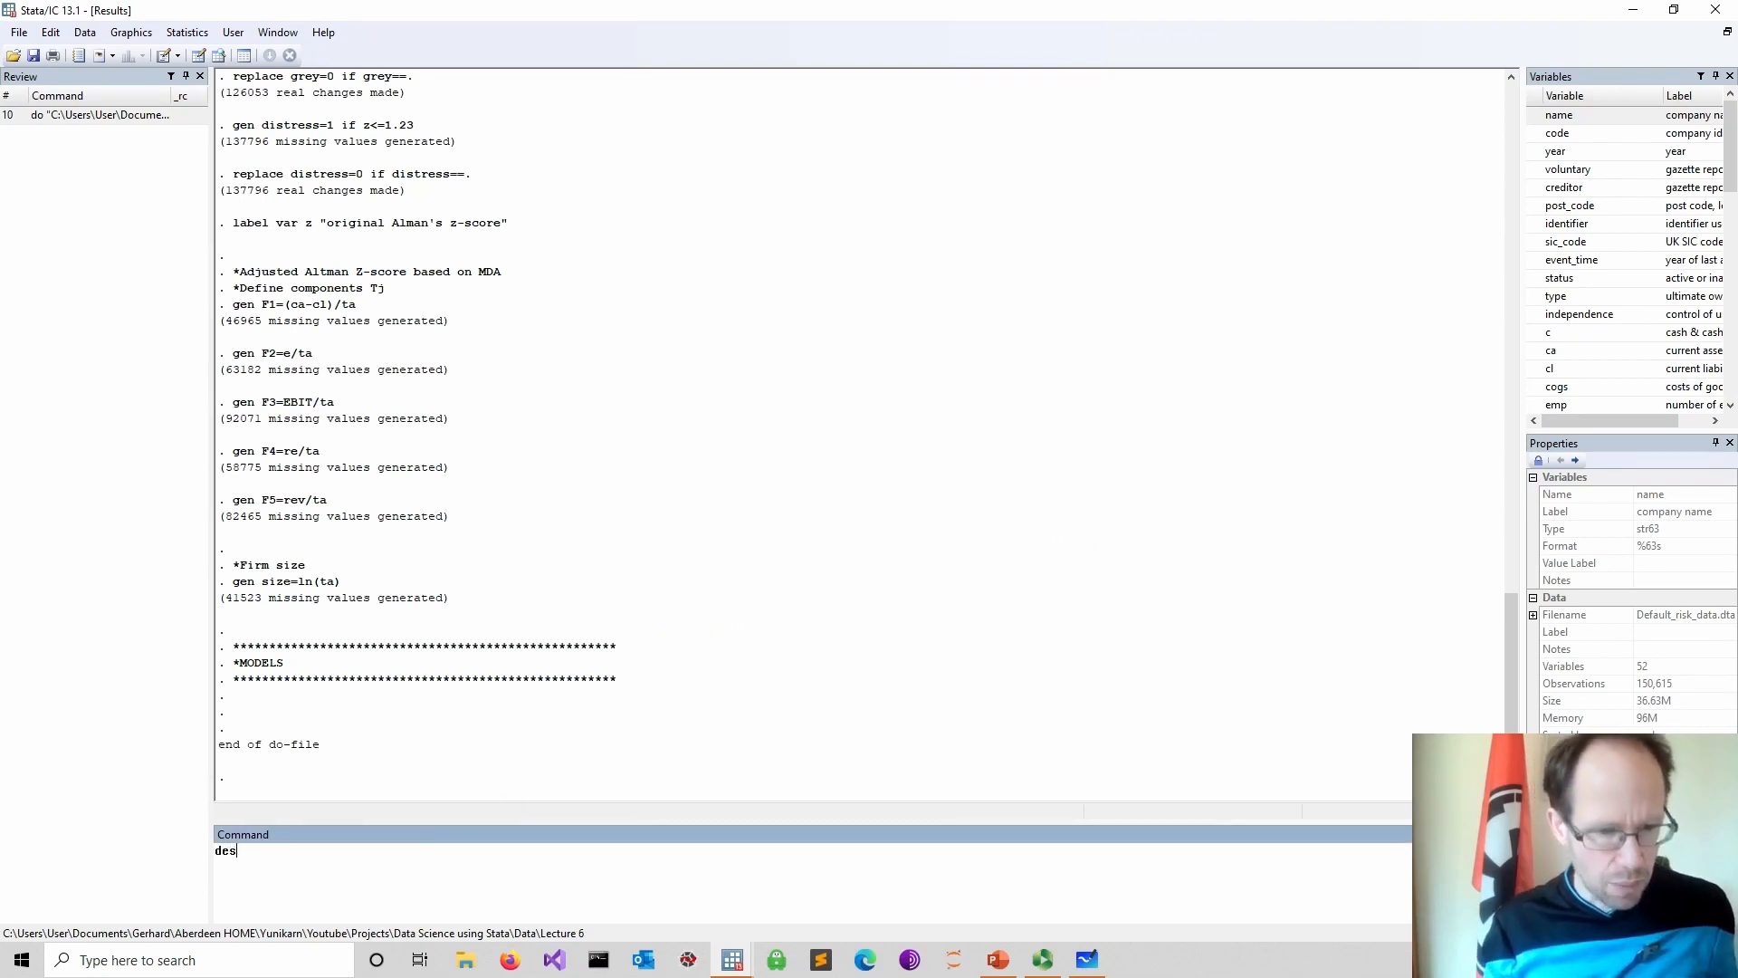
key(Return)
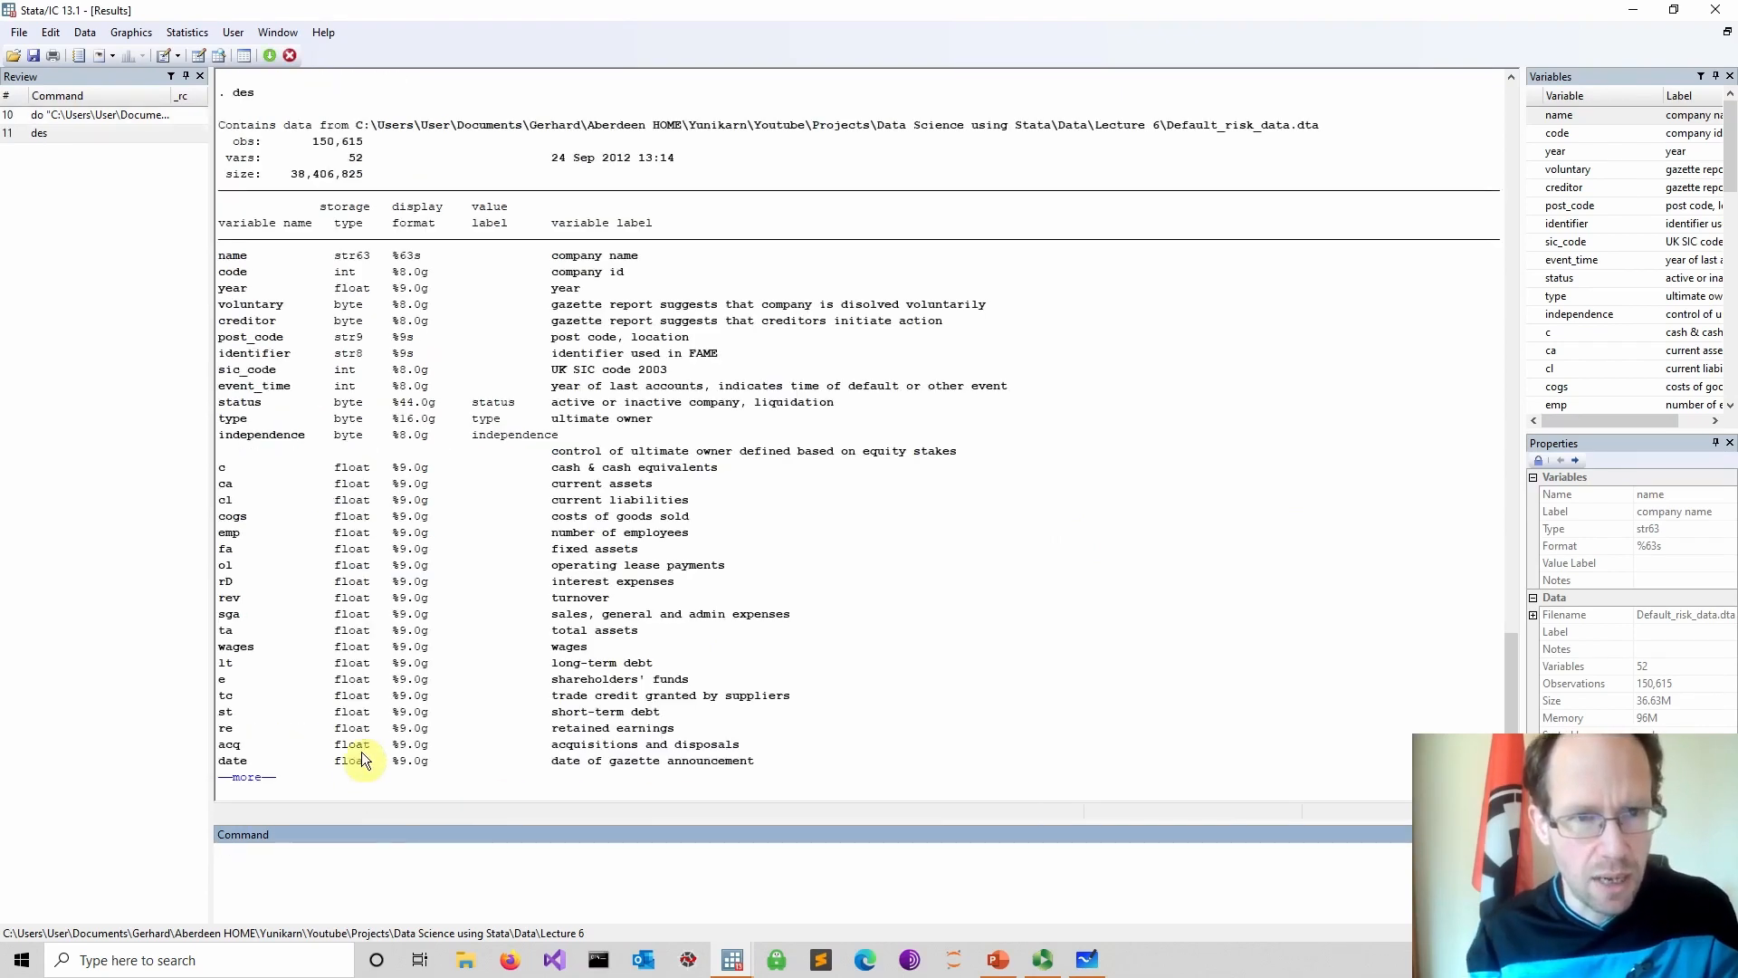
click(244, 779)
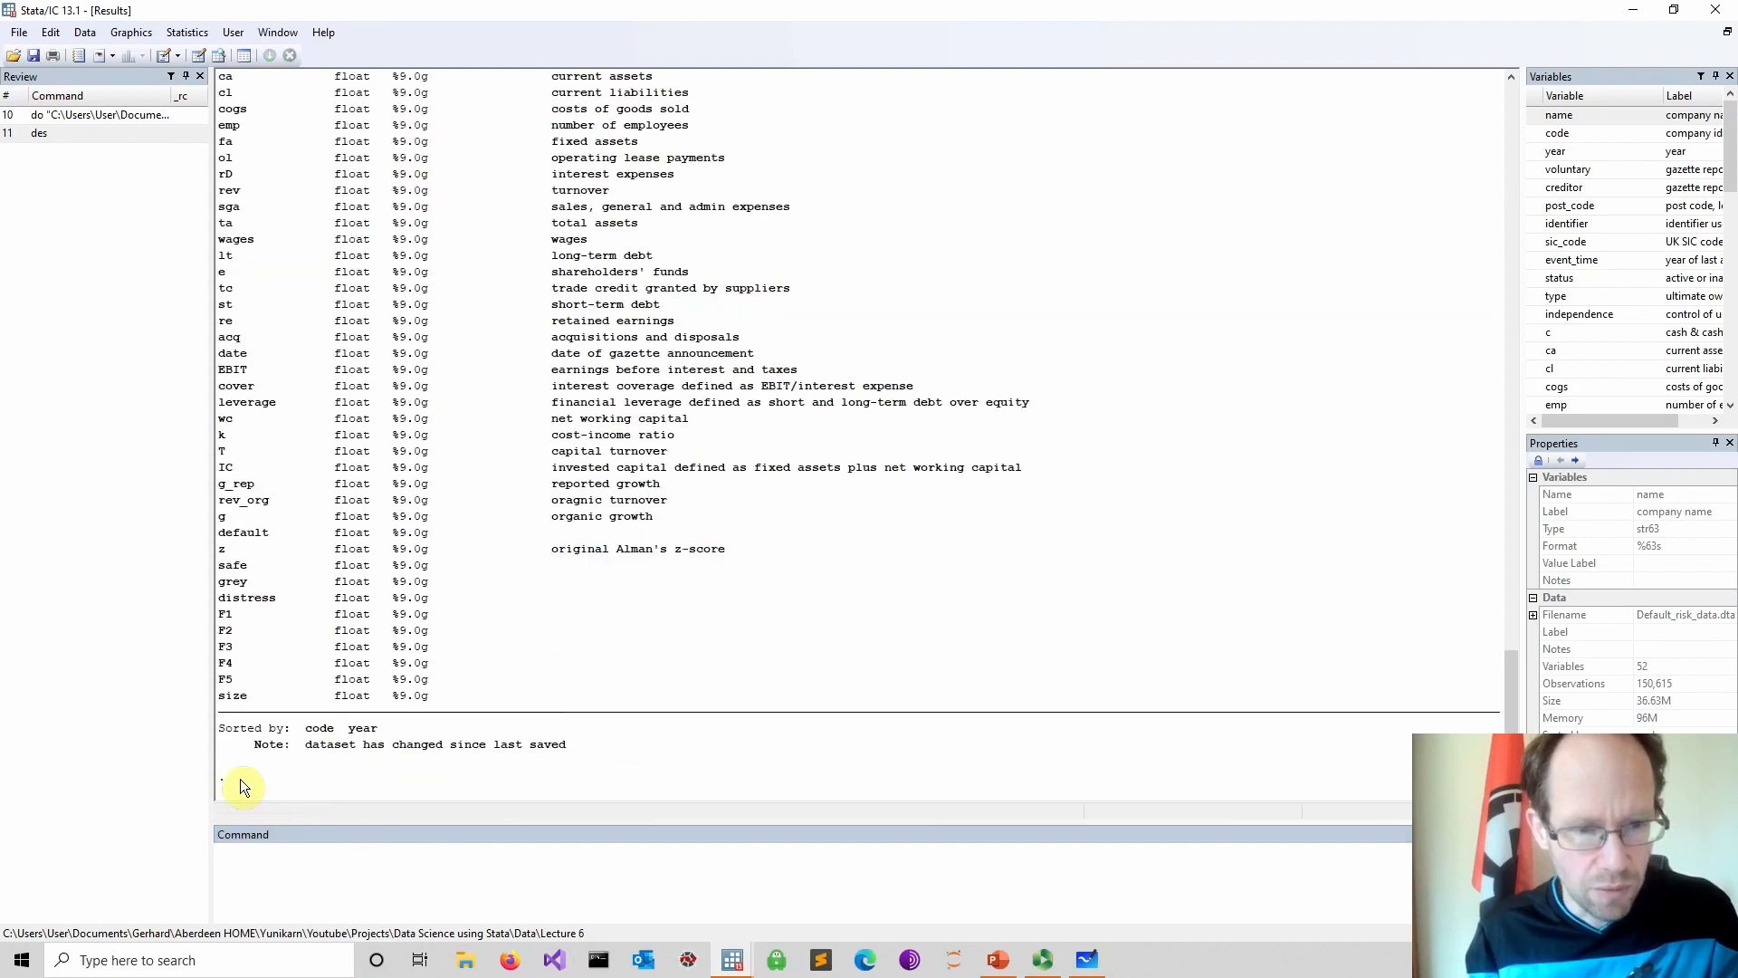
scroll(520, 633, up, 6)
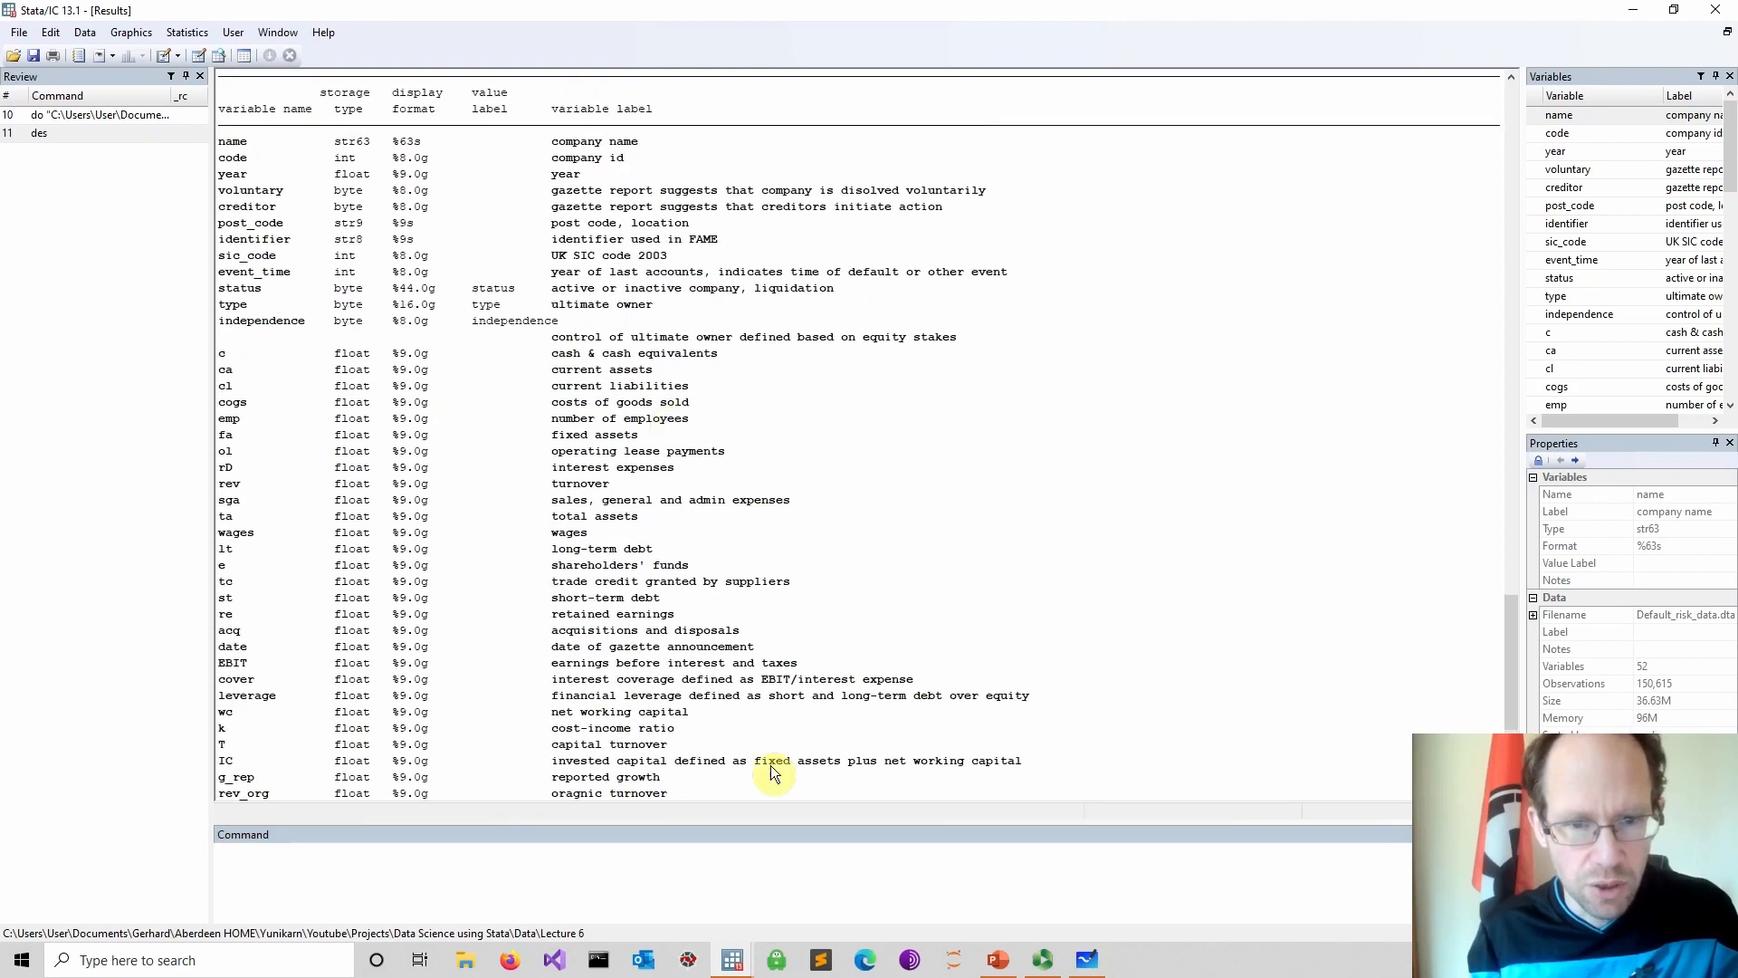
scroll(780, 767, down, 4)
scroll(779, 761, down, 2)
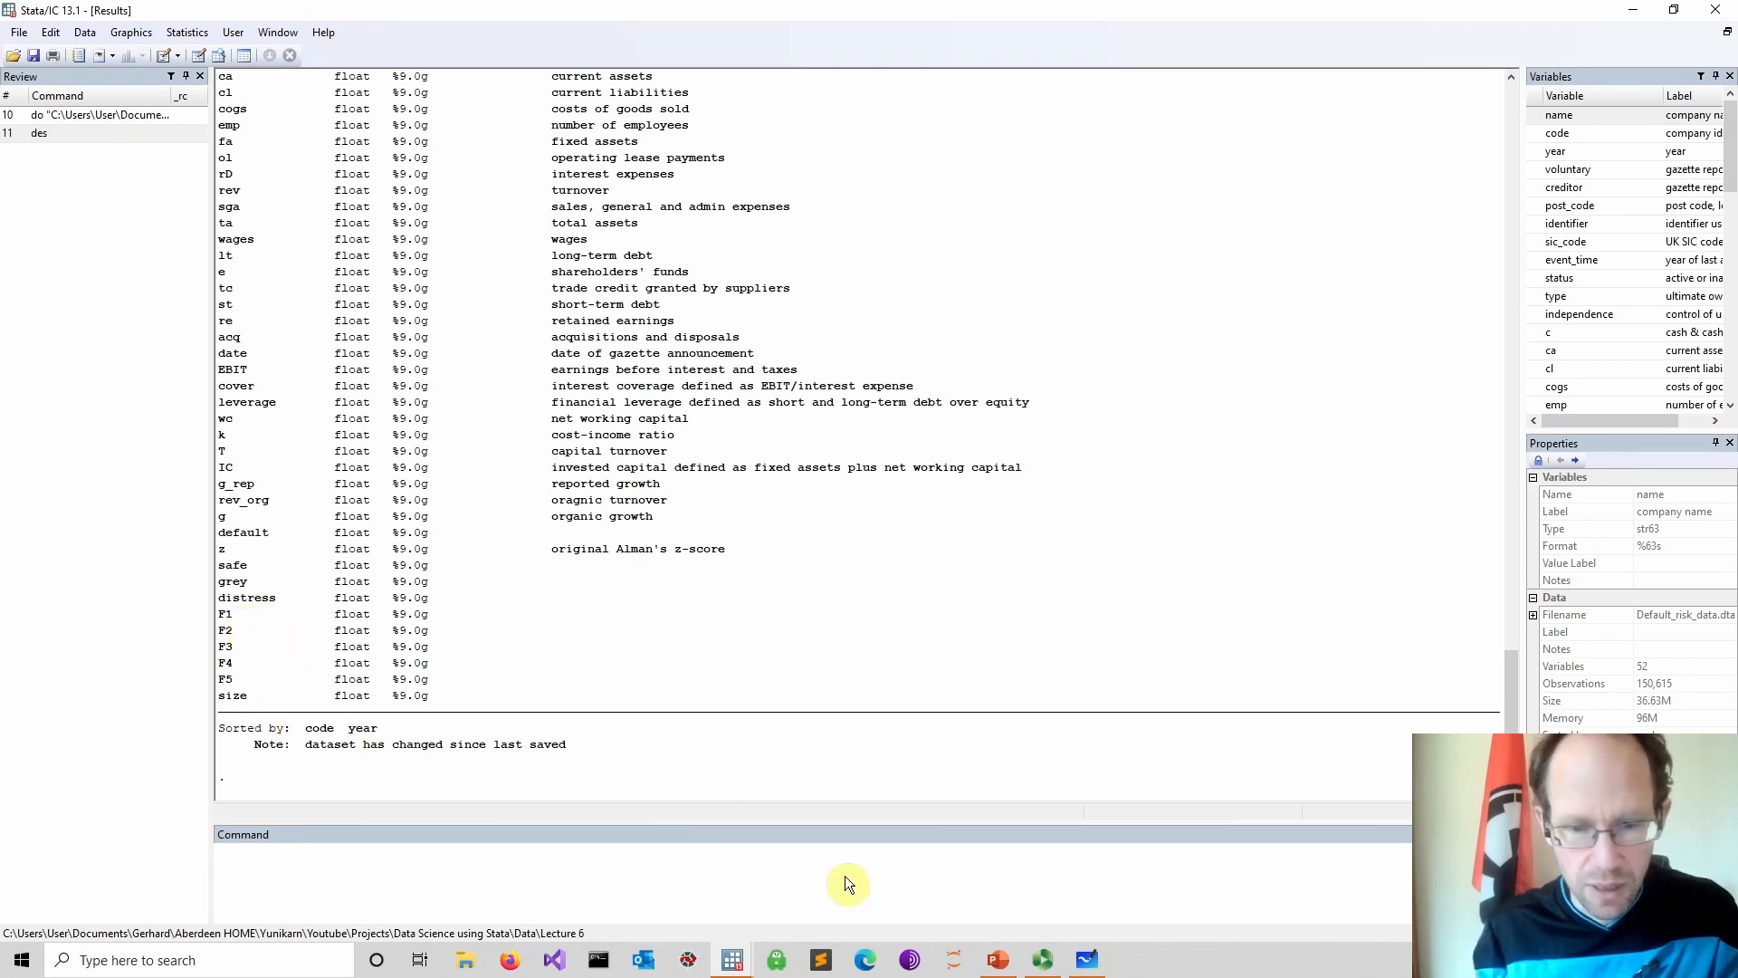
In the do-file, add a comment line "*Logit model" below the MODELS header
mouse_move(784, 957)
click(773, 909)
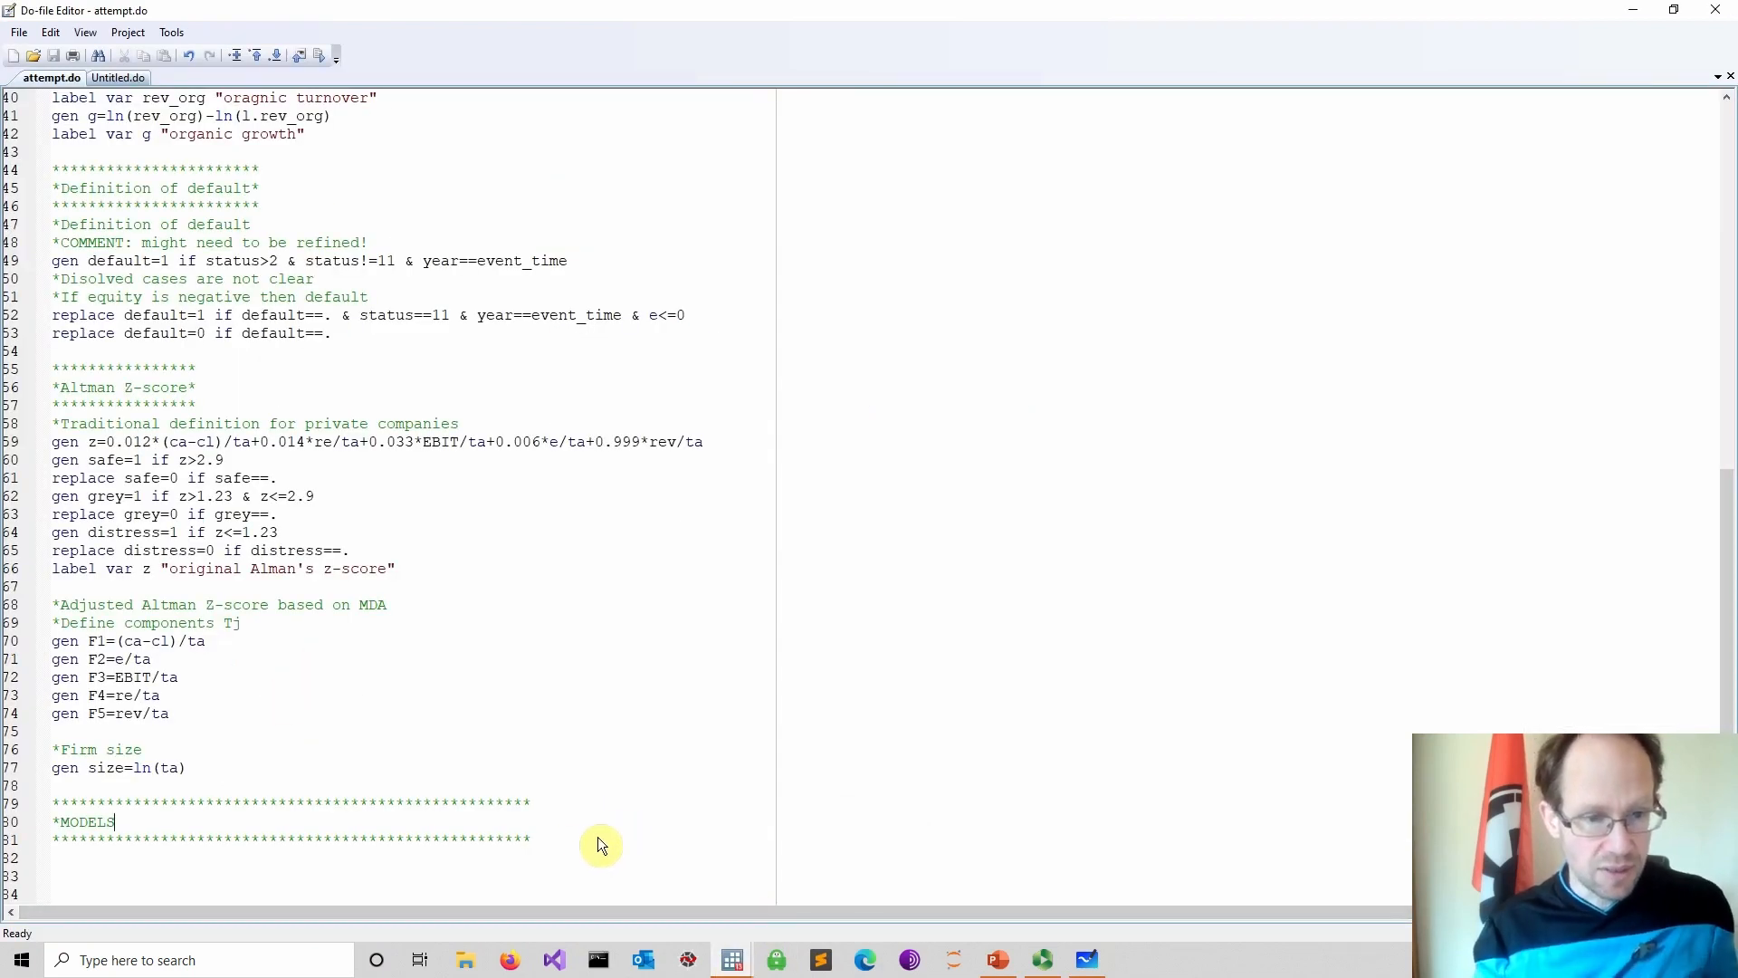
key(Return)
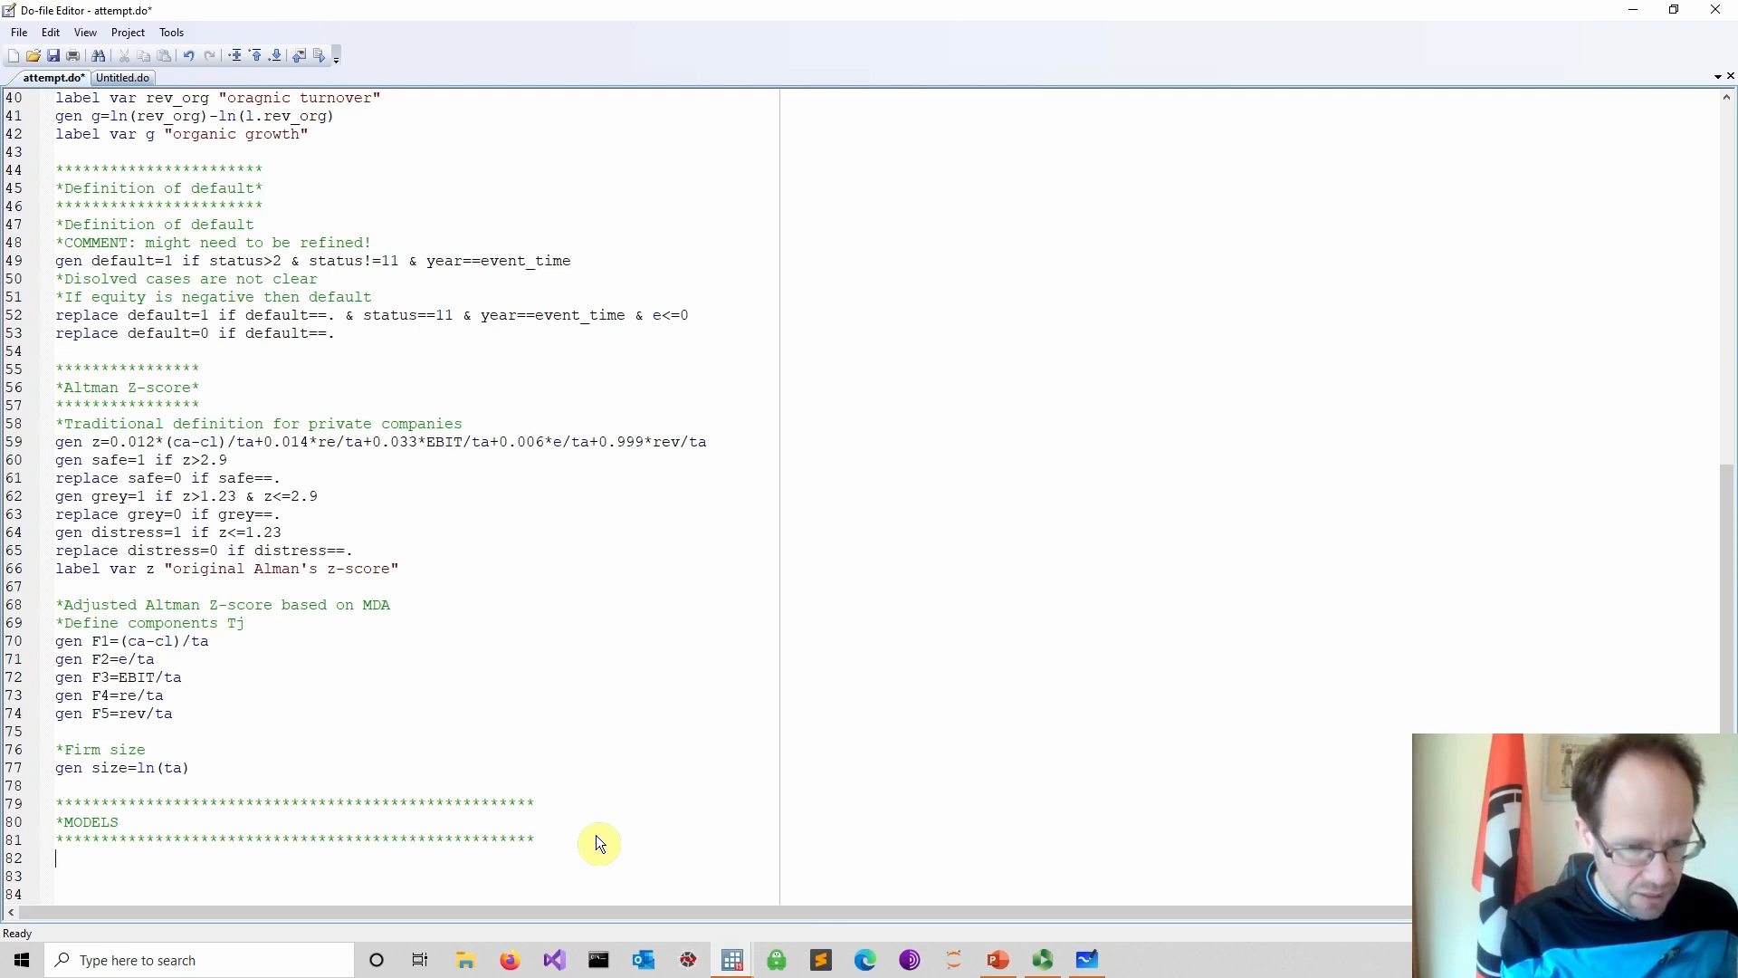
text(*)
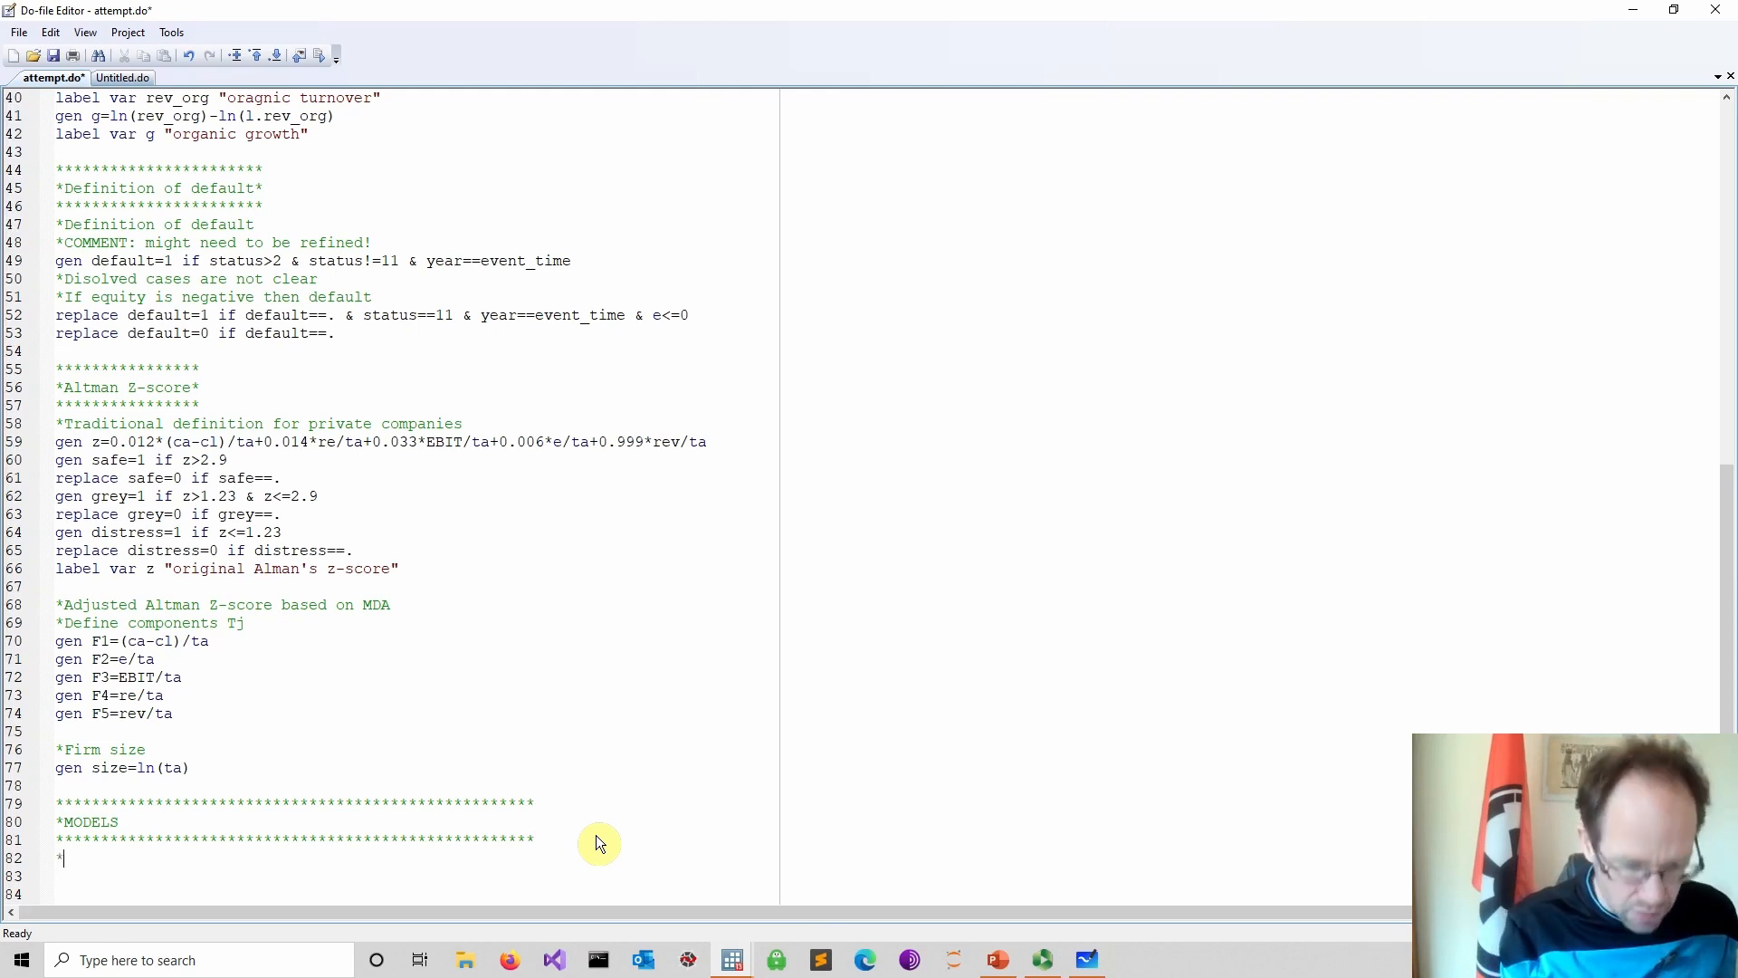
text(I)
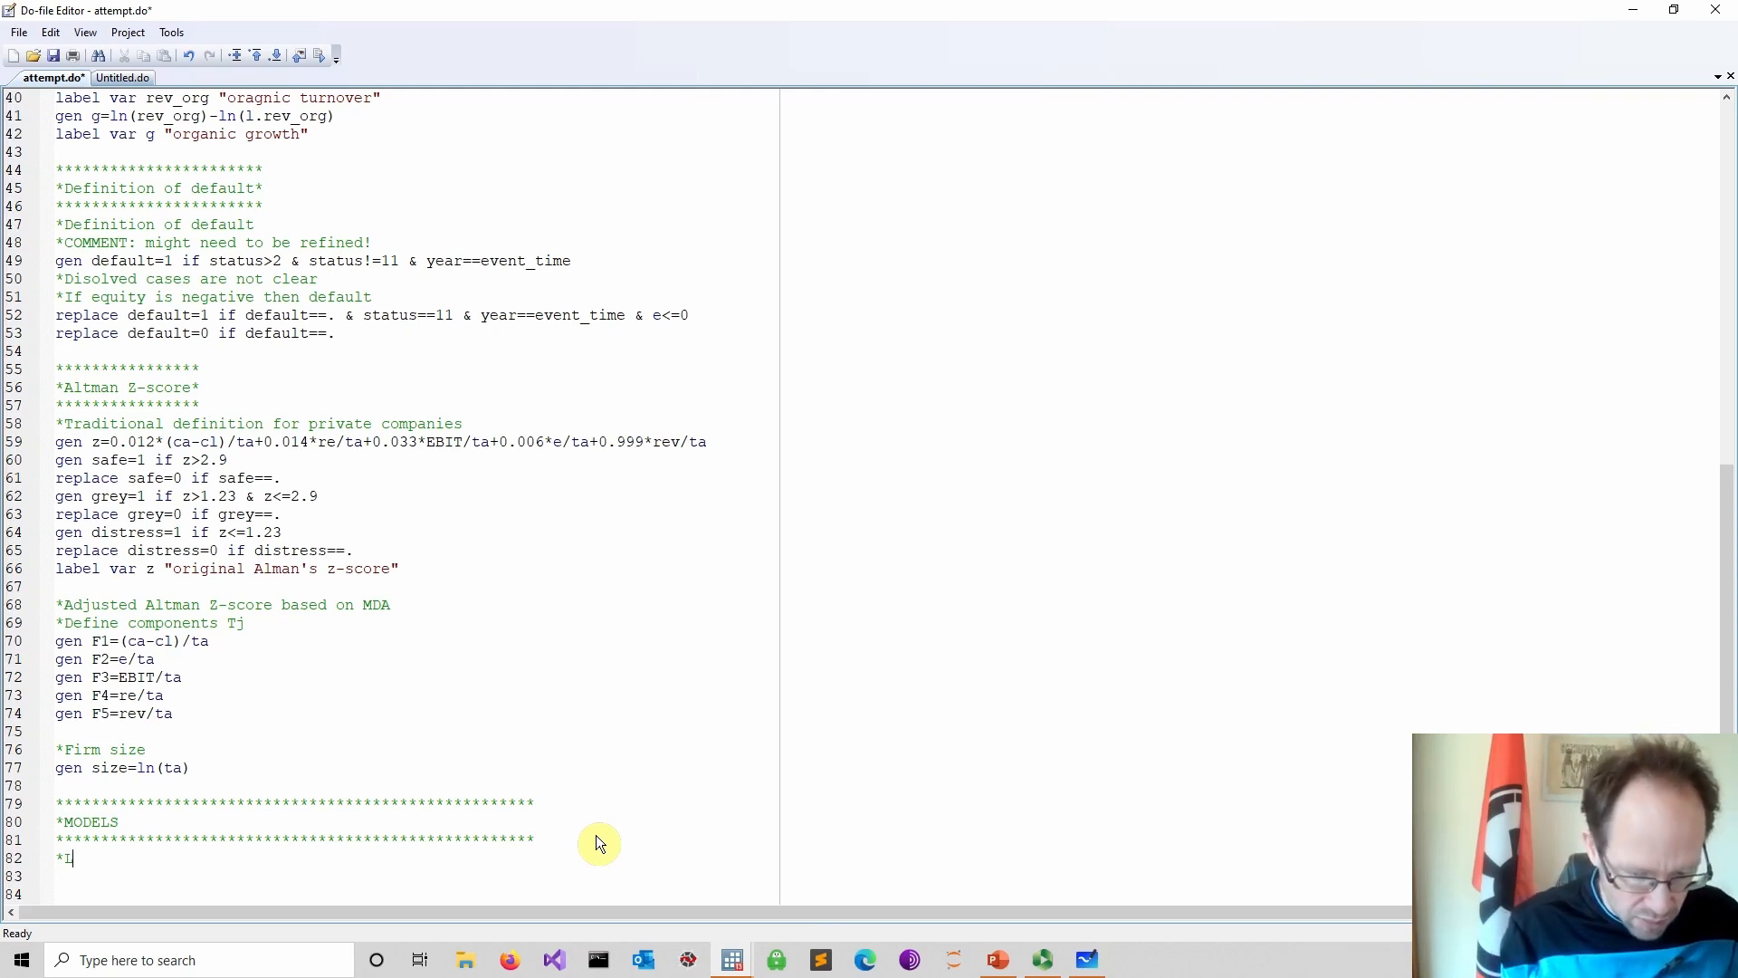
text(ogit )
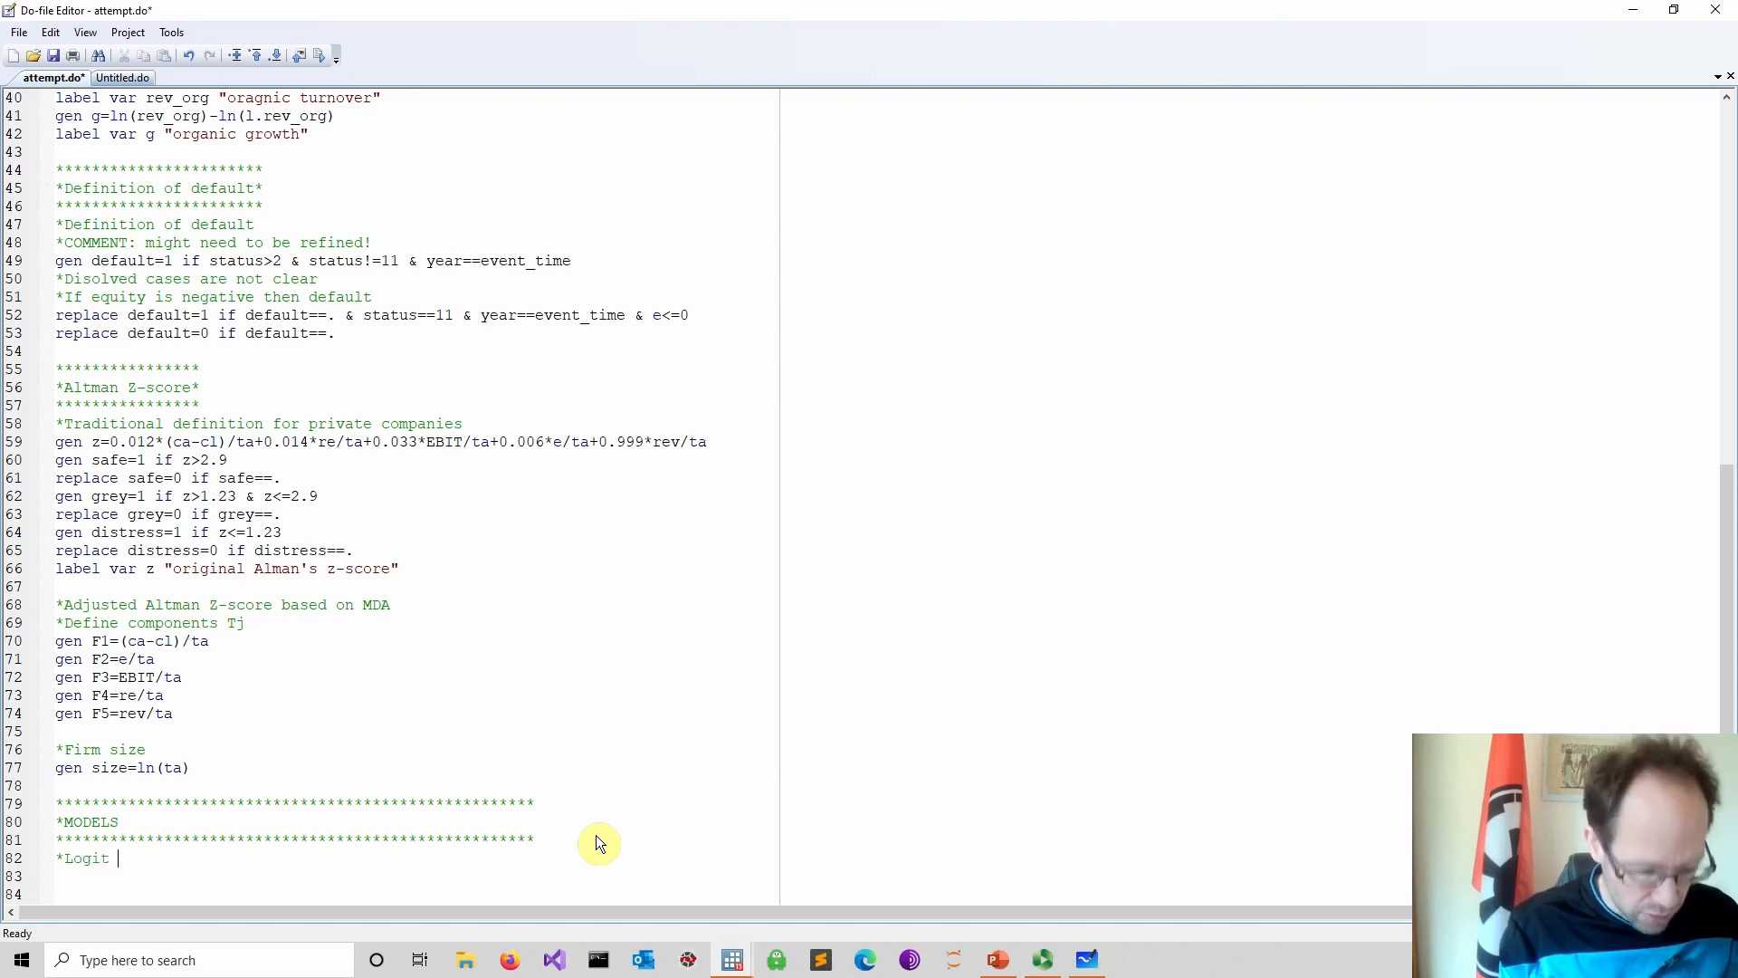
text(model)
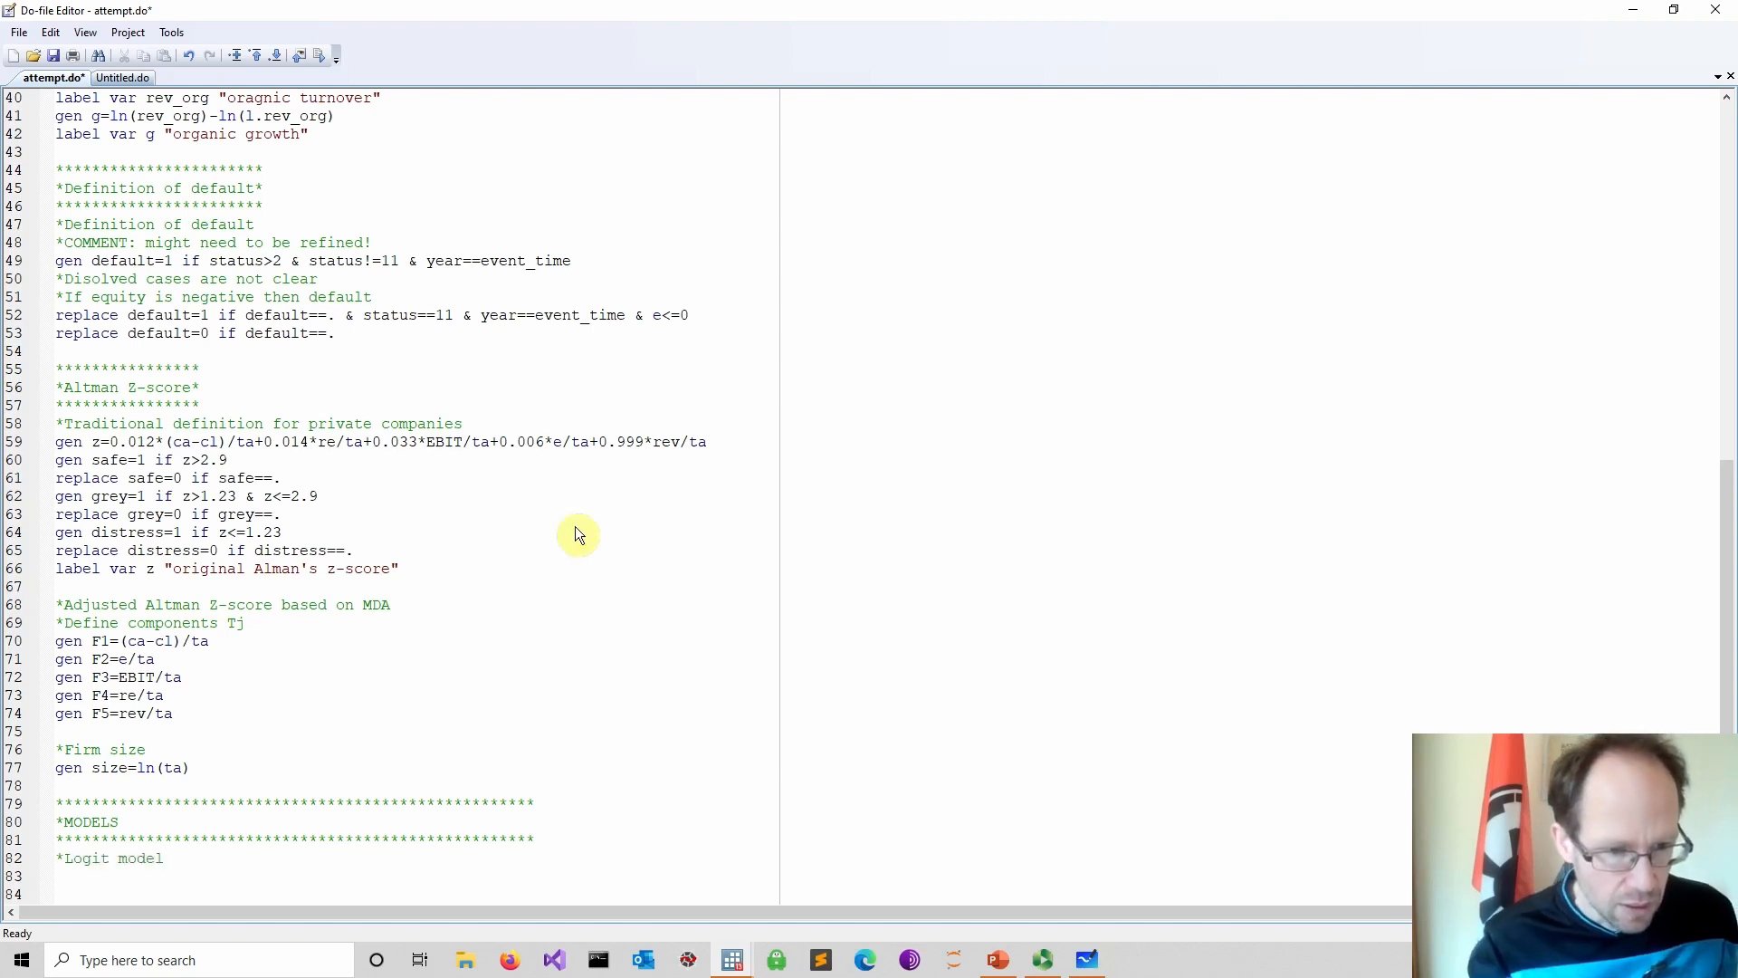
Write the command logit default F1 F2 F3 F4 F5 on the next line and save the do-file
scroll(496, 690, down, 1)
scroll(507, 638, down, 7)
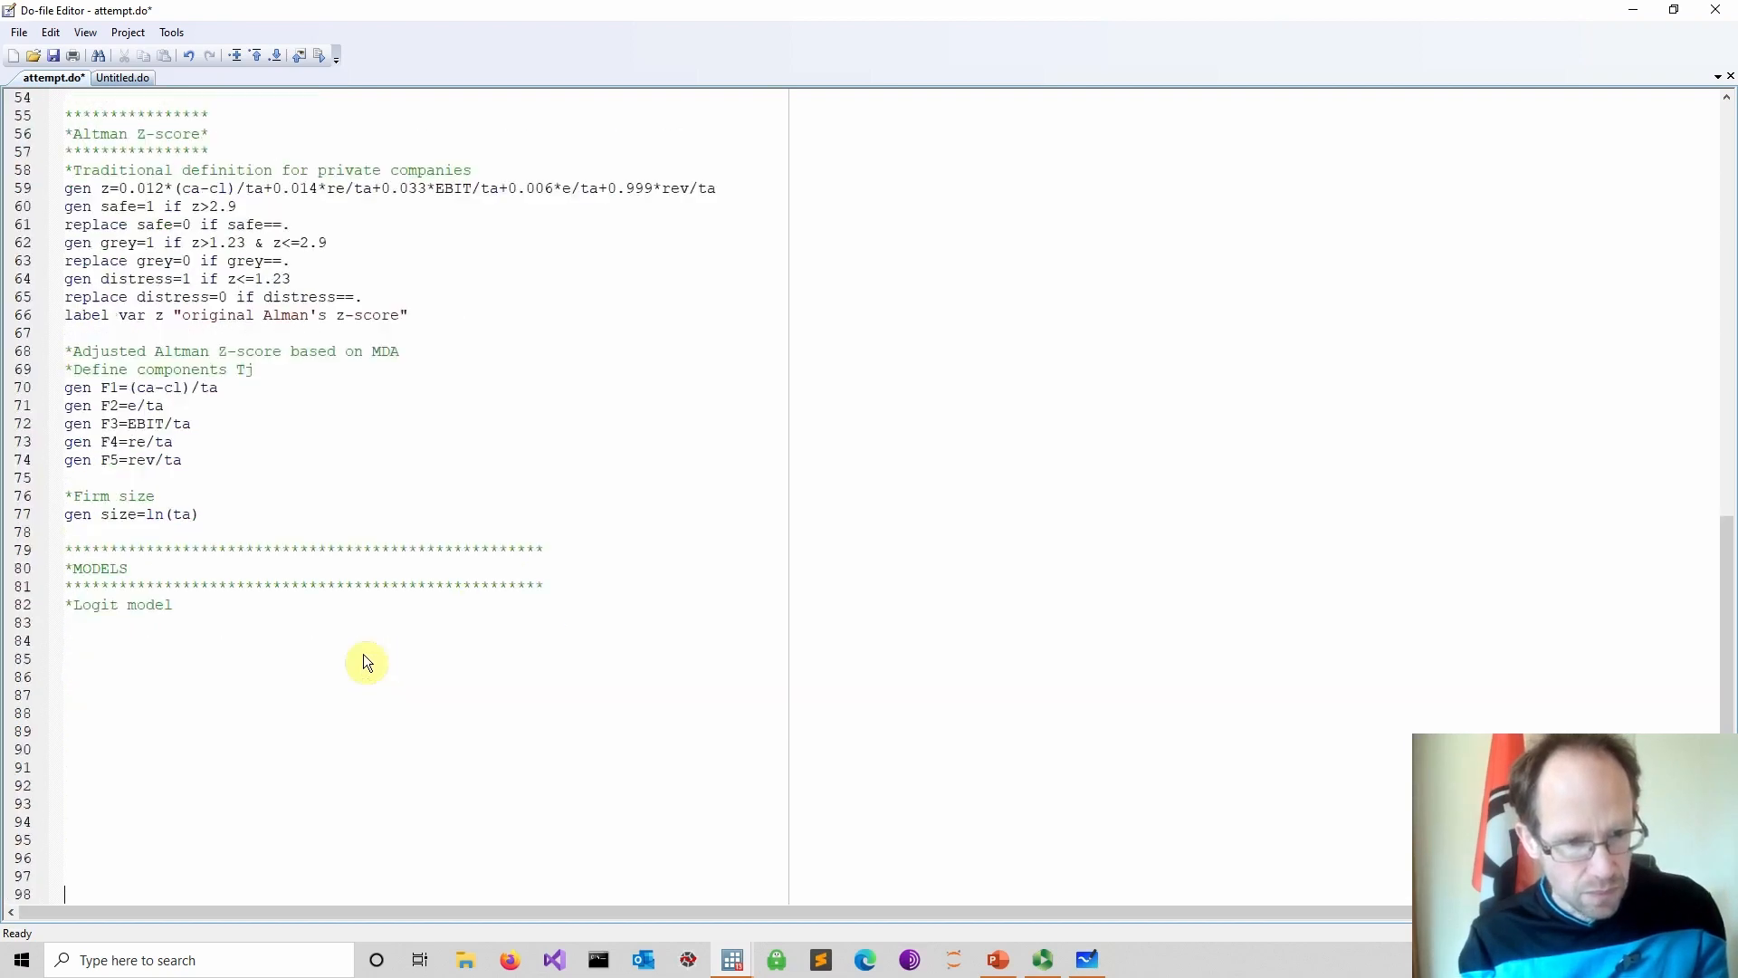
click(179, 447)
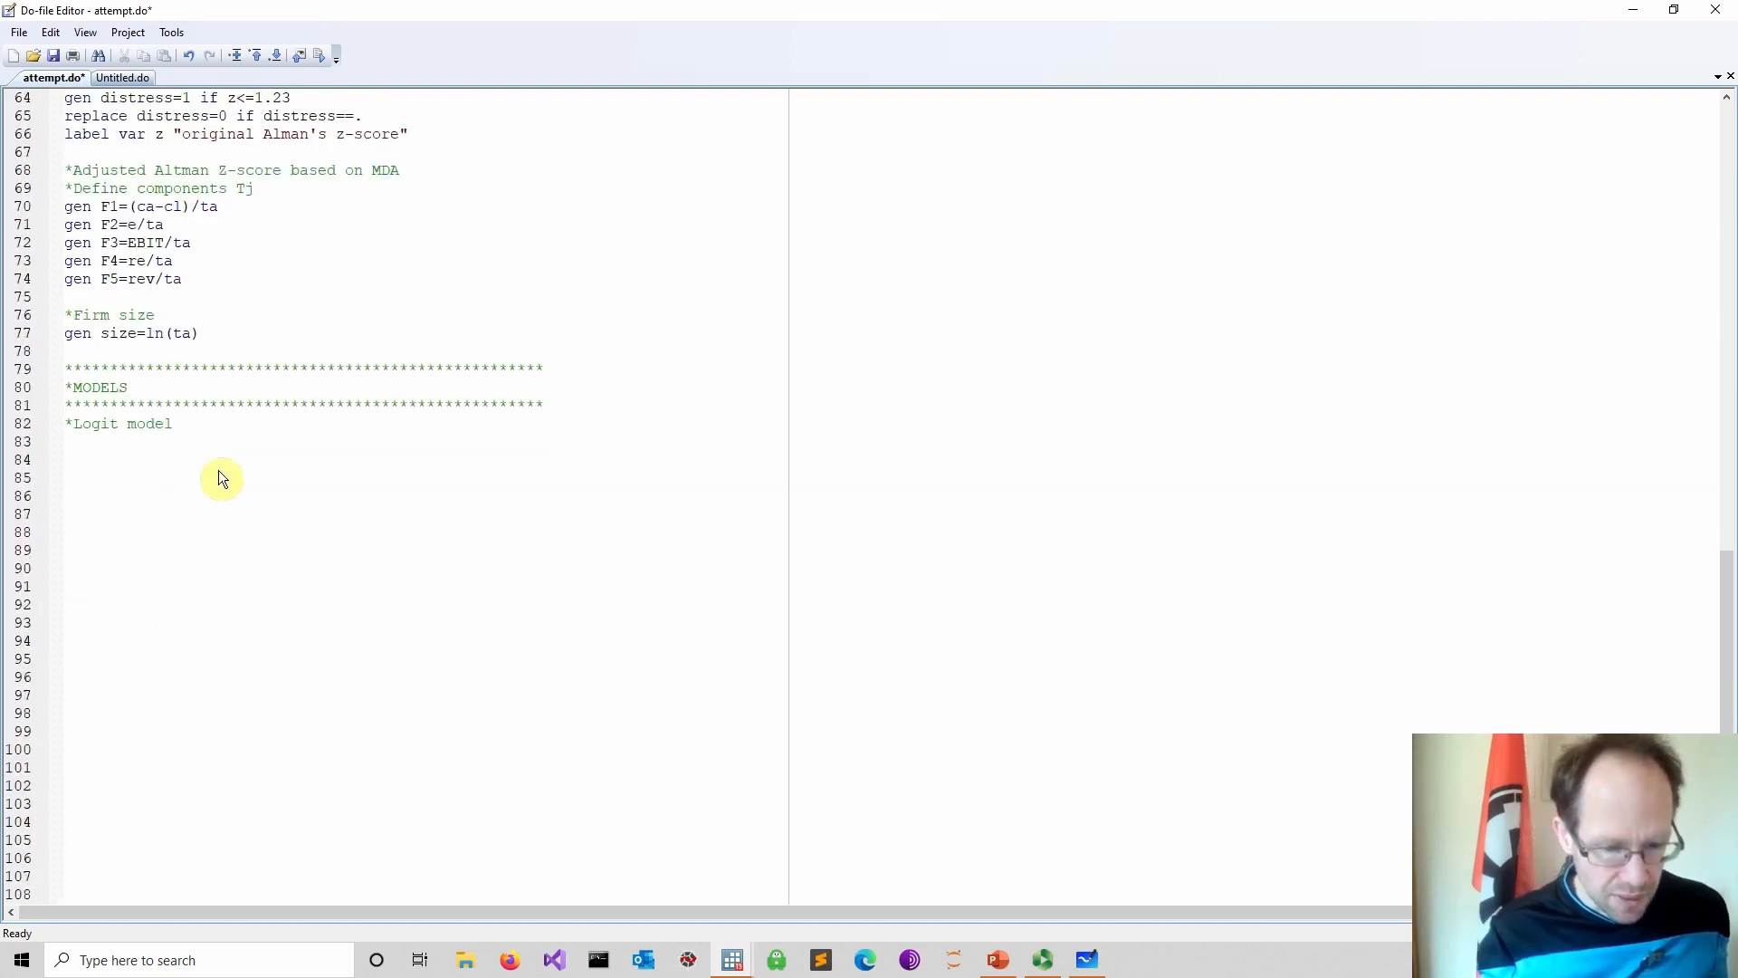
text(logit)
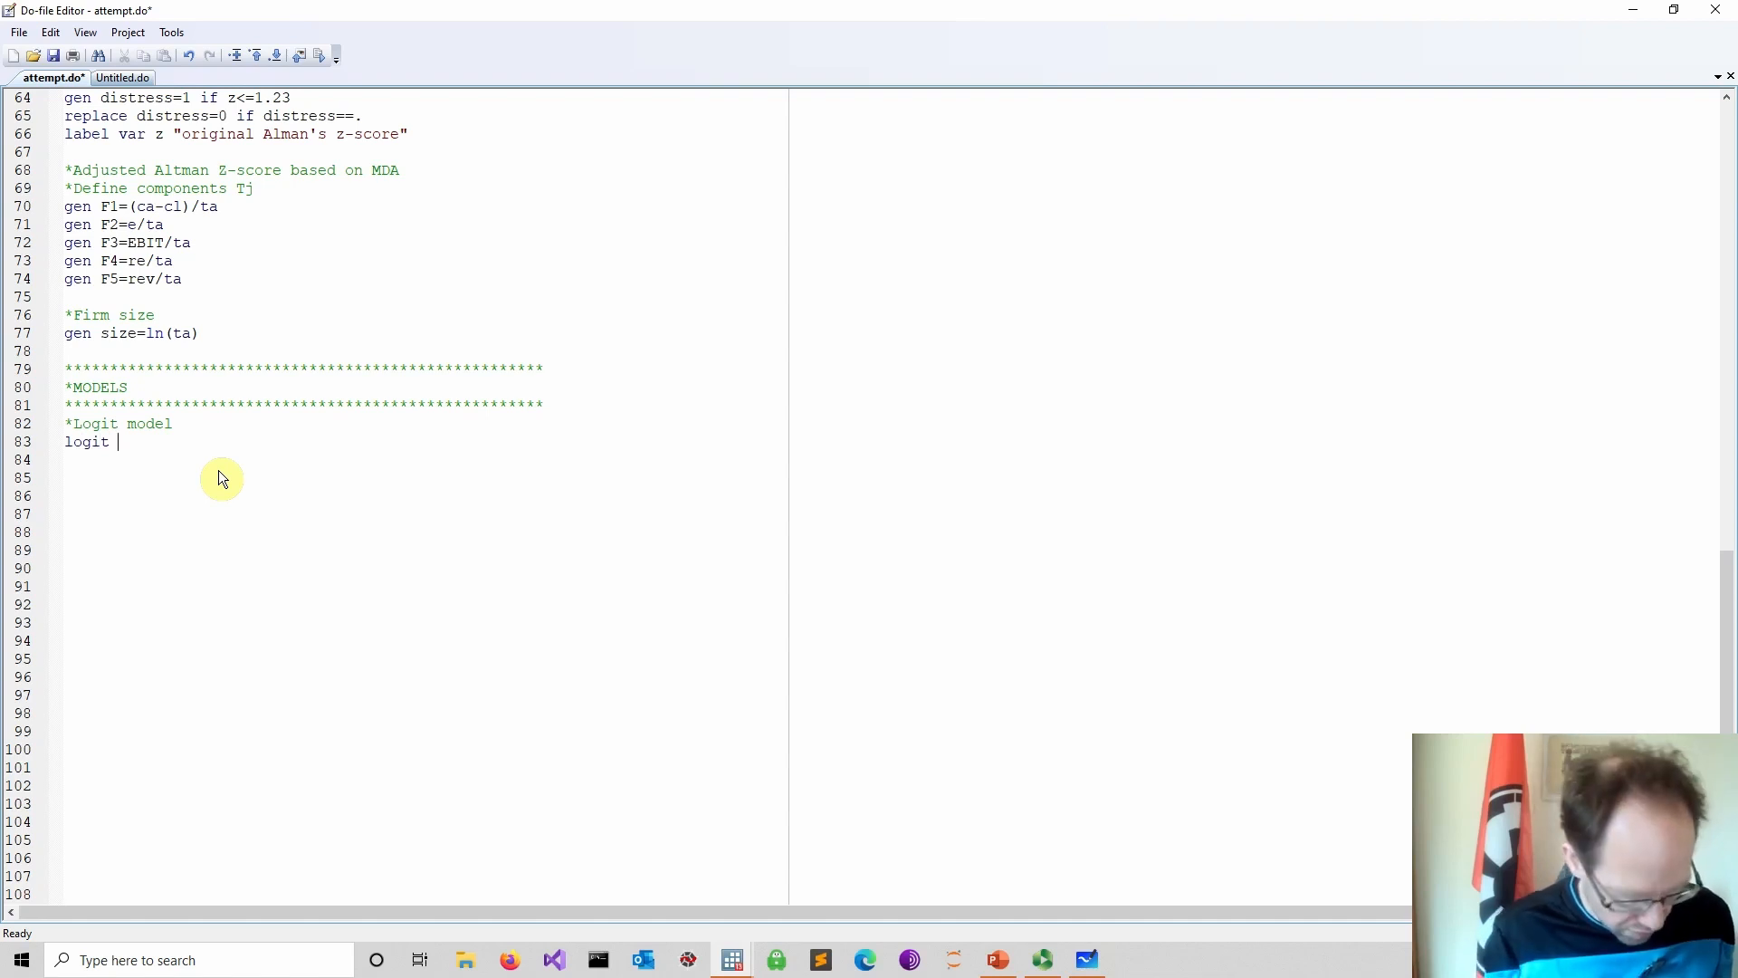
text( default F1 F2)
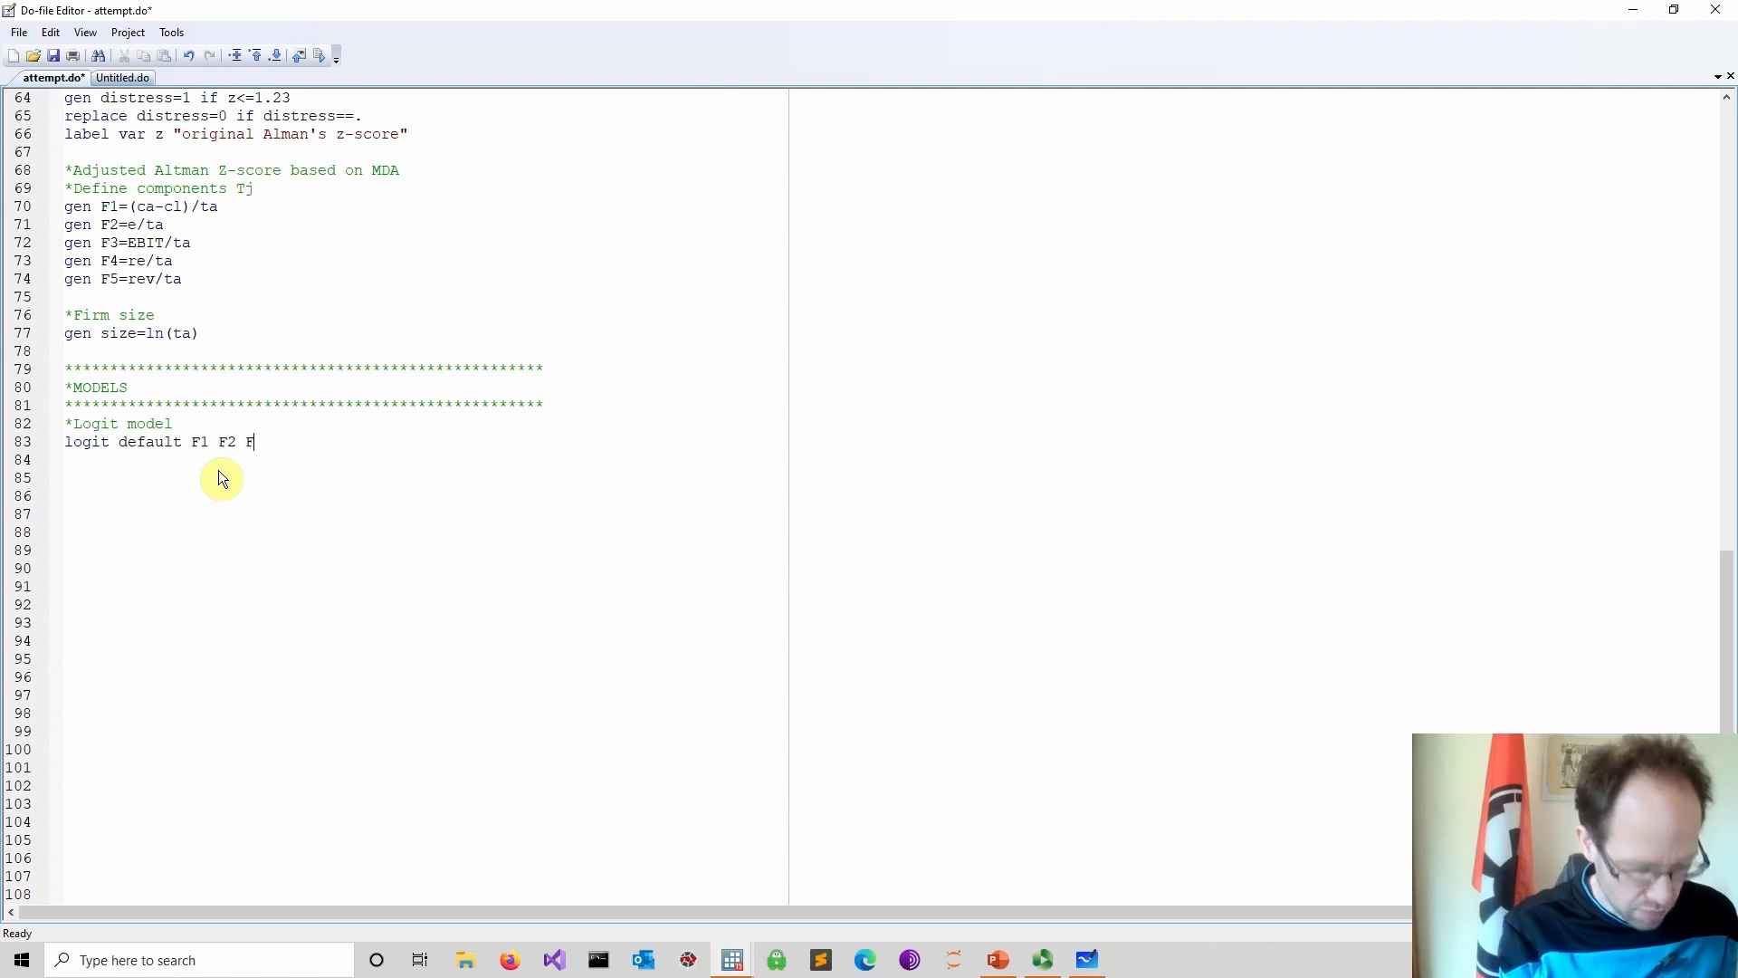
text(F4 F)
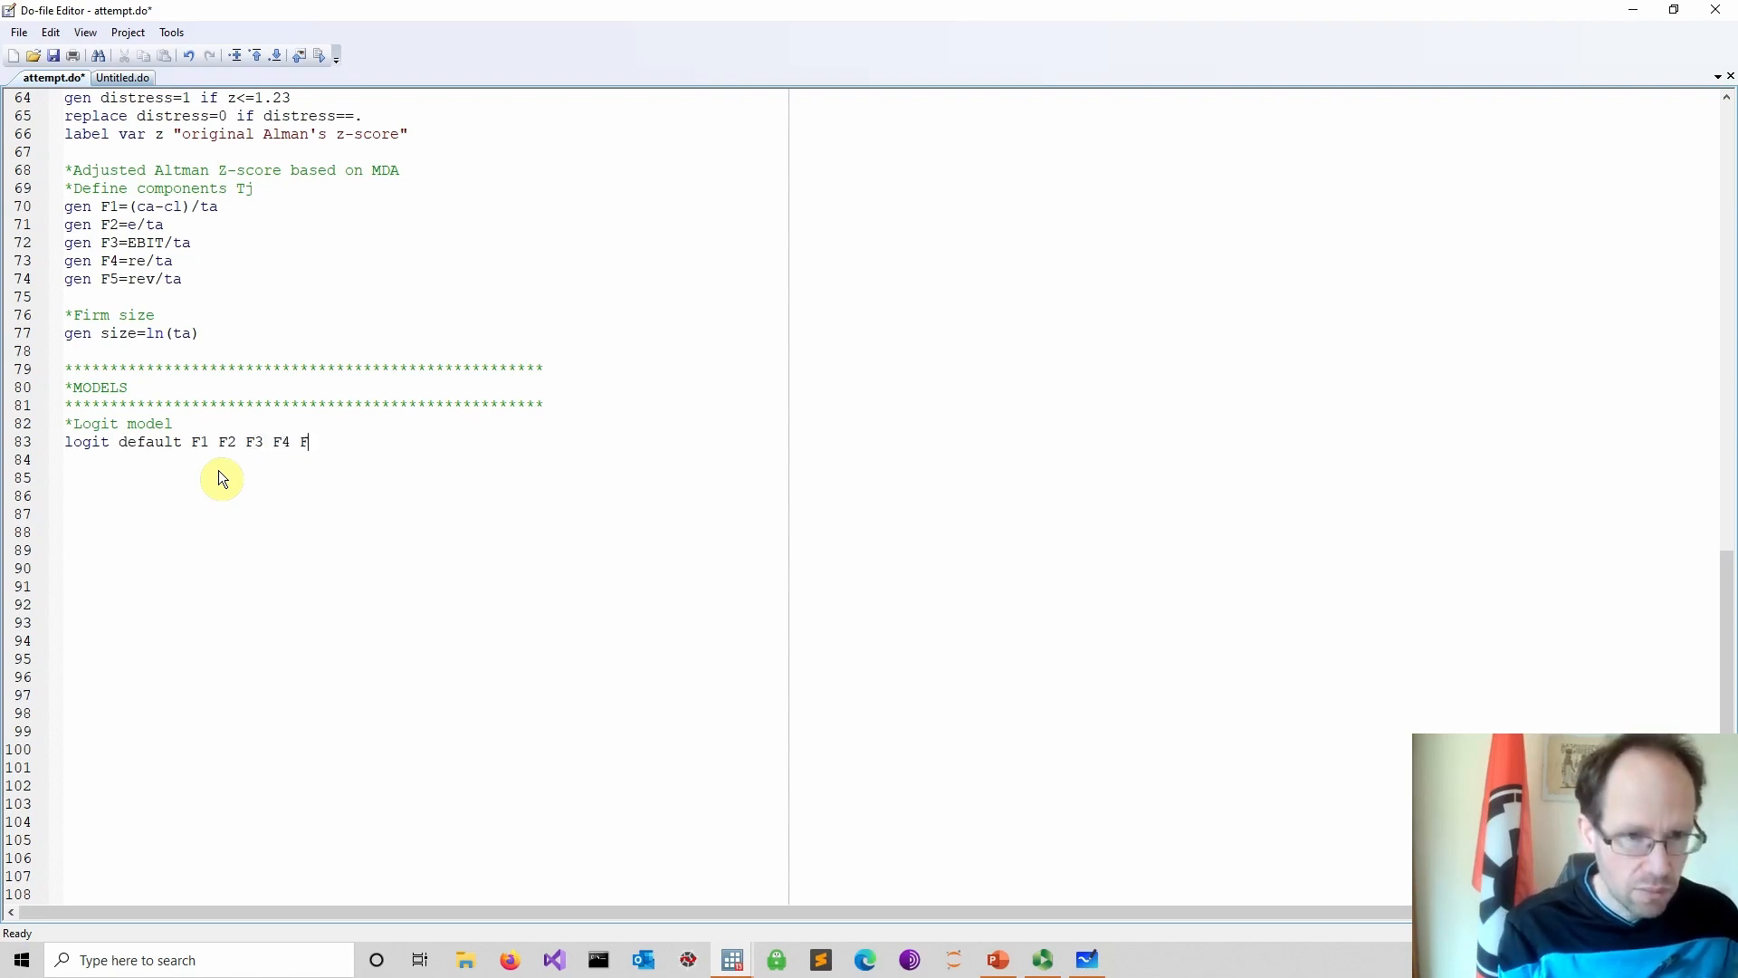
text(5)
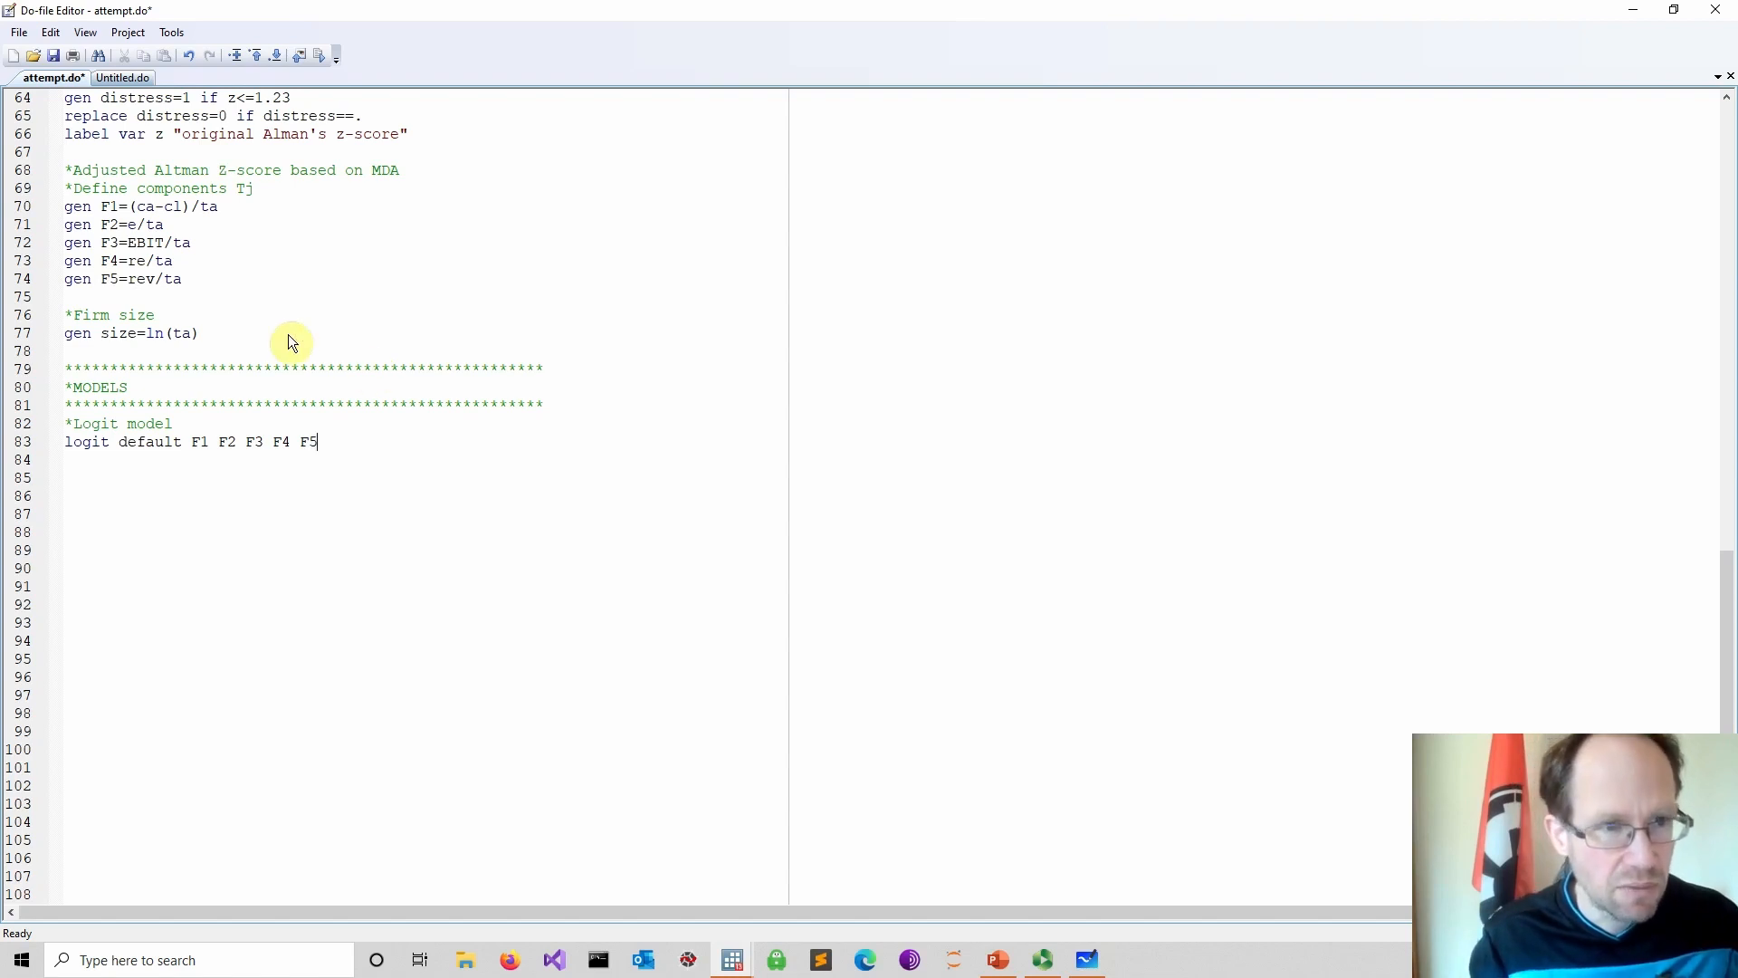
click(53, 55)
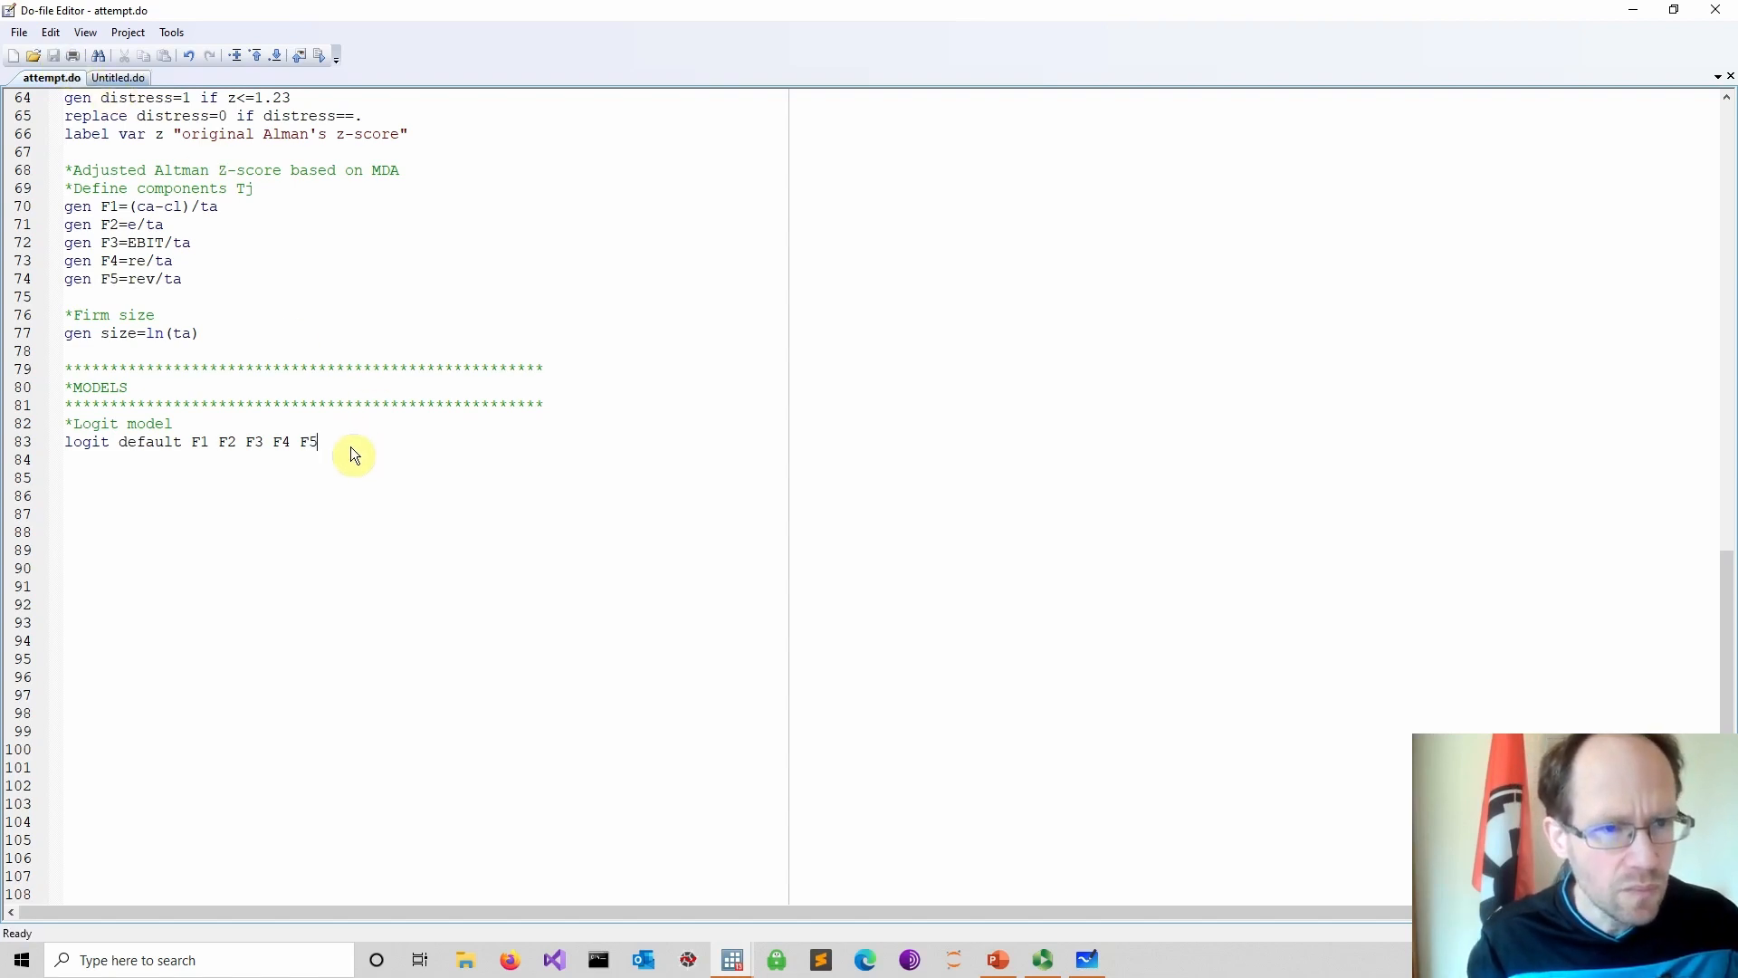
Run the logit model comment and command lines from the do-file and view the results
drag(358, 448, 65, 423)
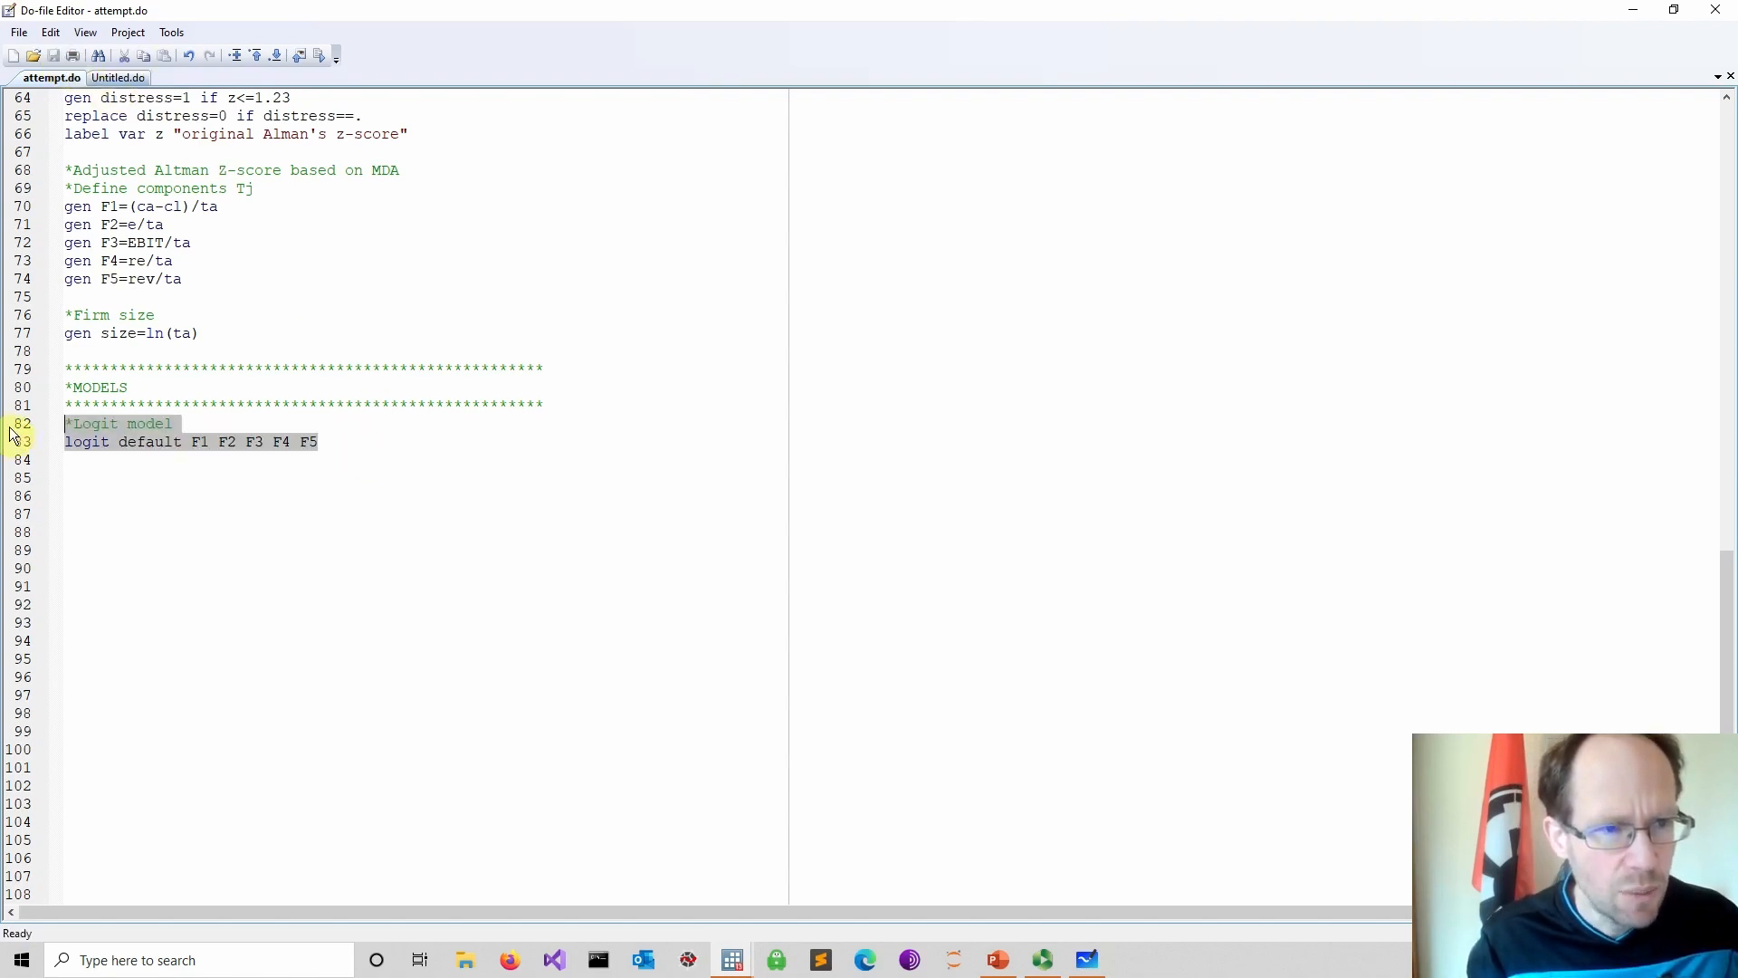
click(323, 56)
mouse_move(729, 956)
click(607, 889)
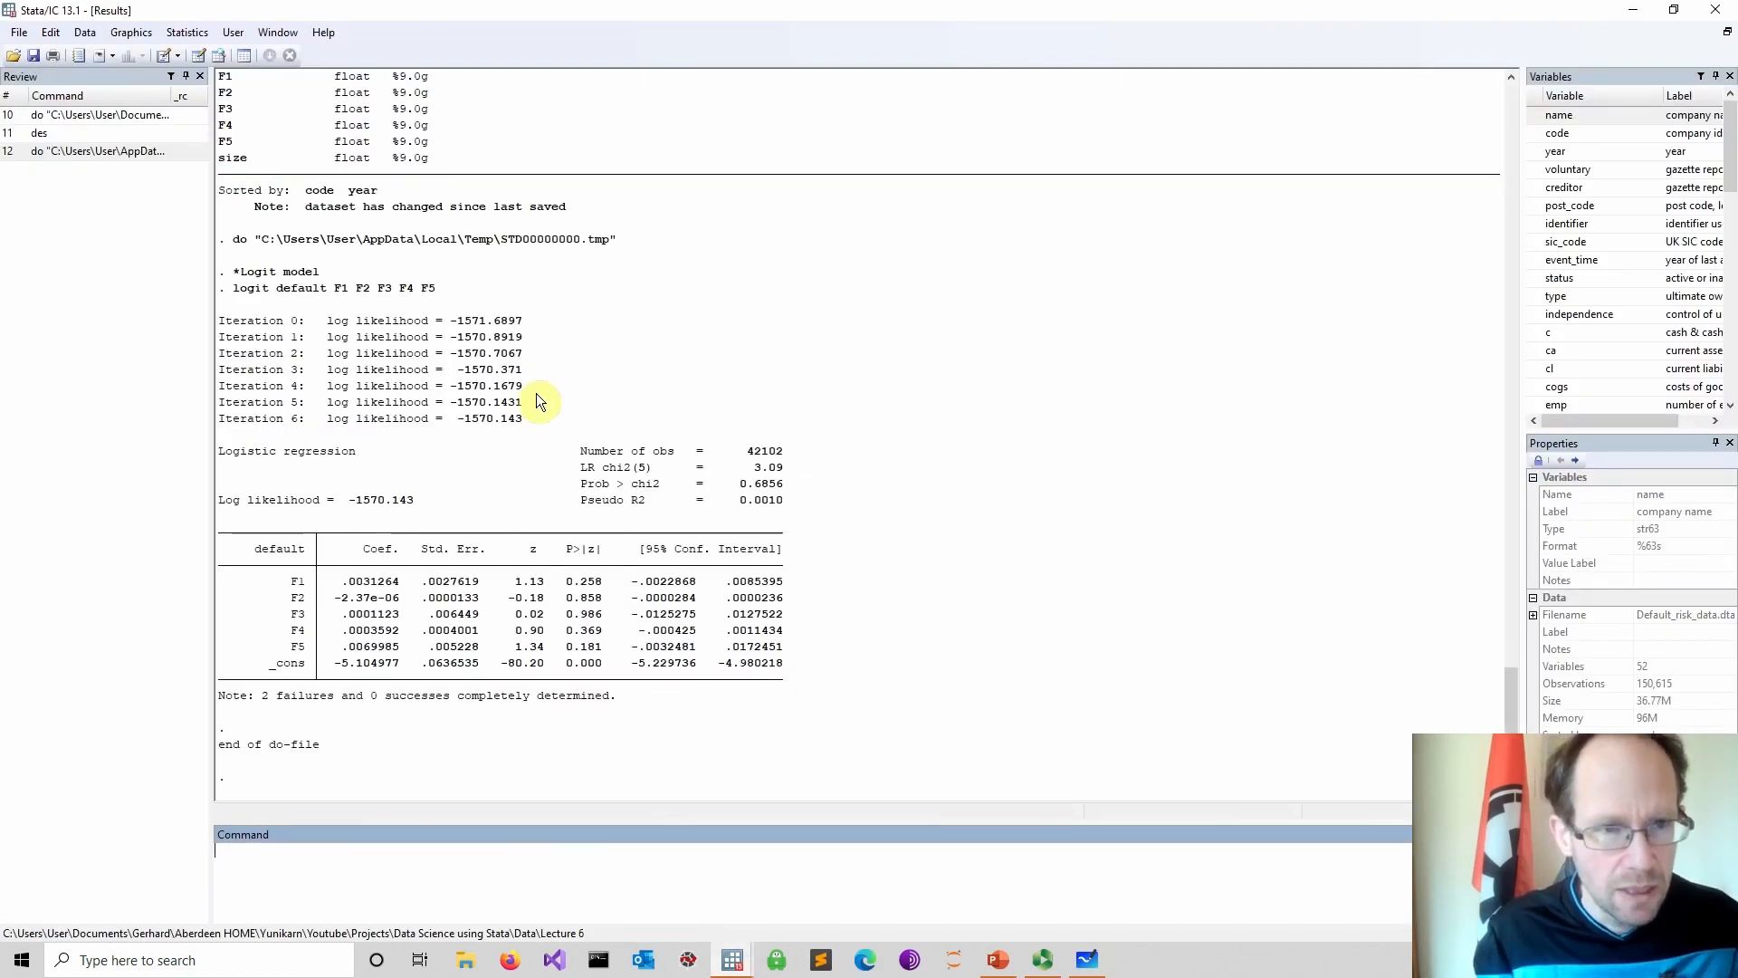
Examine the logit output's iteration log, fit statistics and coefficient table
drag(218, 321, 542, 415)
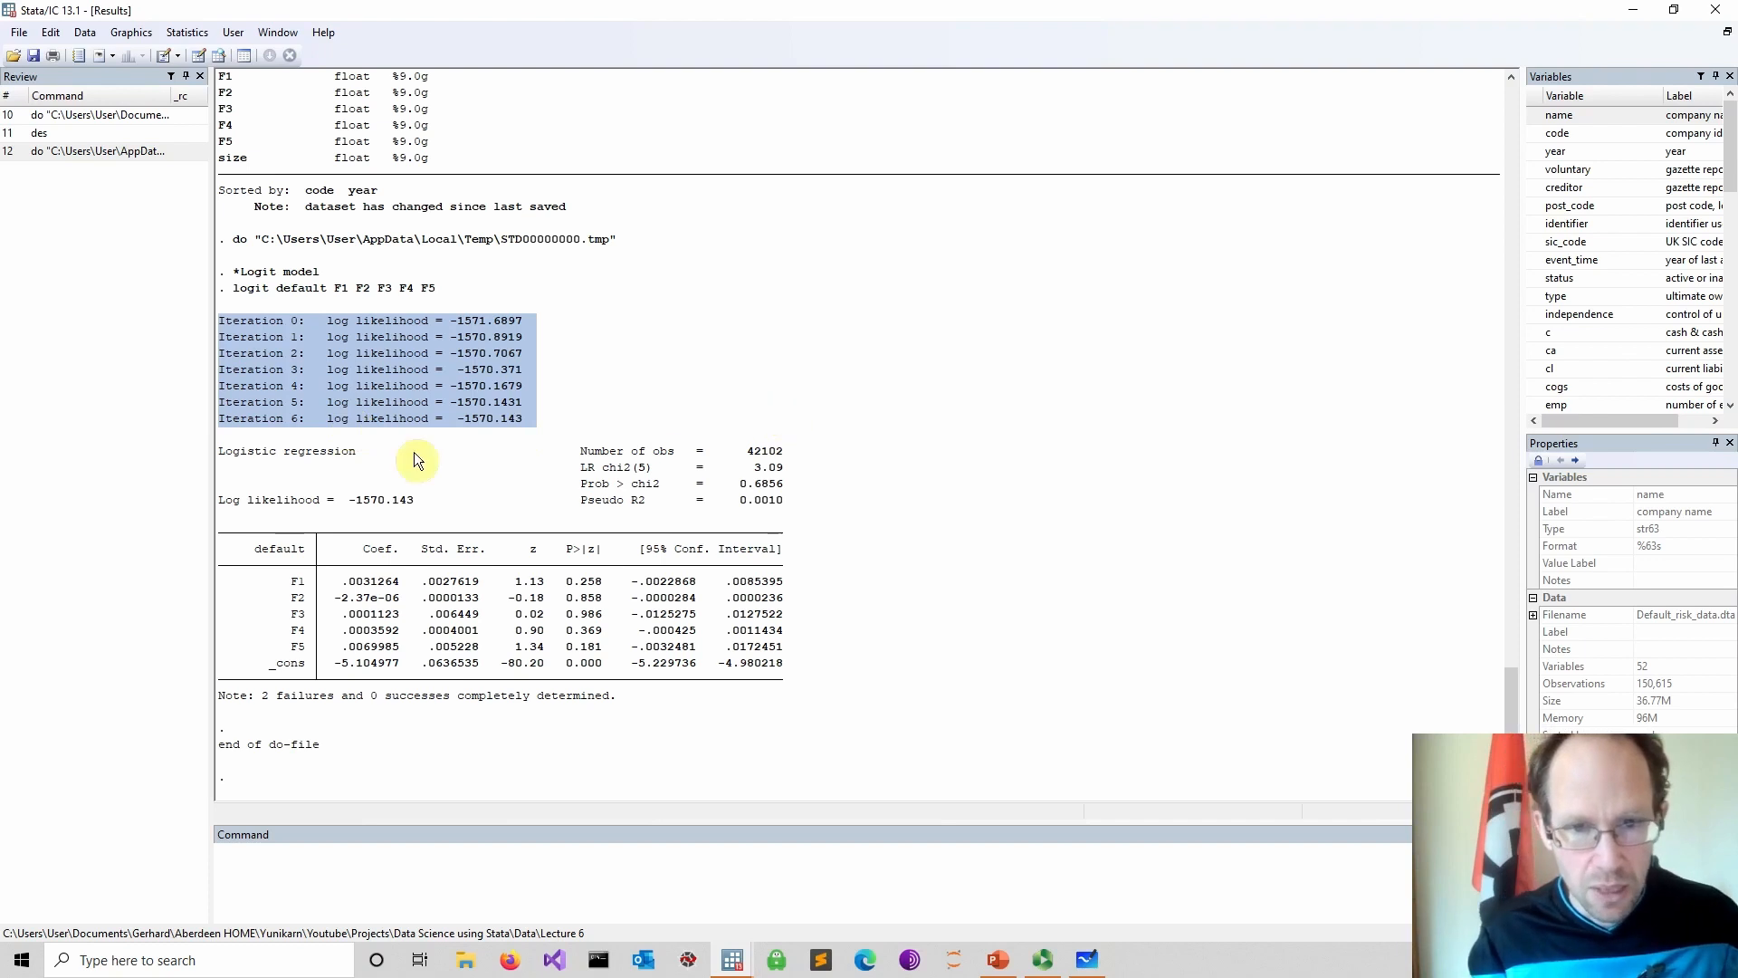
drag(247, 459, 780, 462)
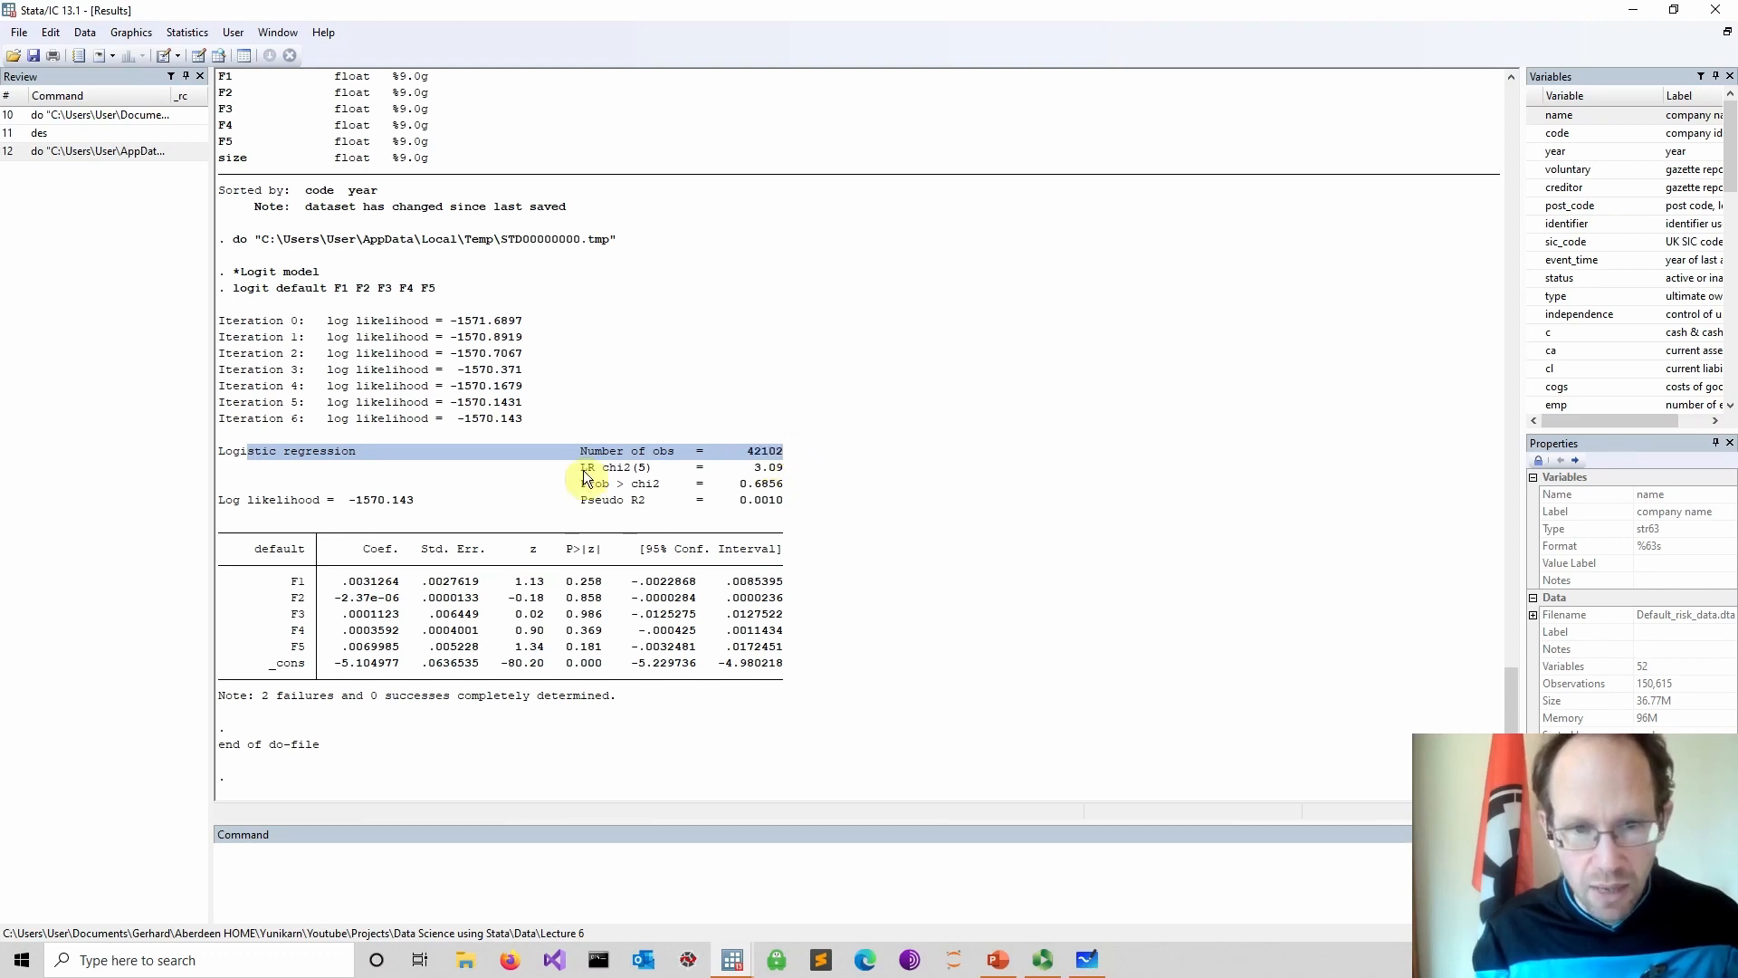
drag(584, 469, 802, 480)
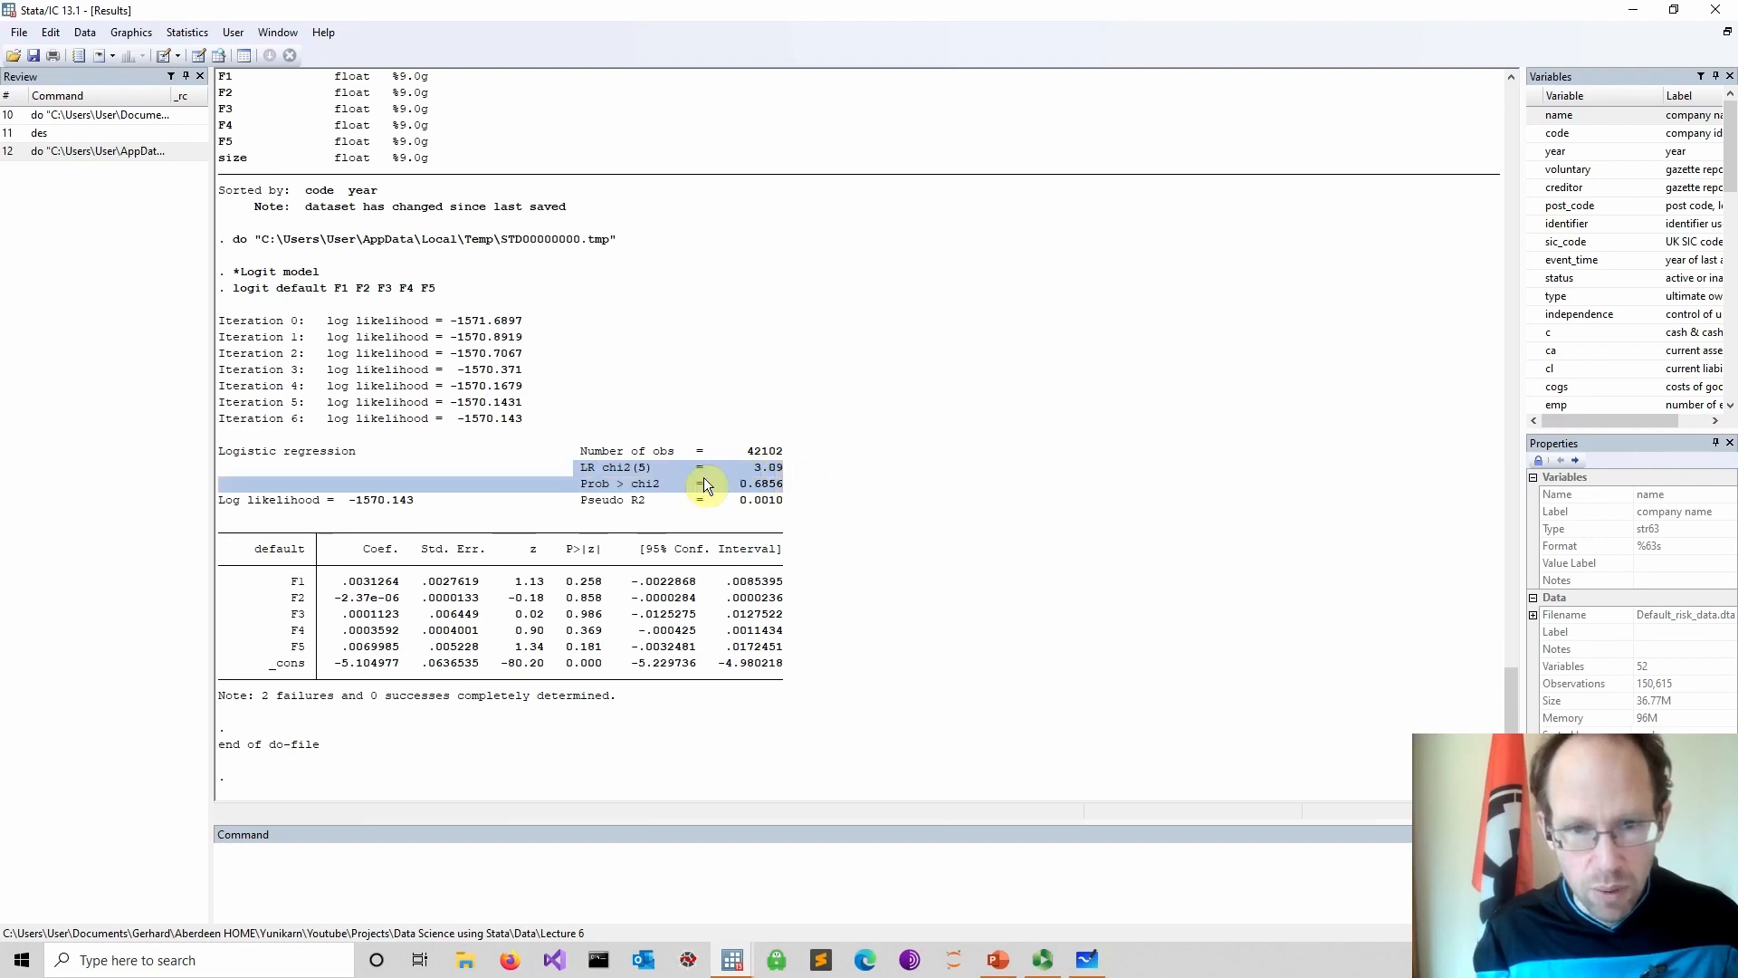
drag(577, 484, 766, 489)
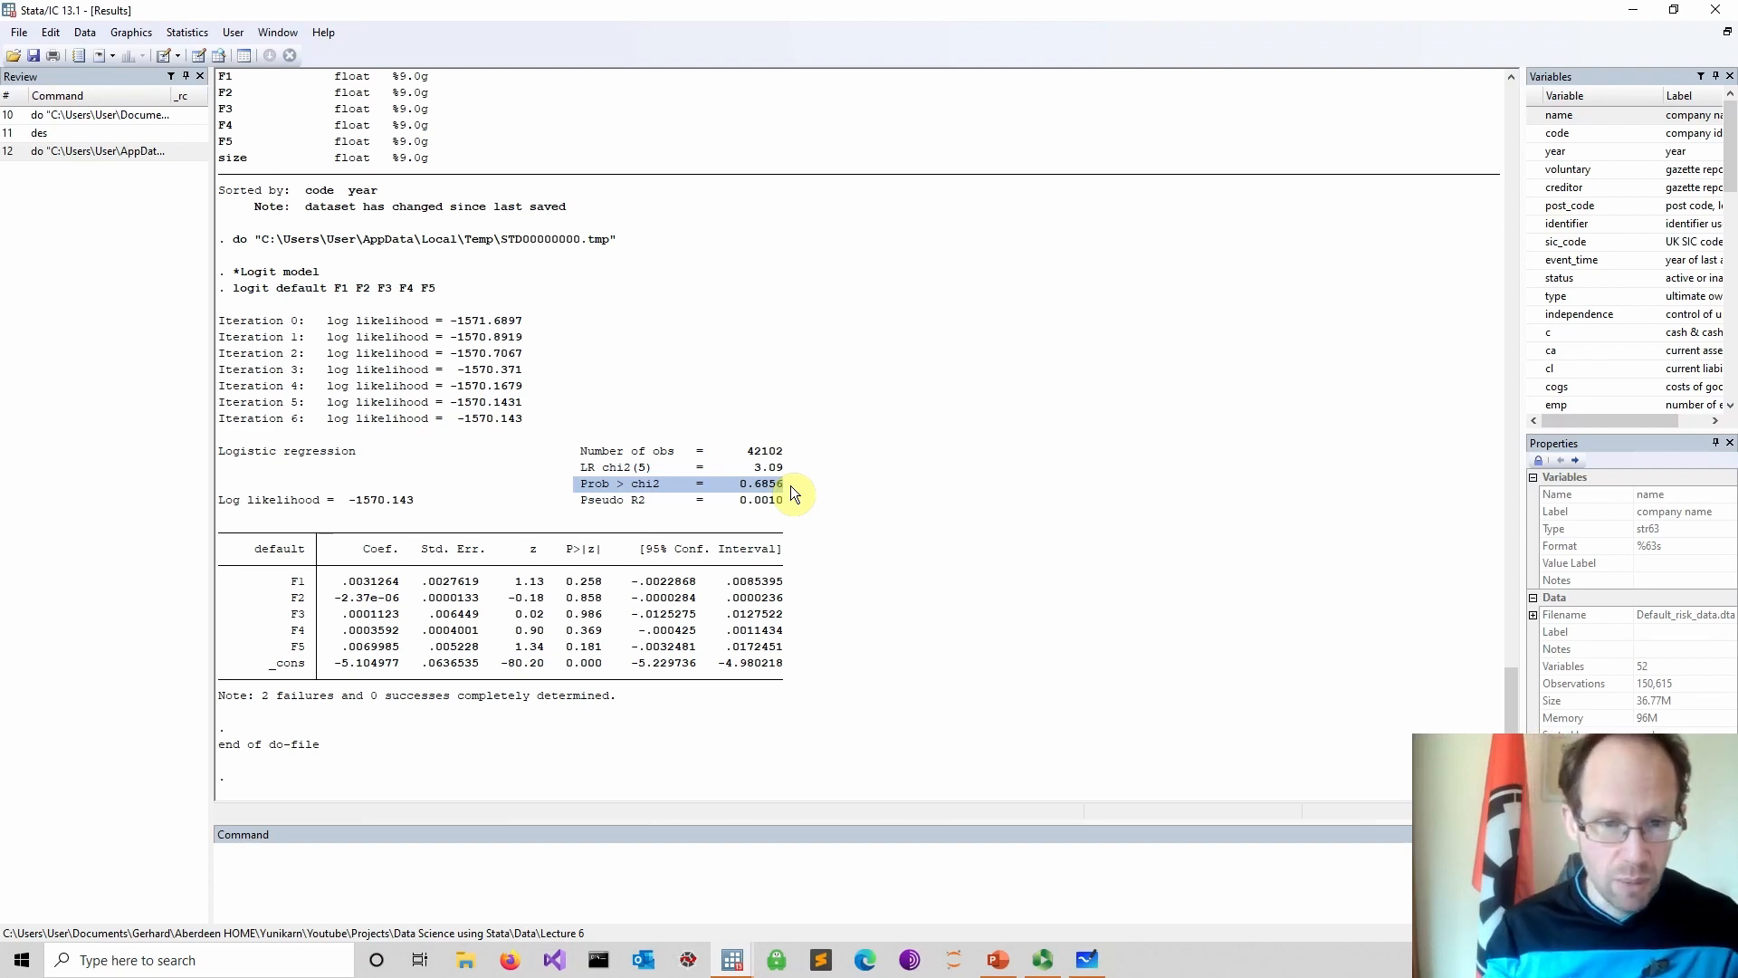
drag(577, 500, 797, 502)
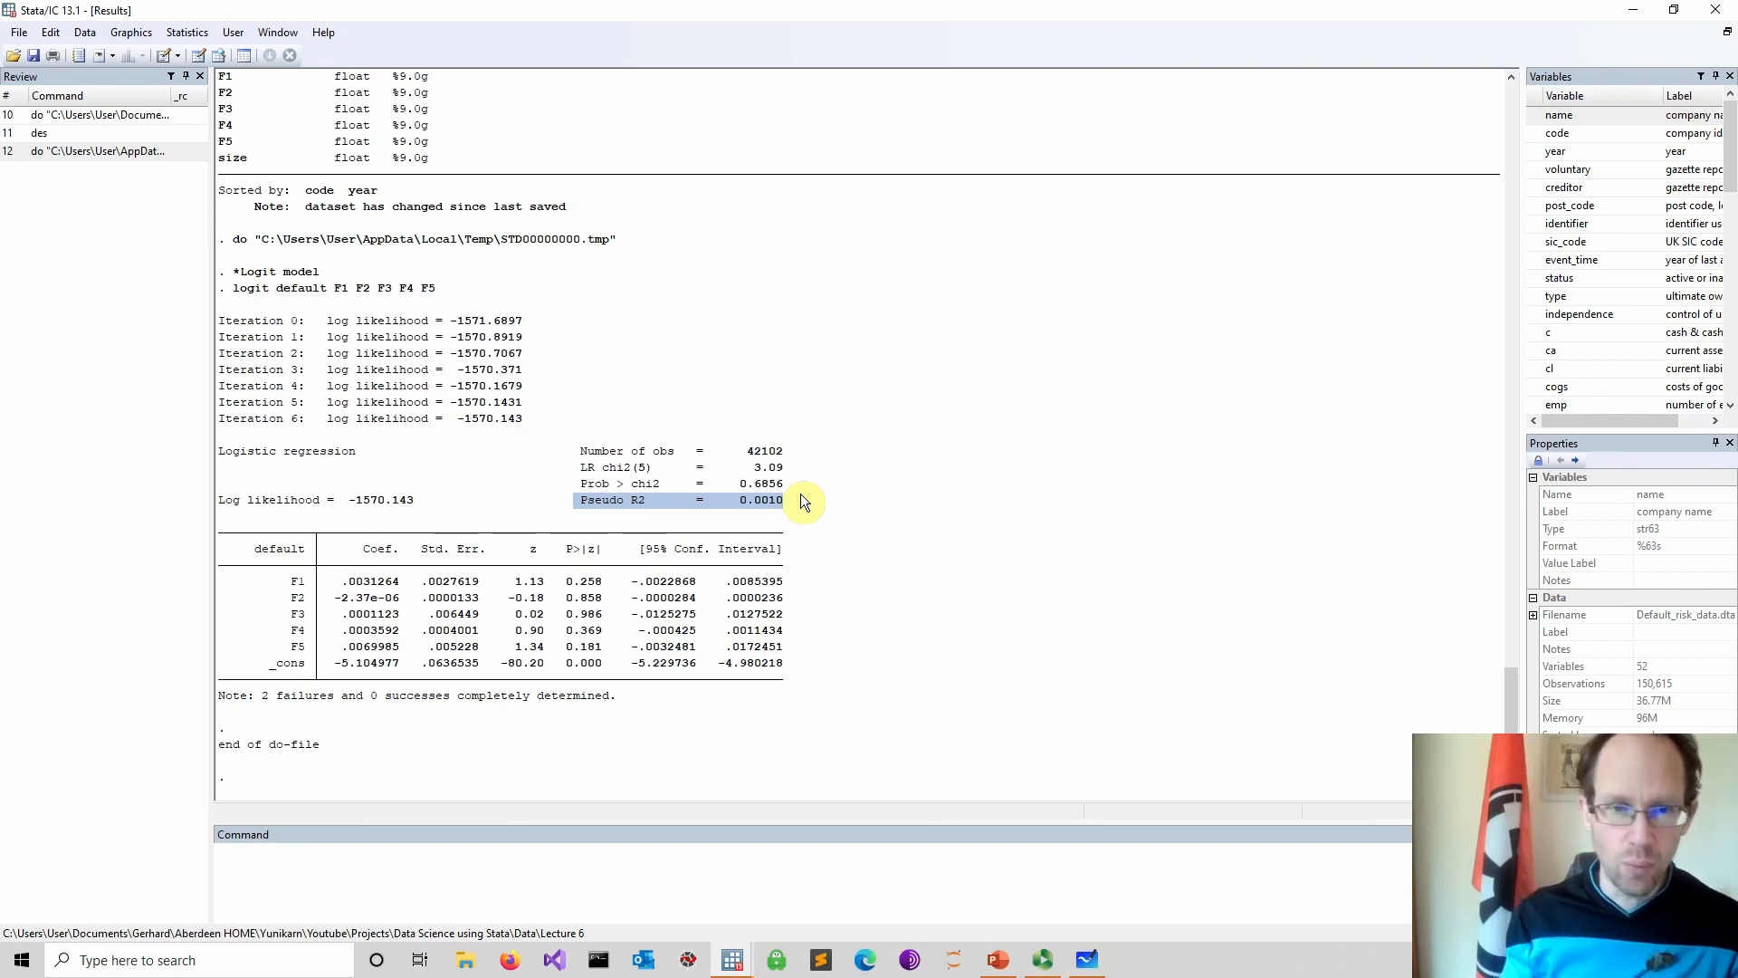
drag(533, 467, 790, 467)
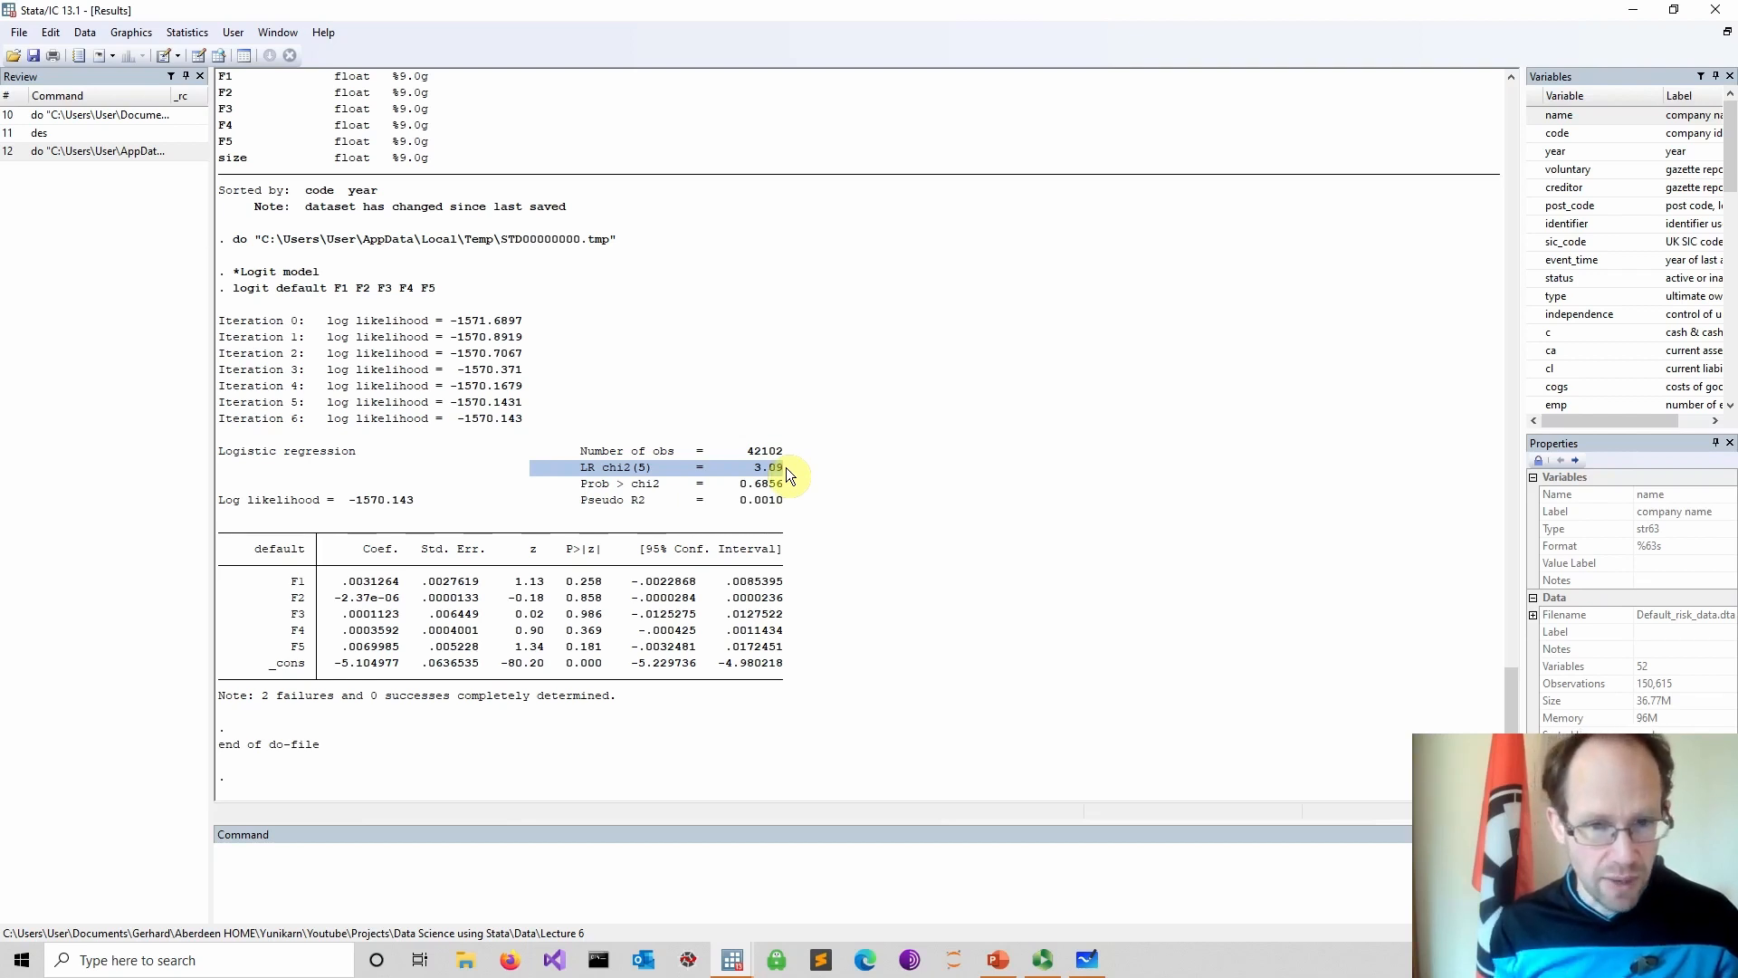
drag(539, 483, 803, 494)
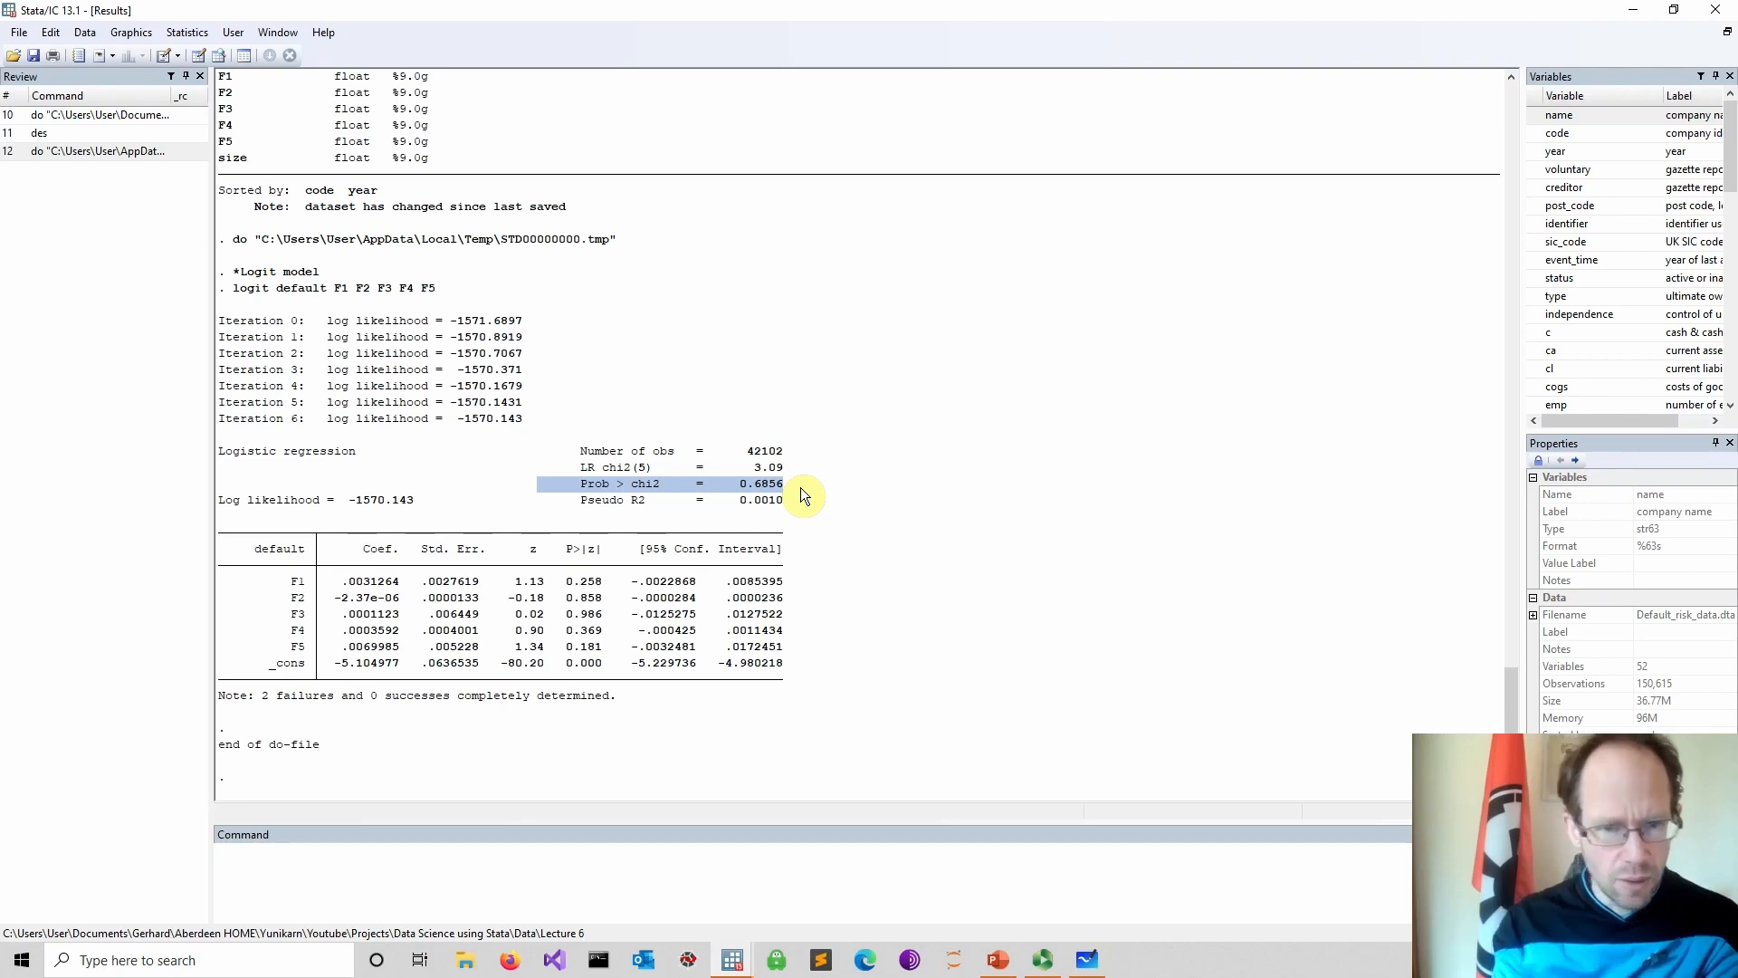
drag(268, 580, 780, 650)
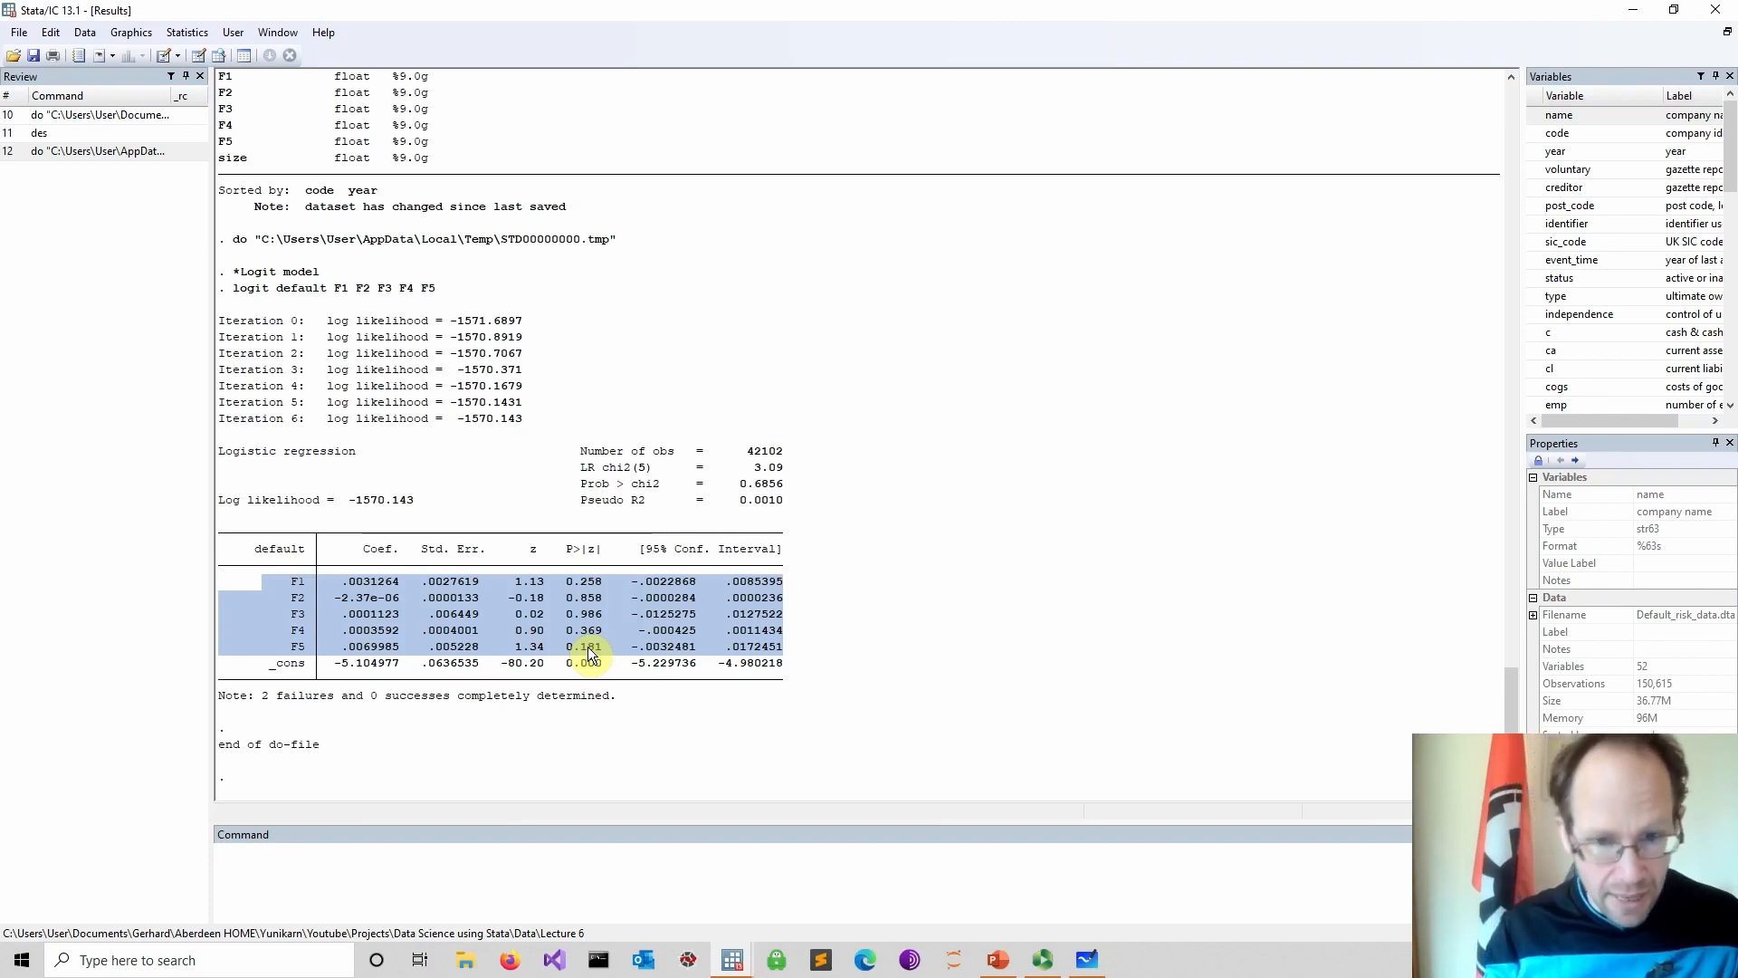
Copy the logit command to a new line in the do-file and add size as an extra regressor
click(733, 959)
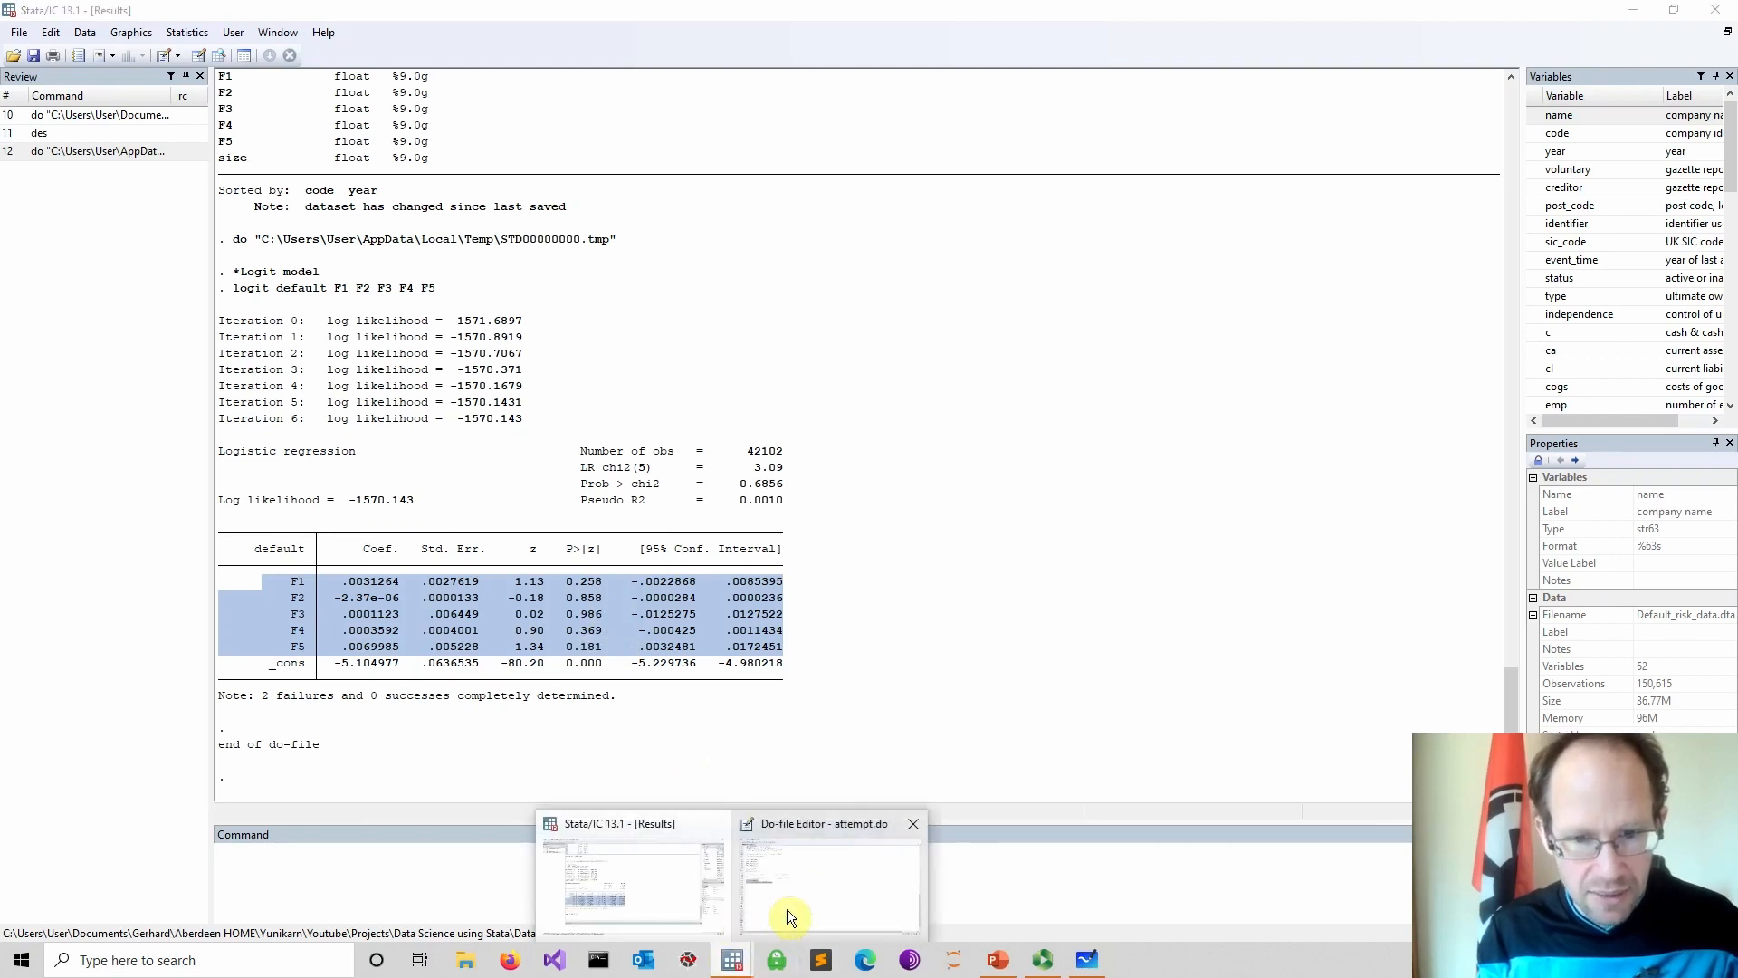
click(773, 911)
click(431, 443)
mouse_move(20, 442)
mouse_down()
mouse_move(25, 423)
mouse_move(17, 443)
mouse_up()
key(ctrl+c)
click(150, 469)
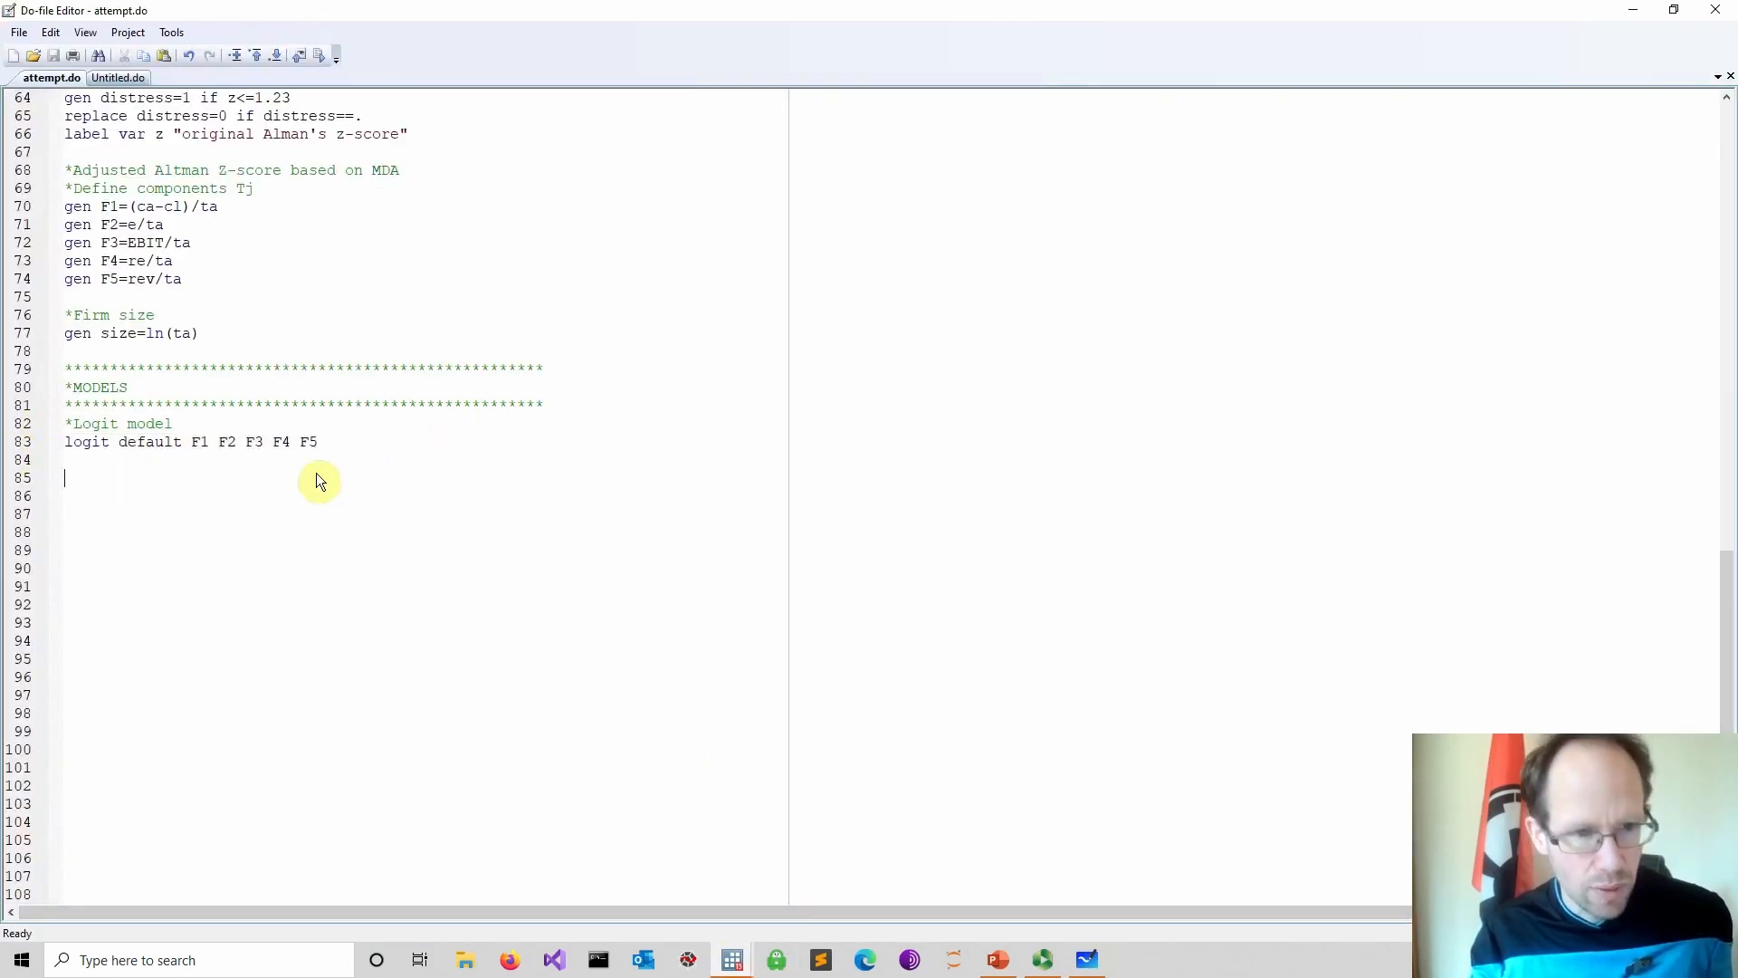
key(ctrl+v)
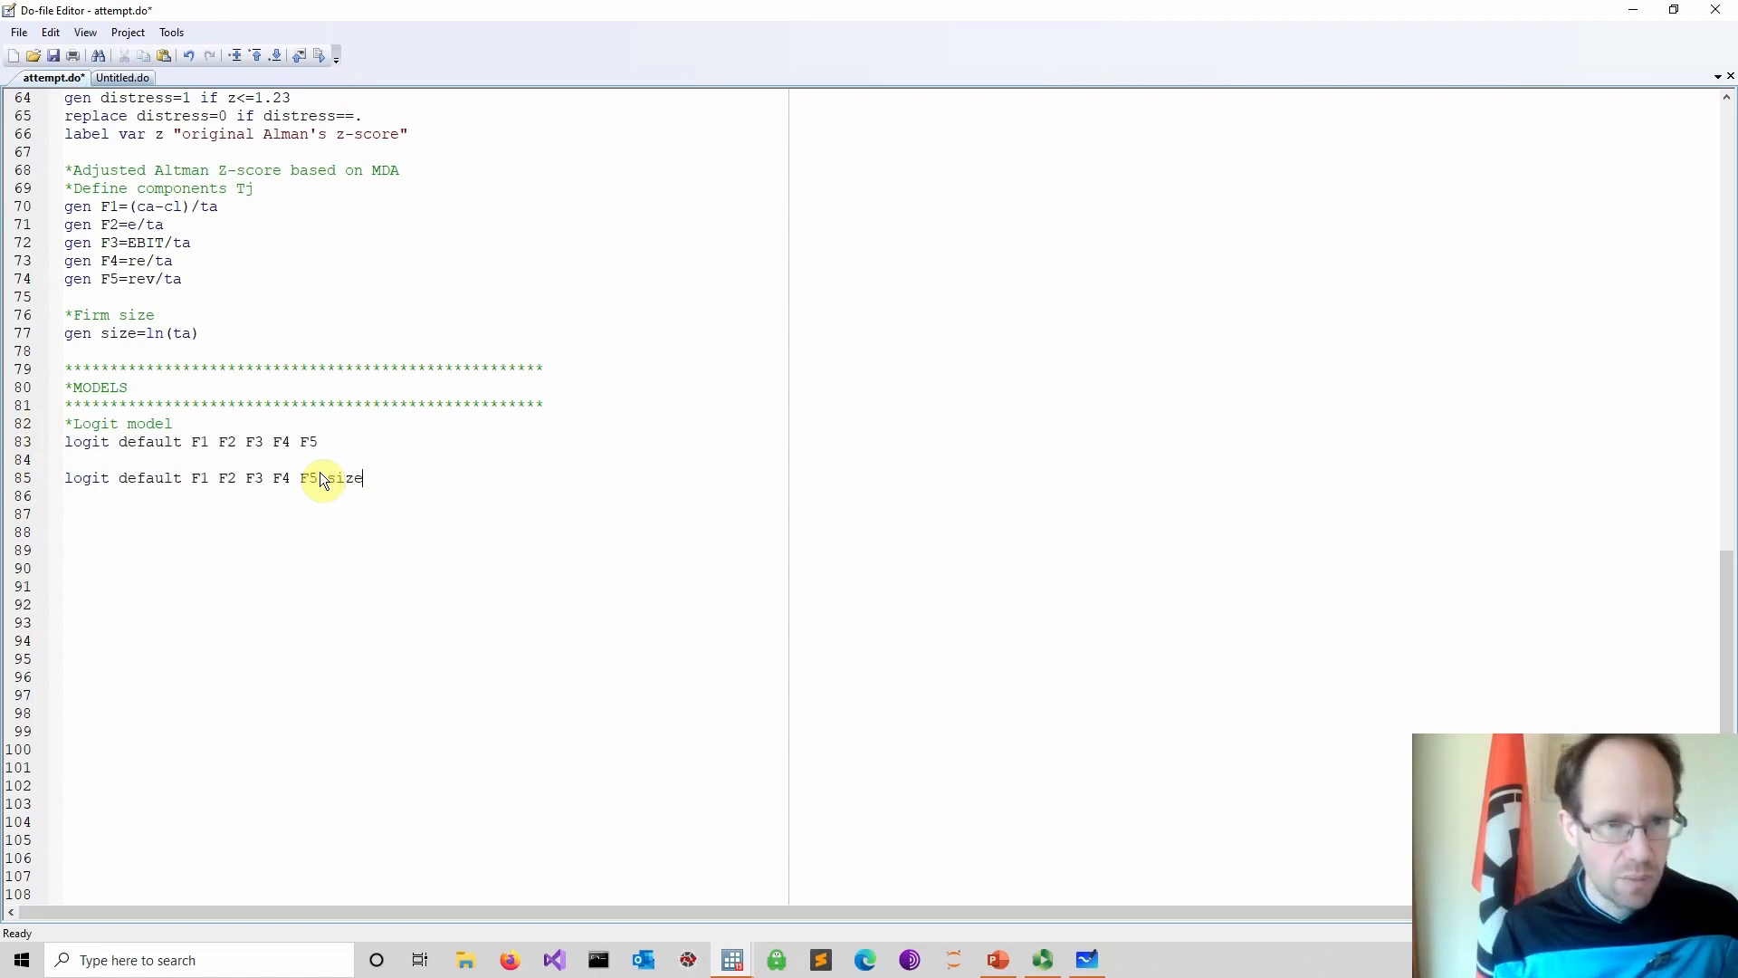
Run the logit default F1 F2 F3 F4 F5 size line and view its results
drag(199, 335, 18, 317)
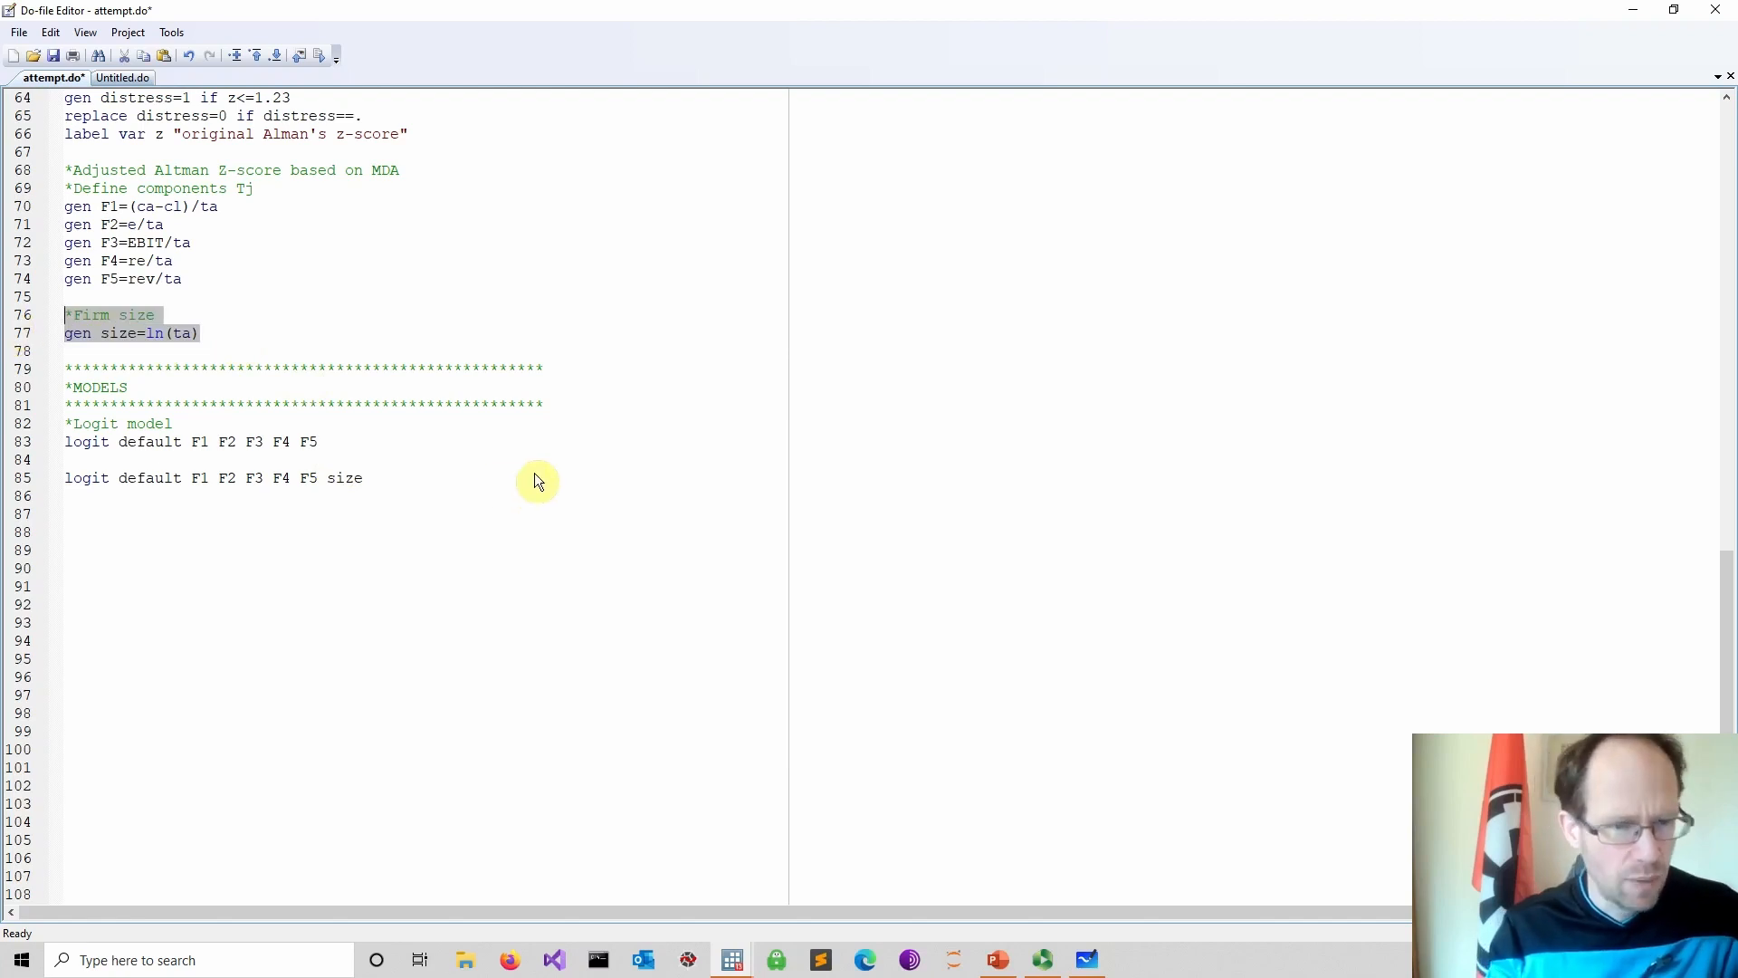
drag(366, 480, 27, 488)
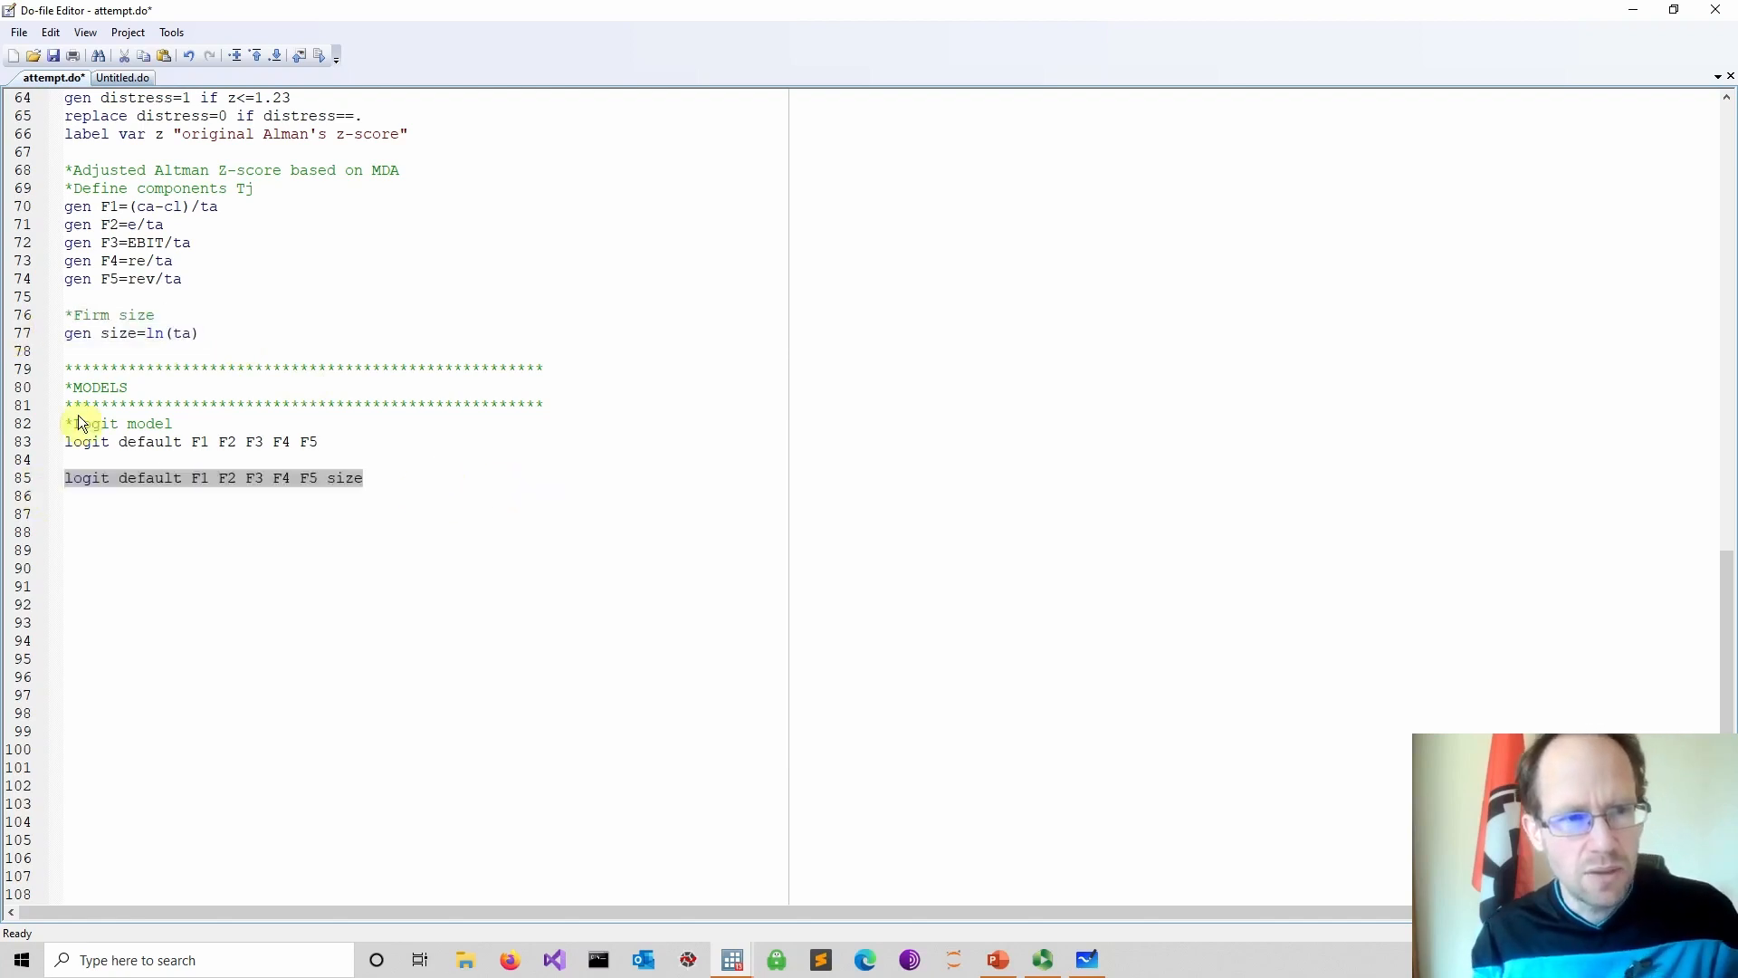
click(321, 60)
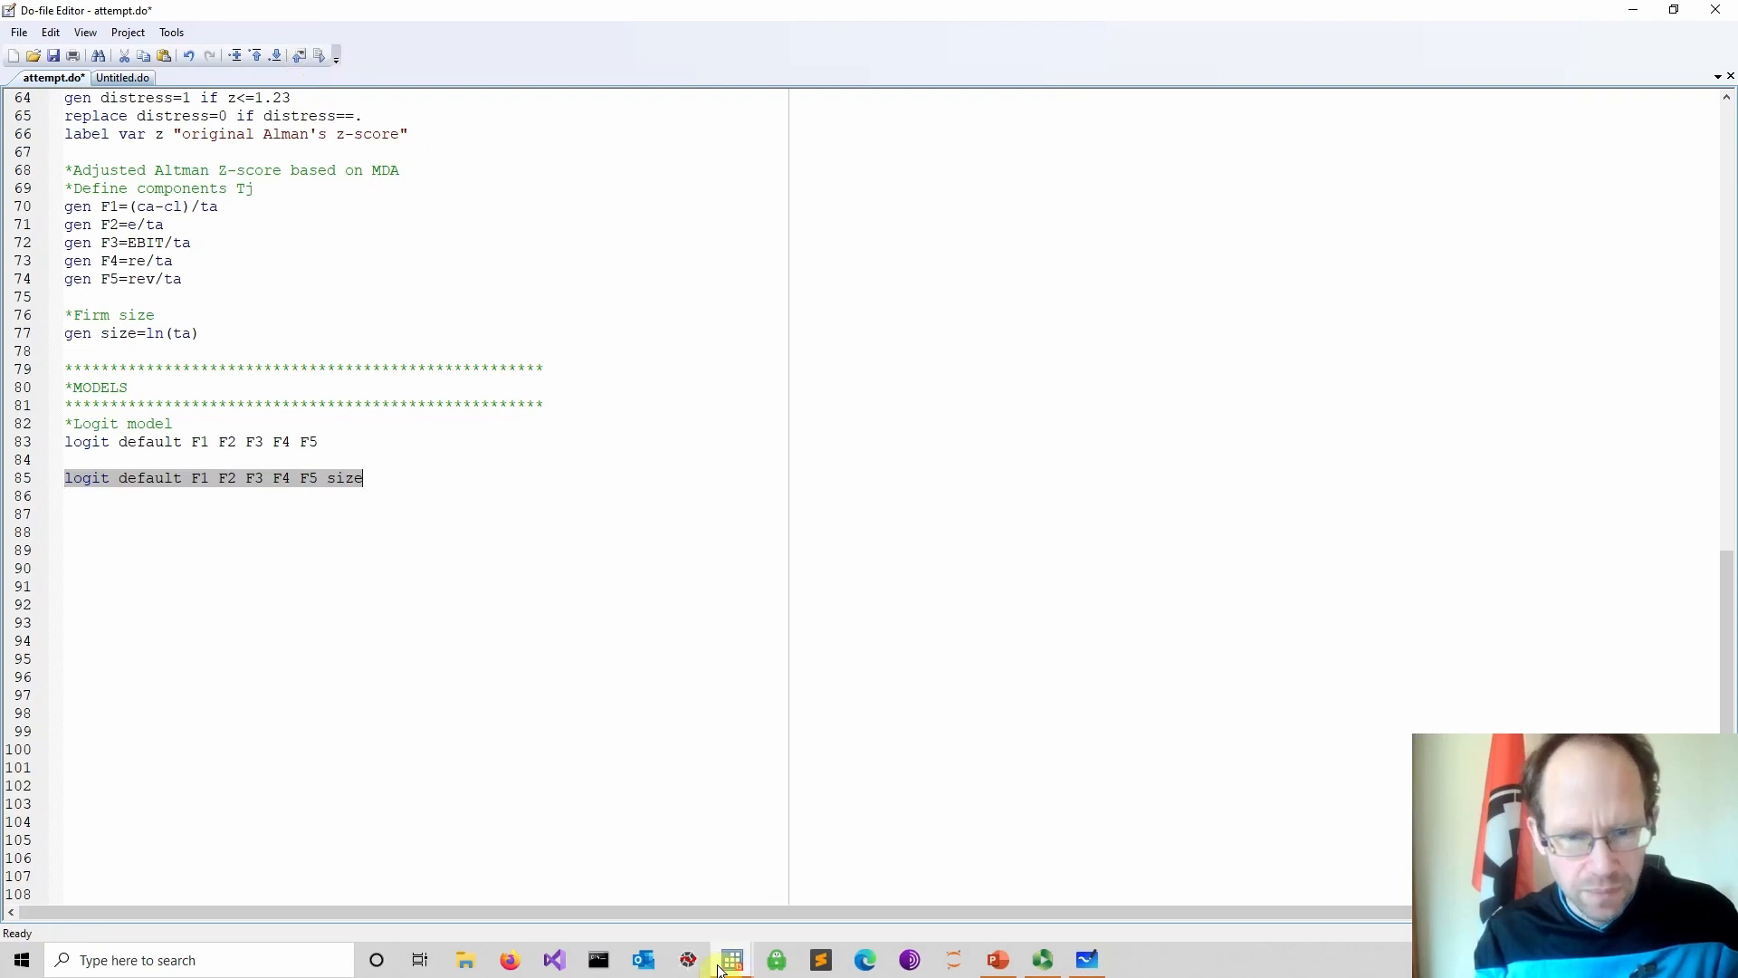
mouse_move(724, 964)
click(607, 869)
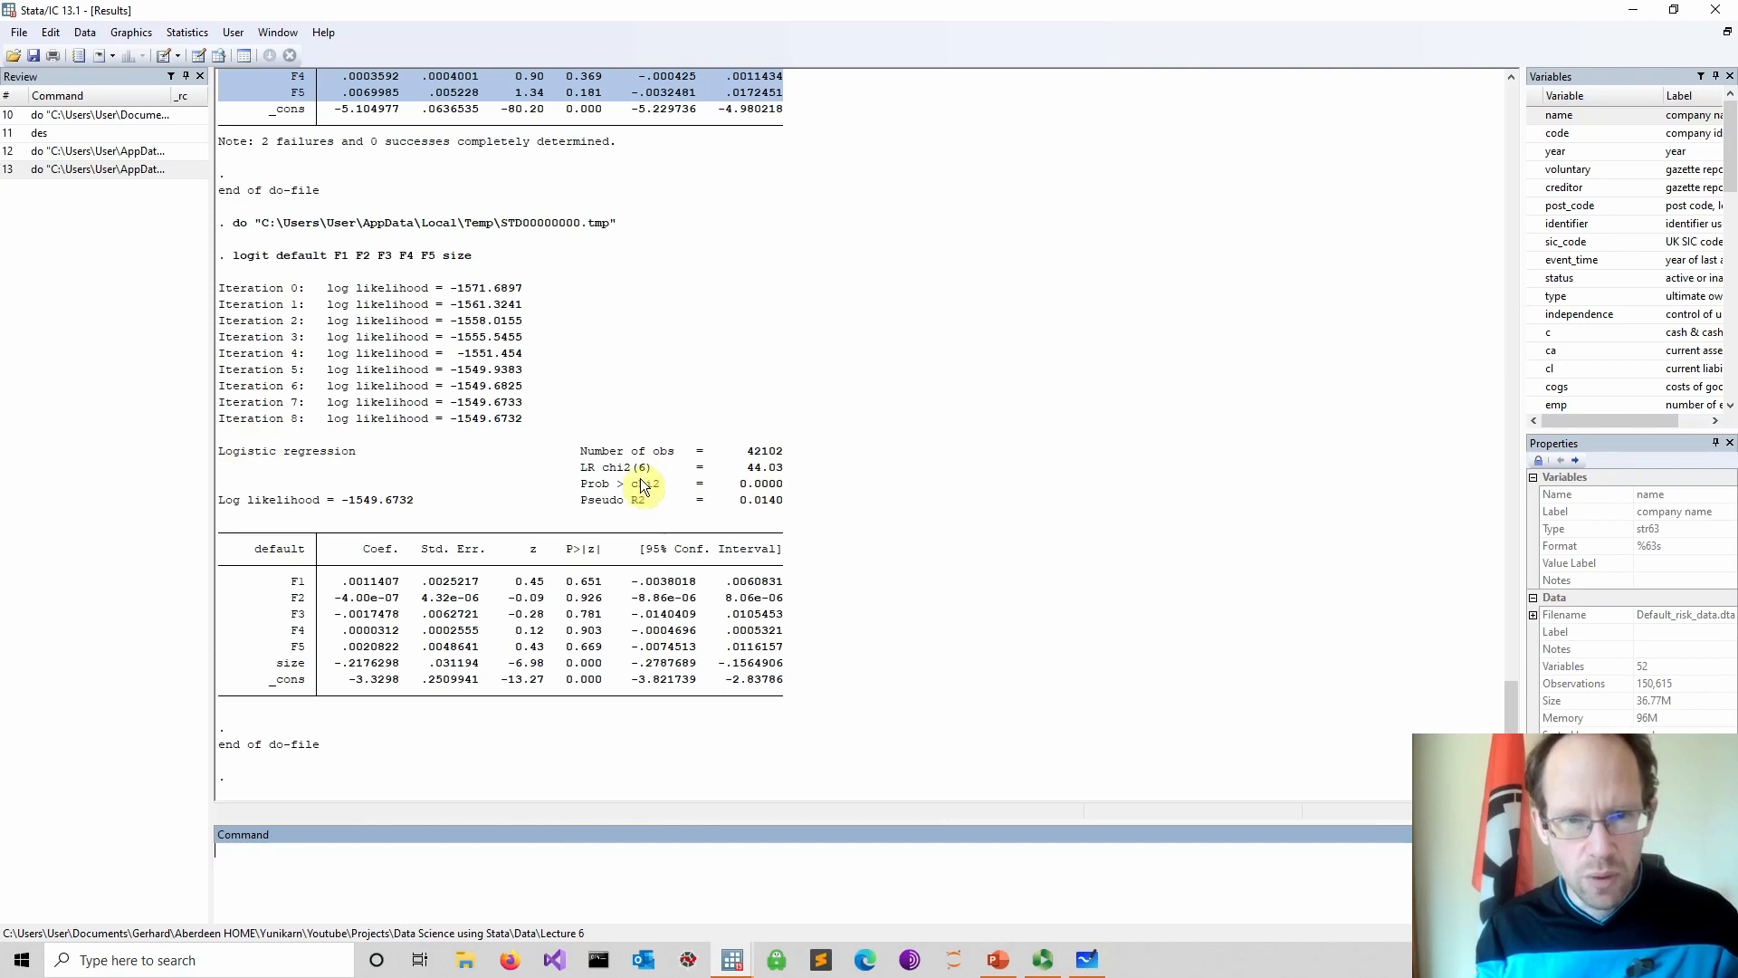
Examine the logit output's chi-squared test, pseudo R-squared and the size coefficient row
drag(580, 468, 800, 486)
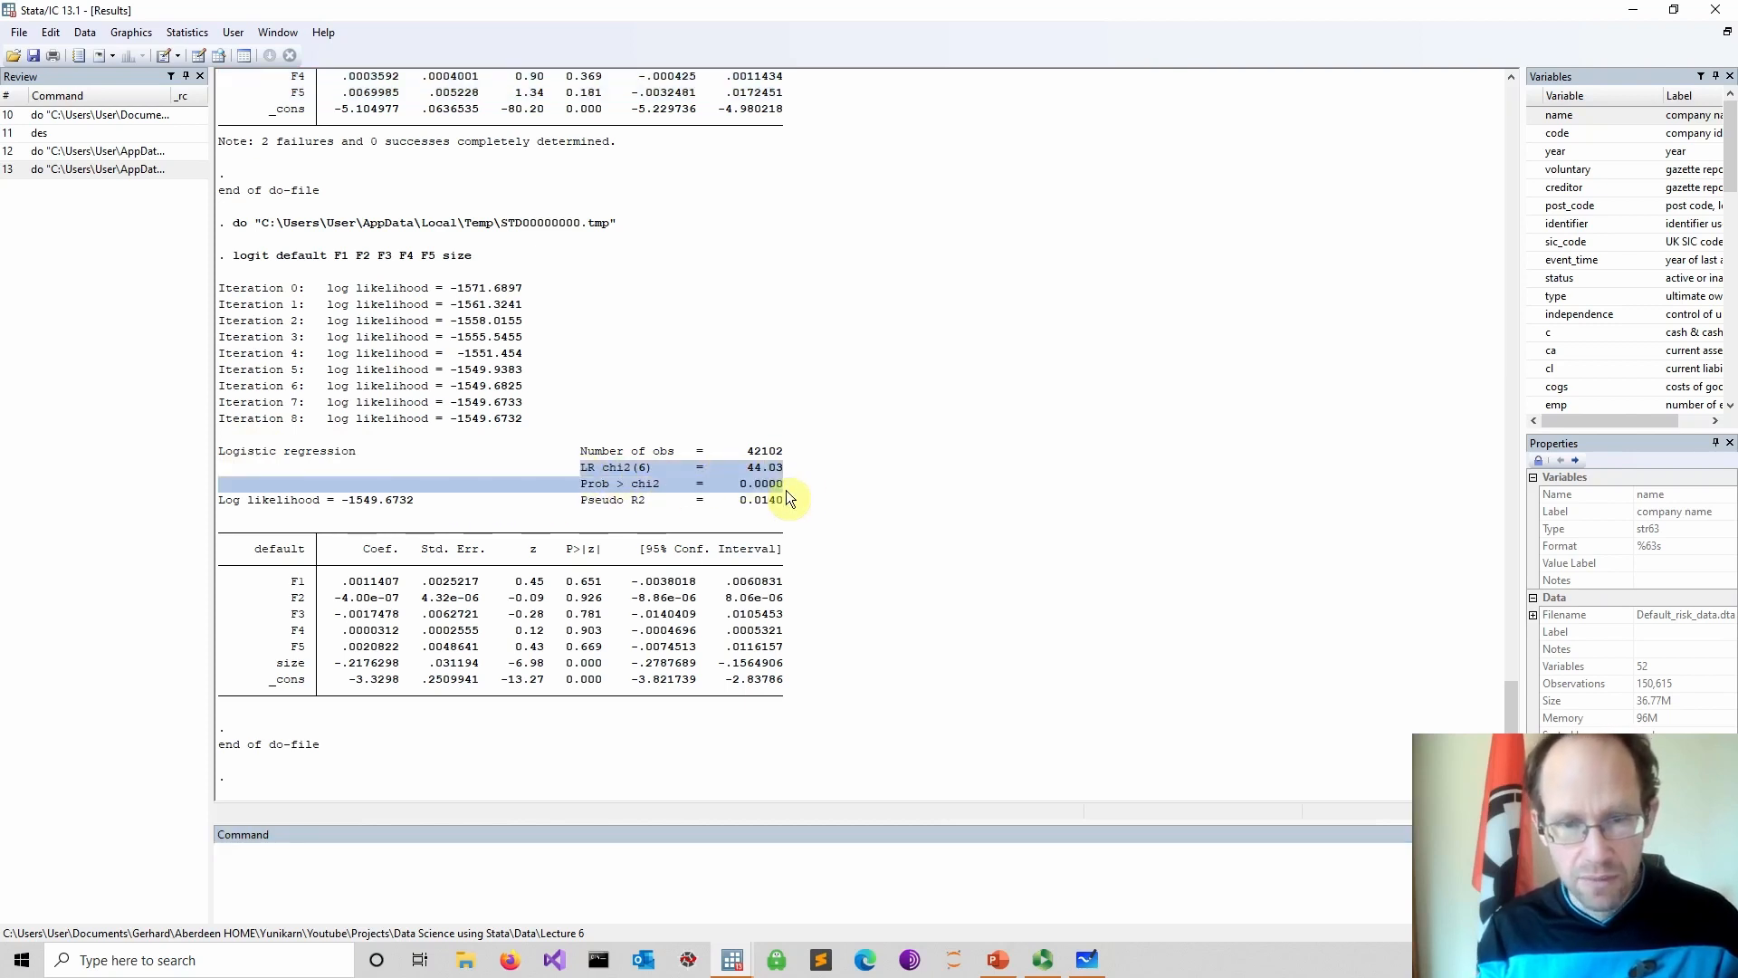
click(625, 488)
drag(581, 484, 793, 497)
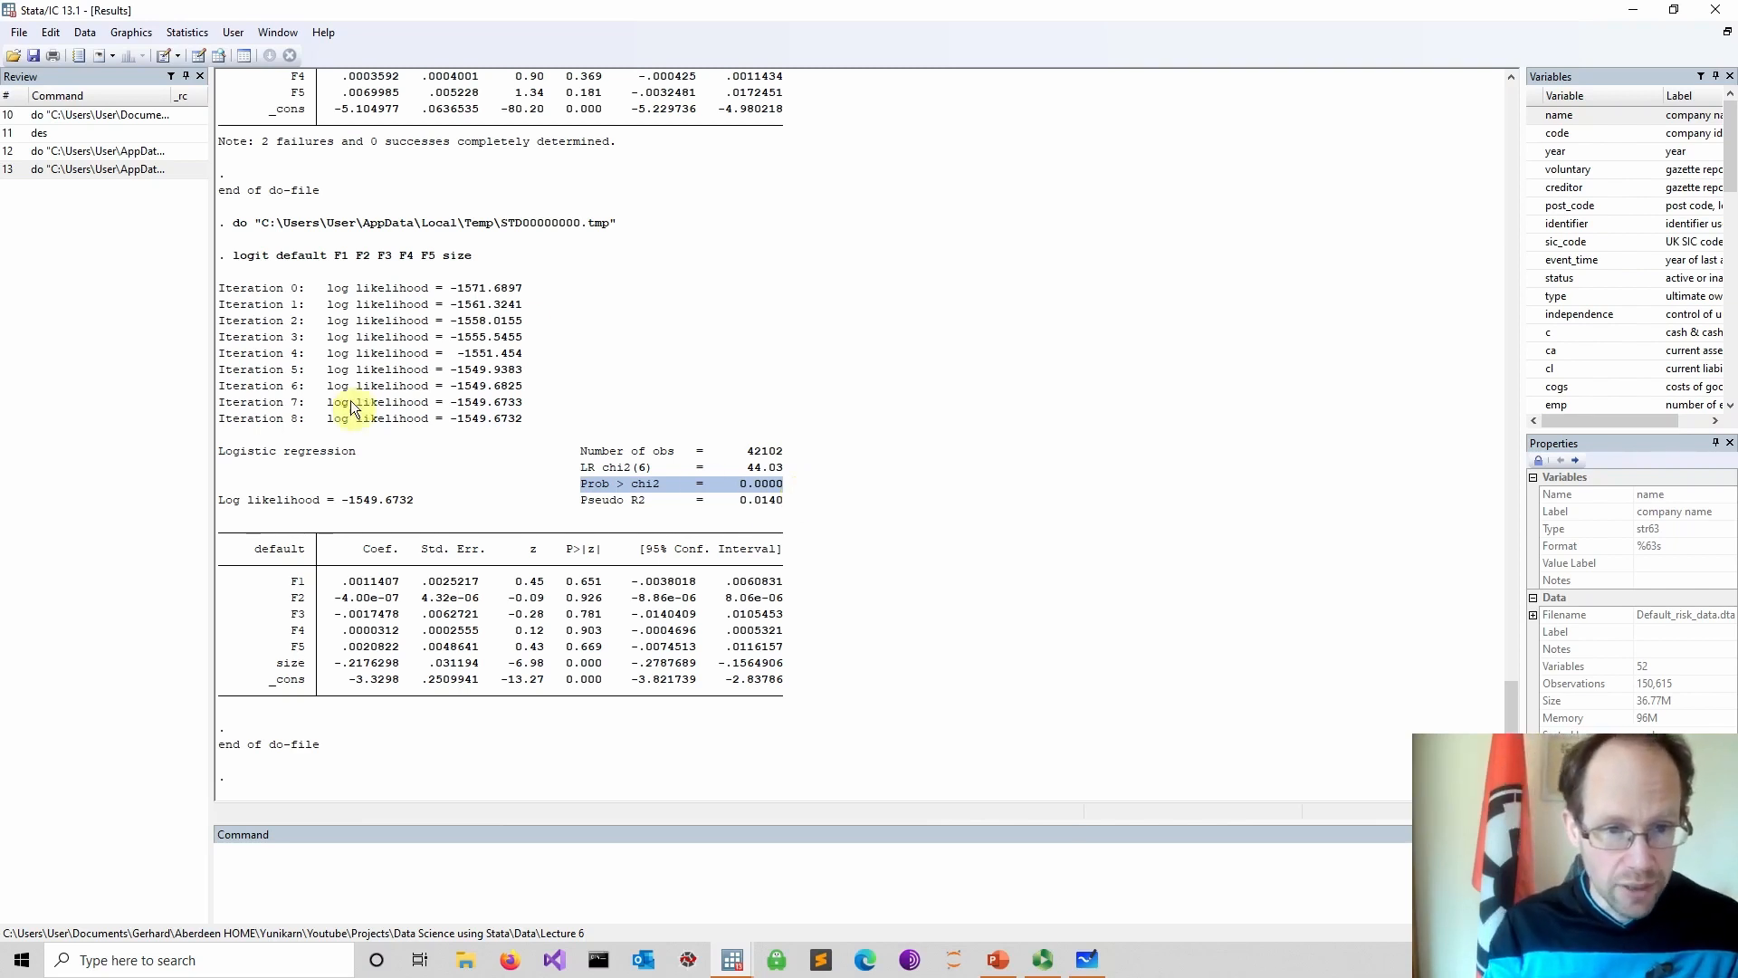
drag(249, 568, 781, 654)
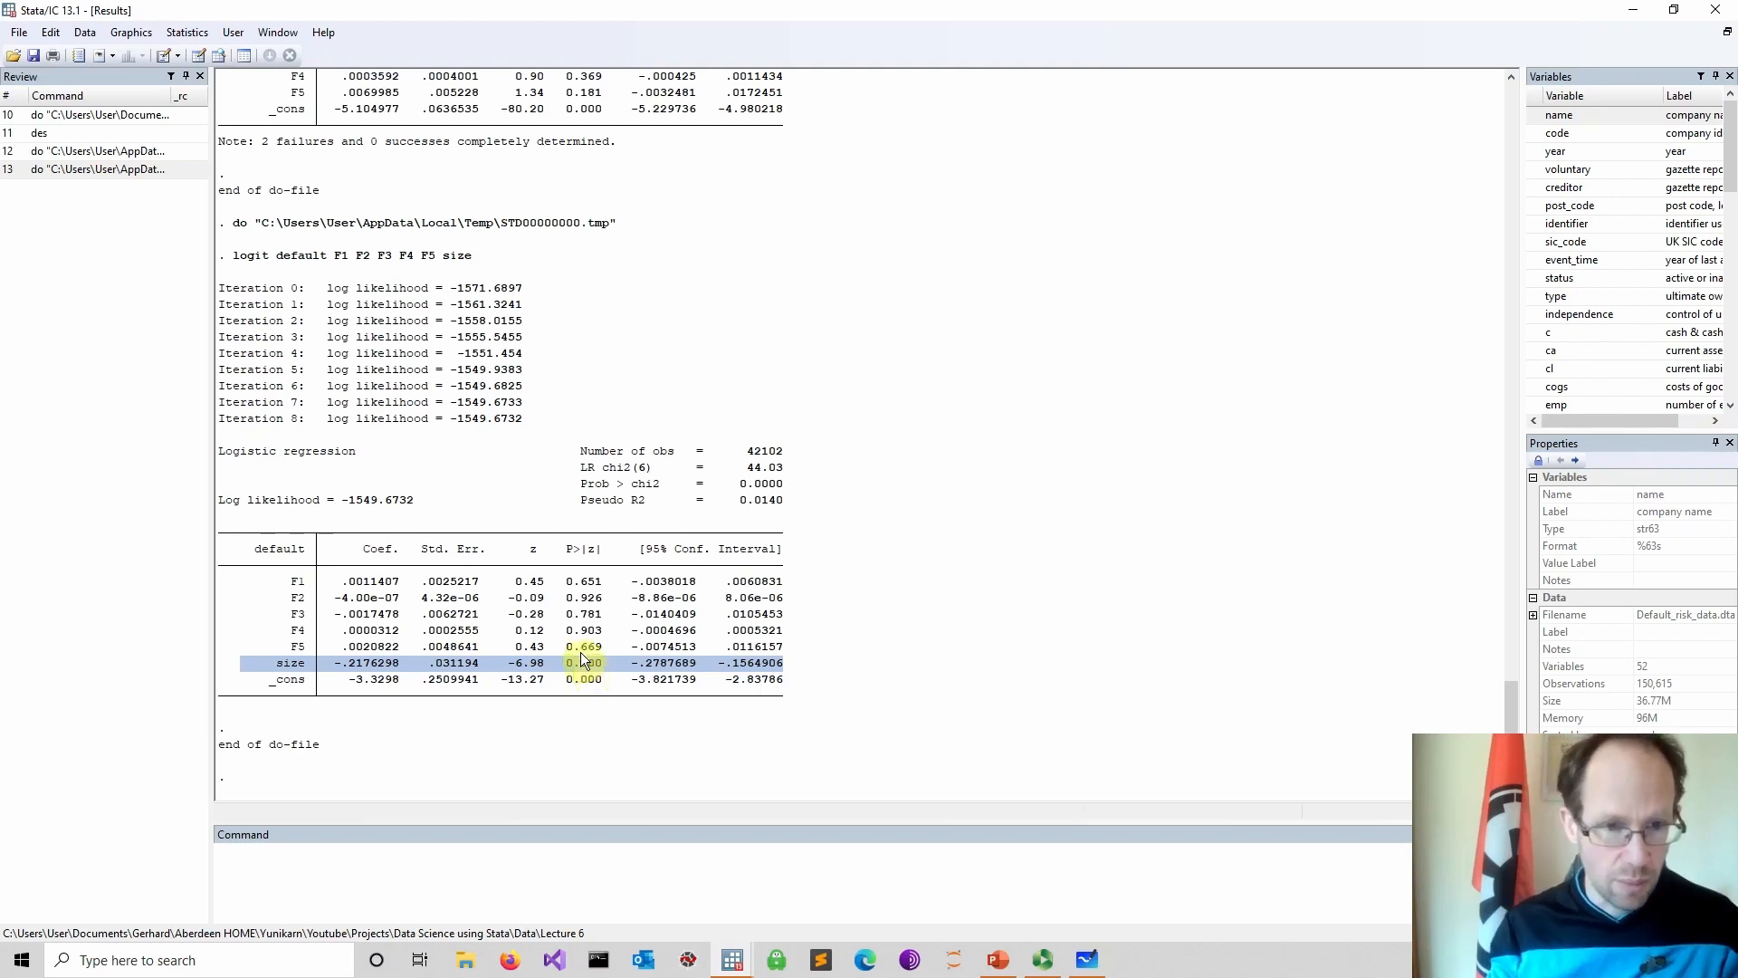
click(342, 673)
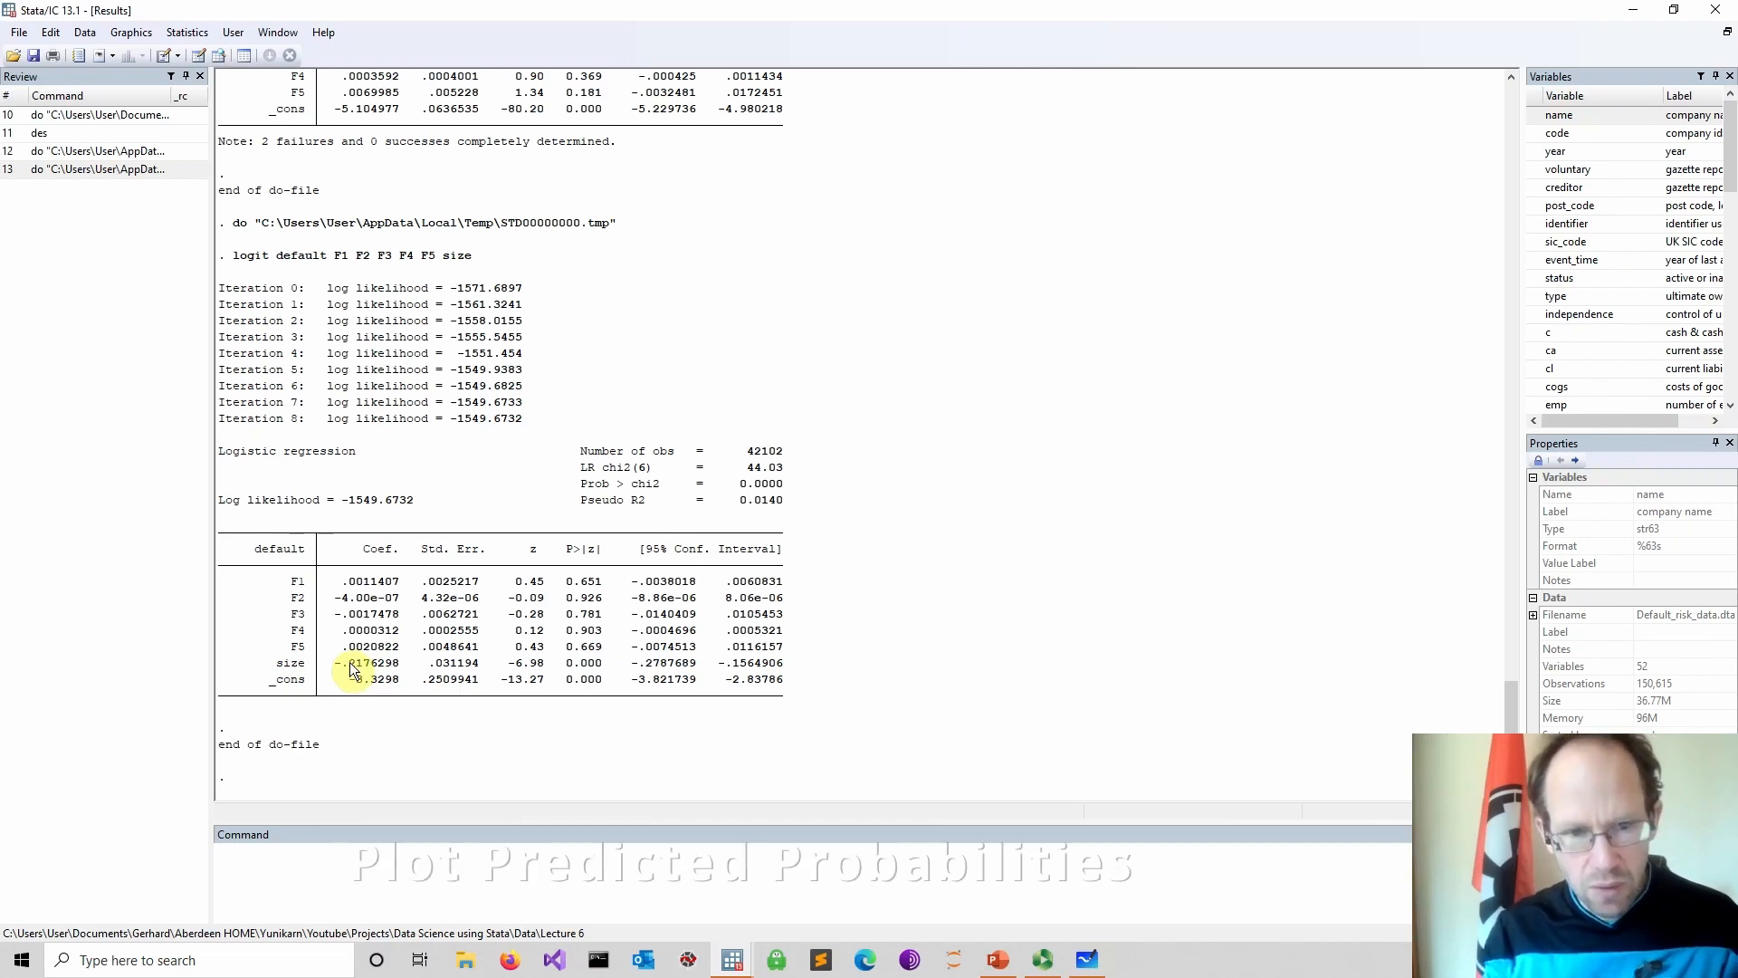
Add a predict prob, pr line below the size logit command in the do-file and run it
click(731, 959)
click(796, 906)
click(390, 486)
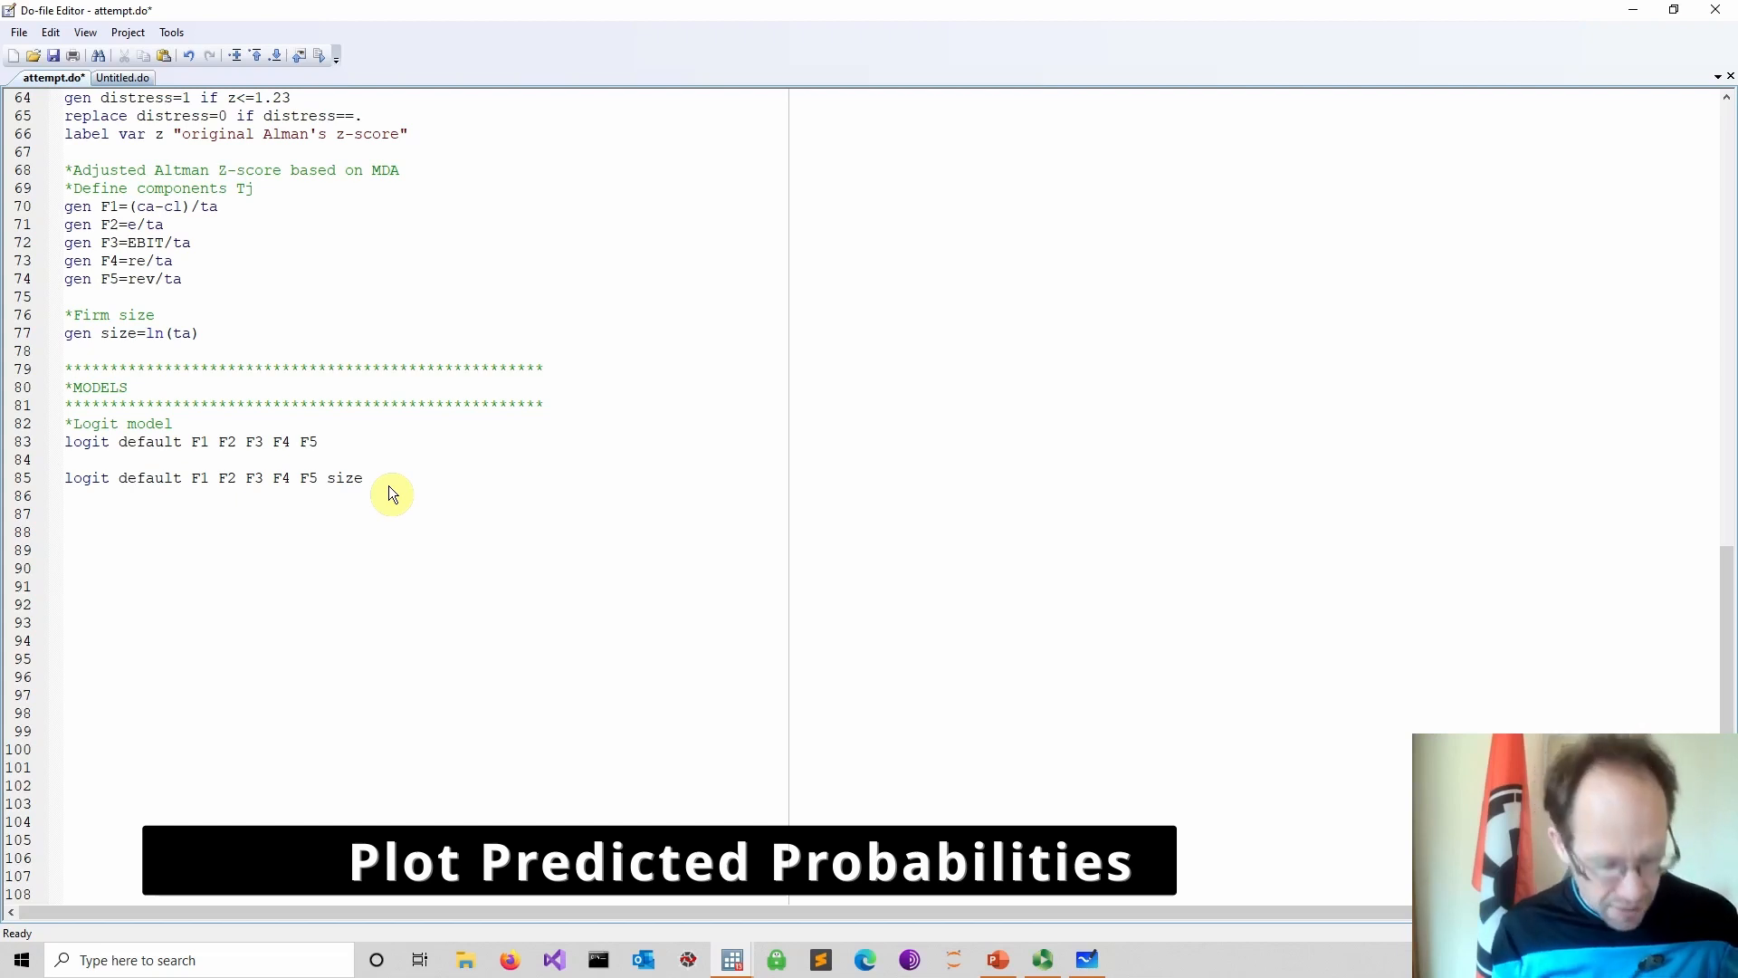
text(p)
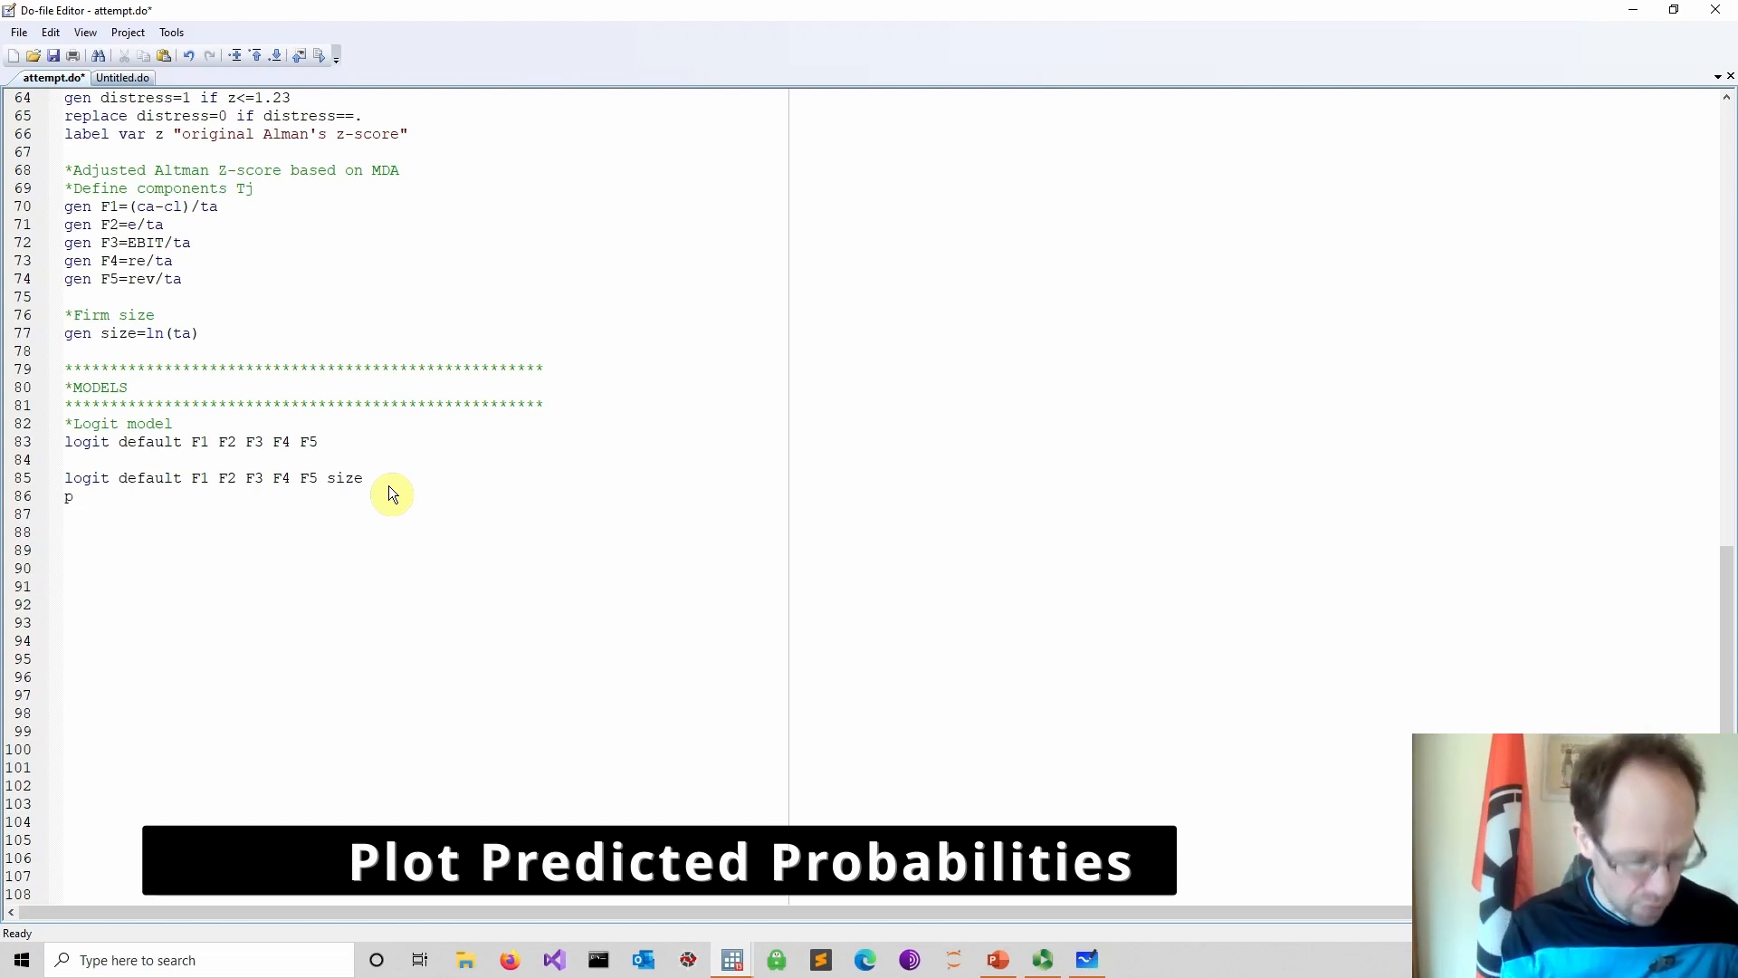
text(re)
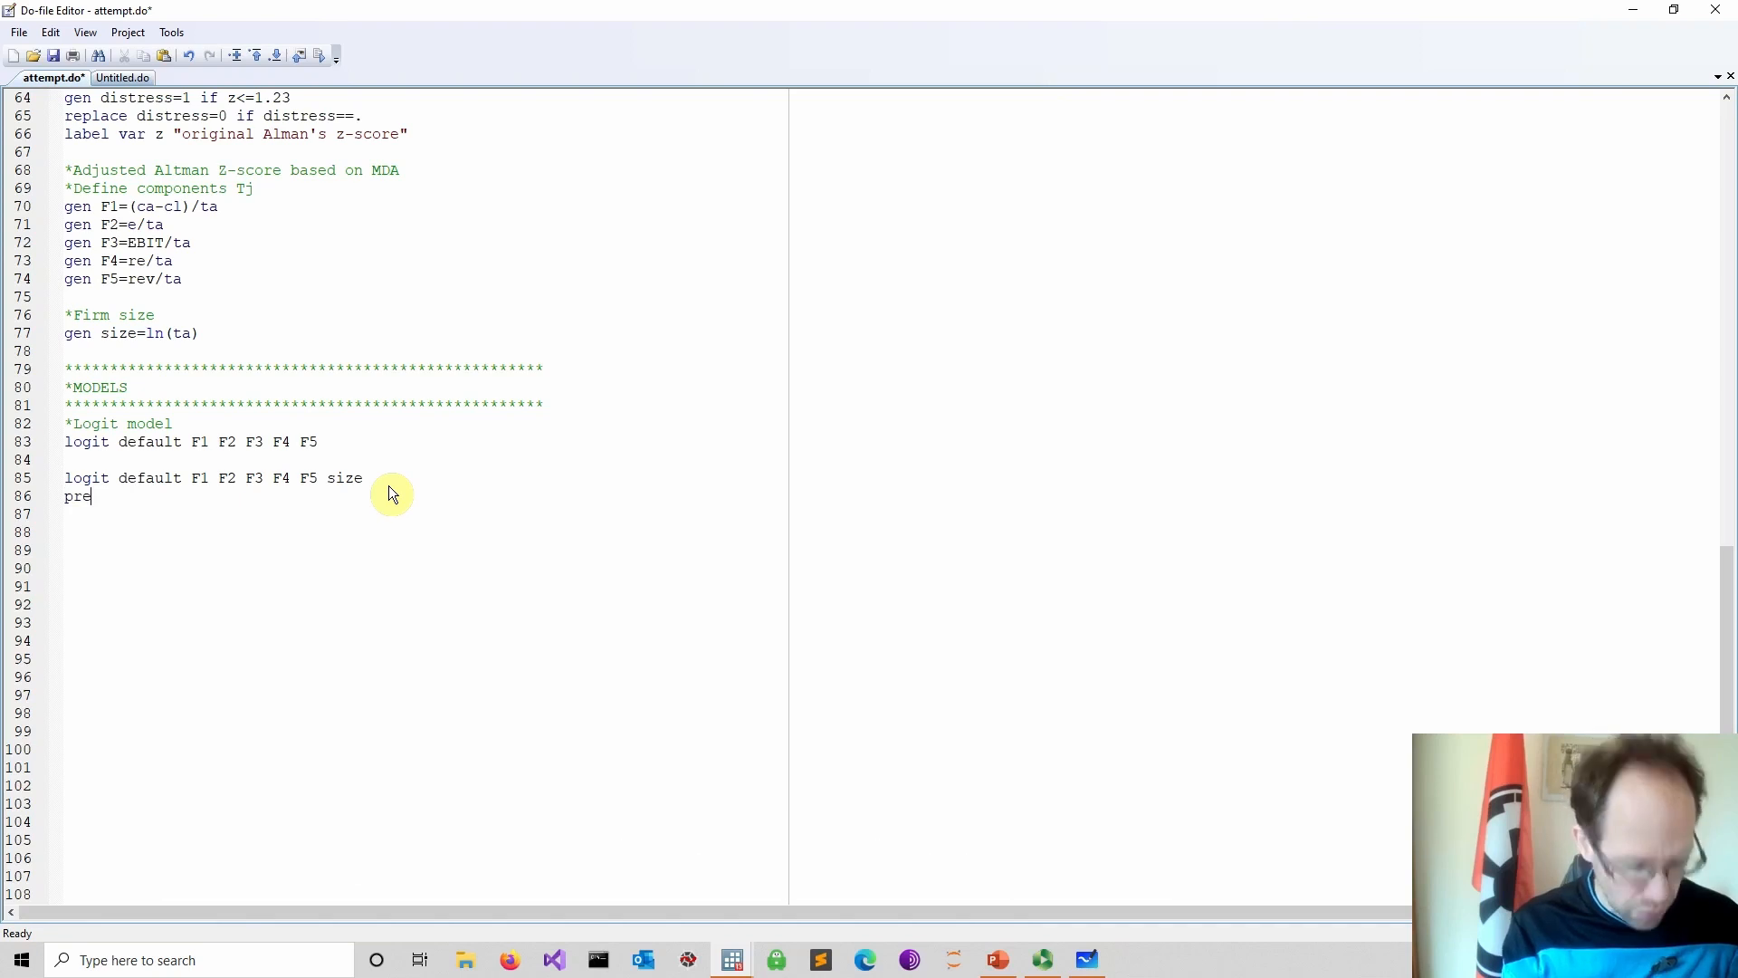
text(dict p)
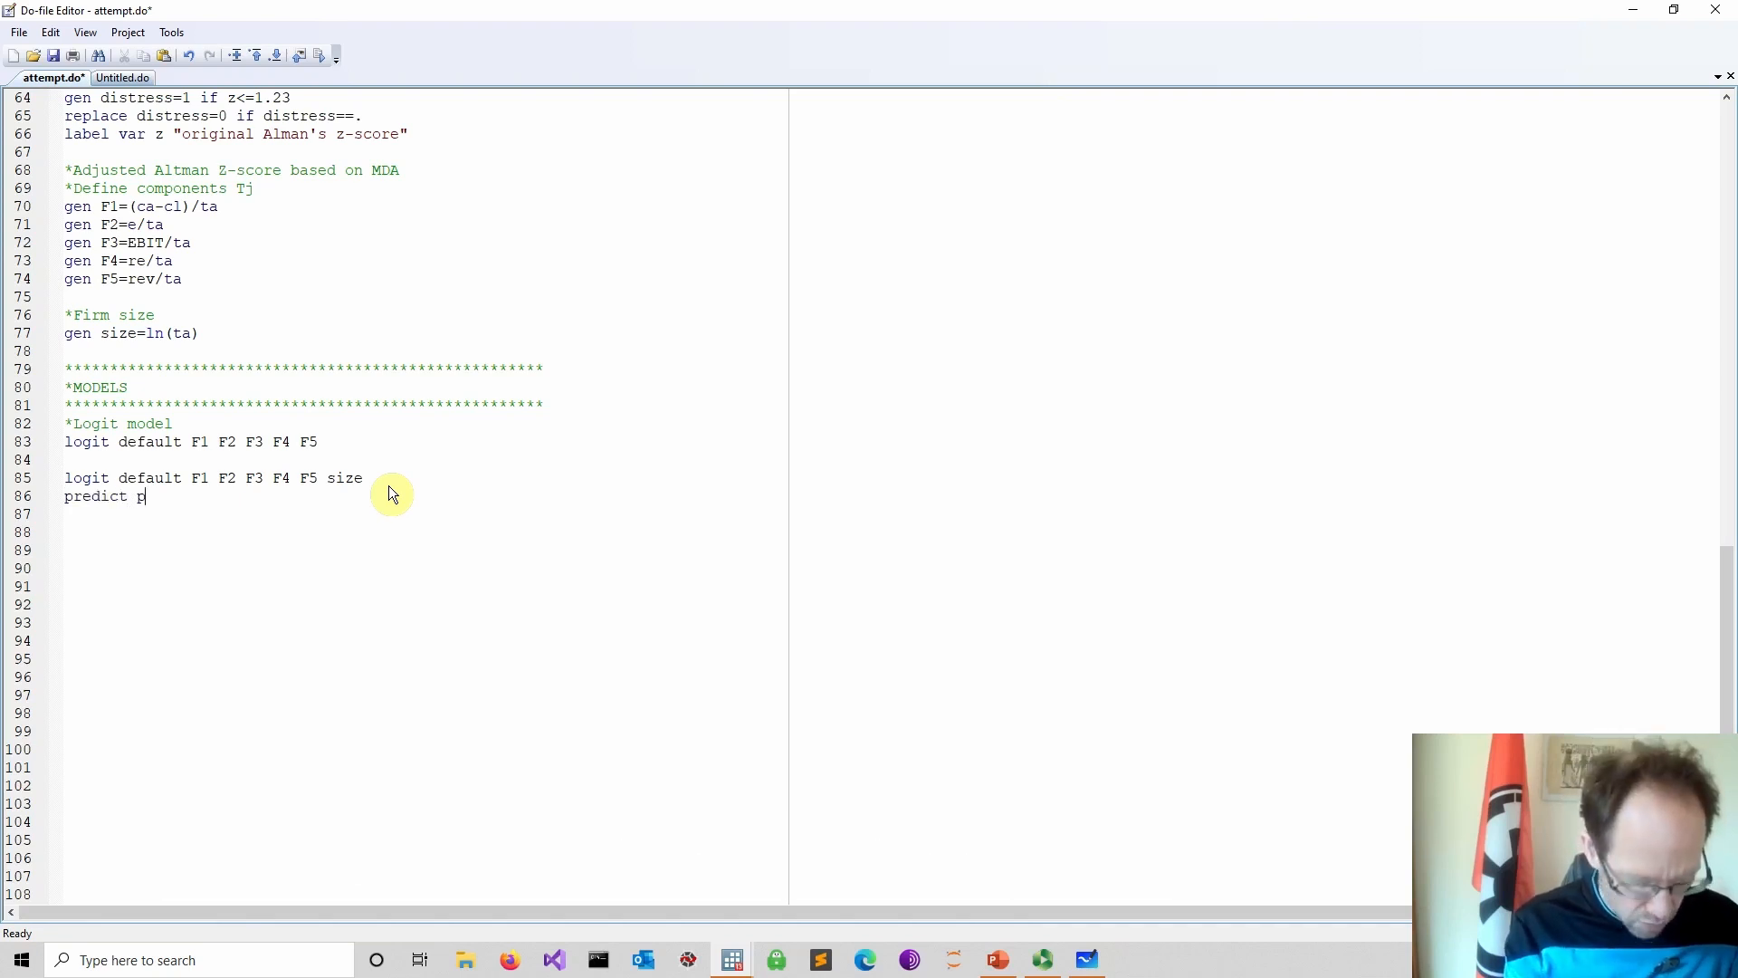
text(rob,)
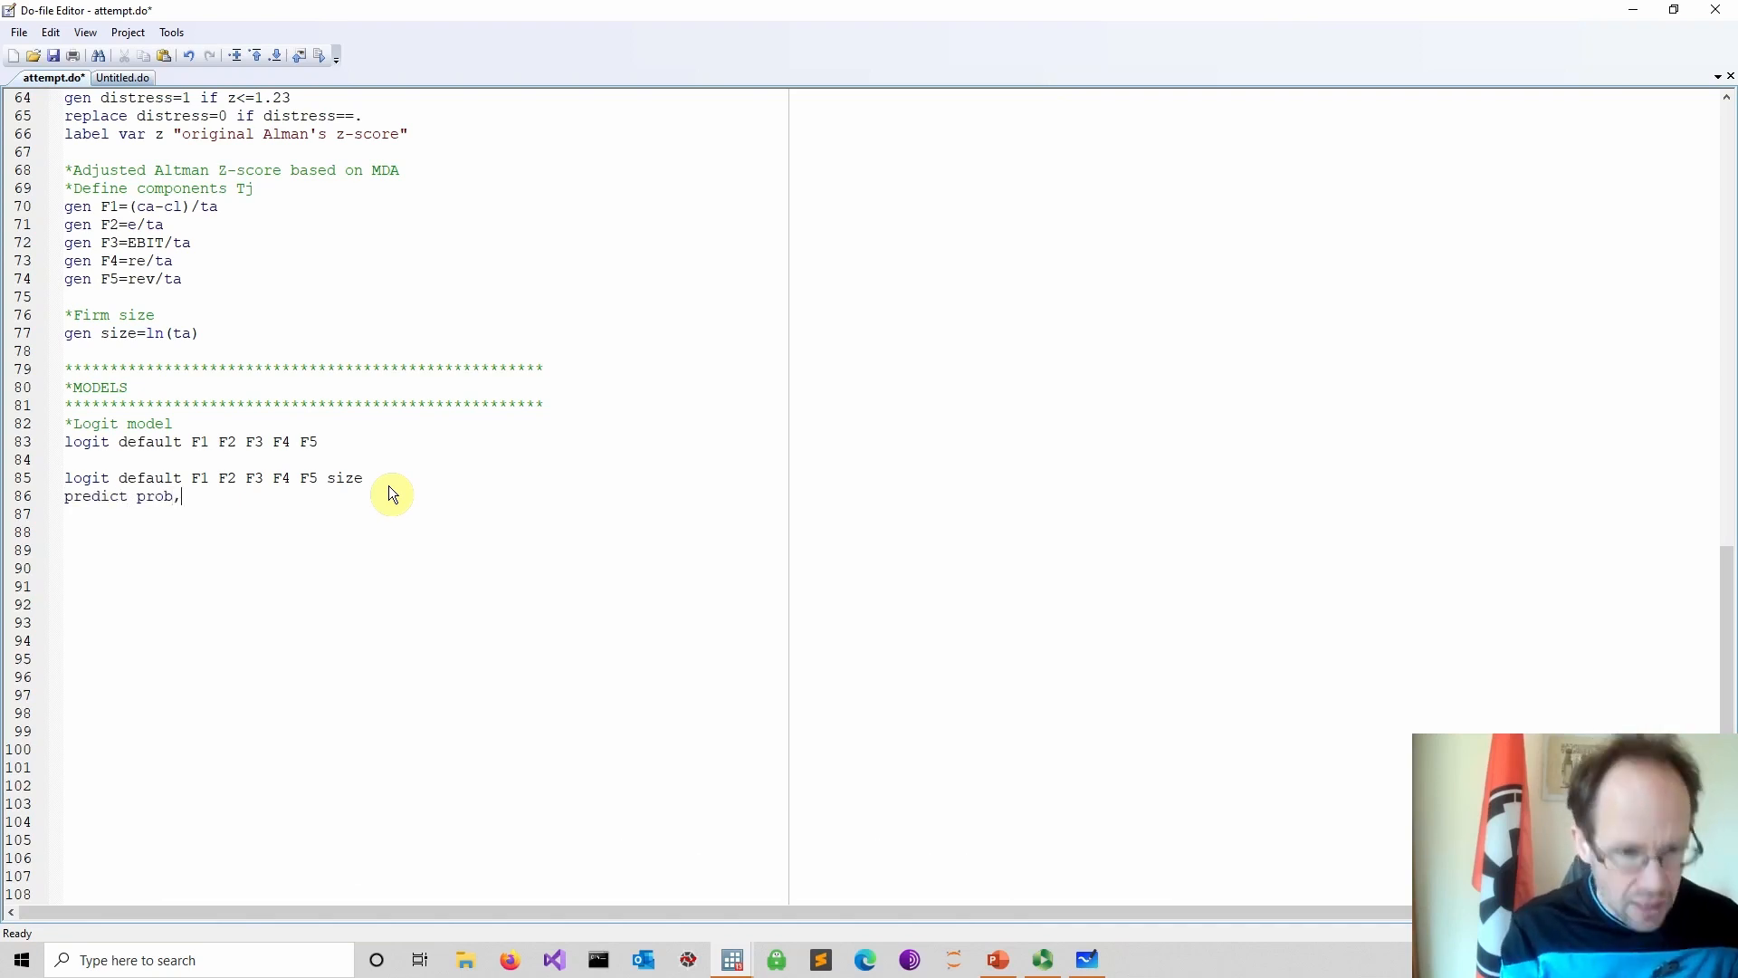
text( pr)
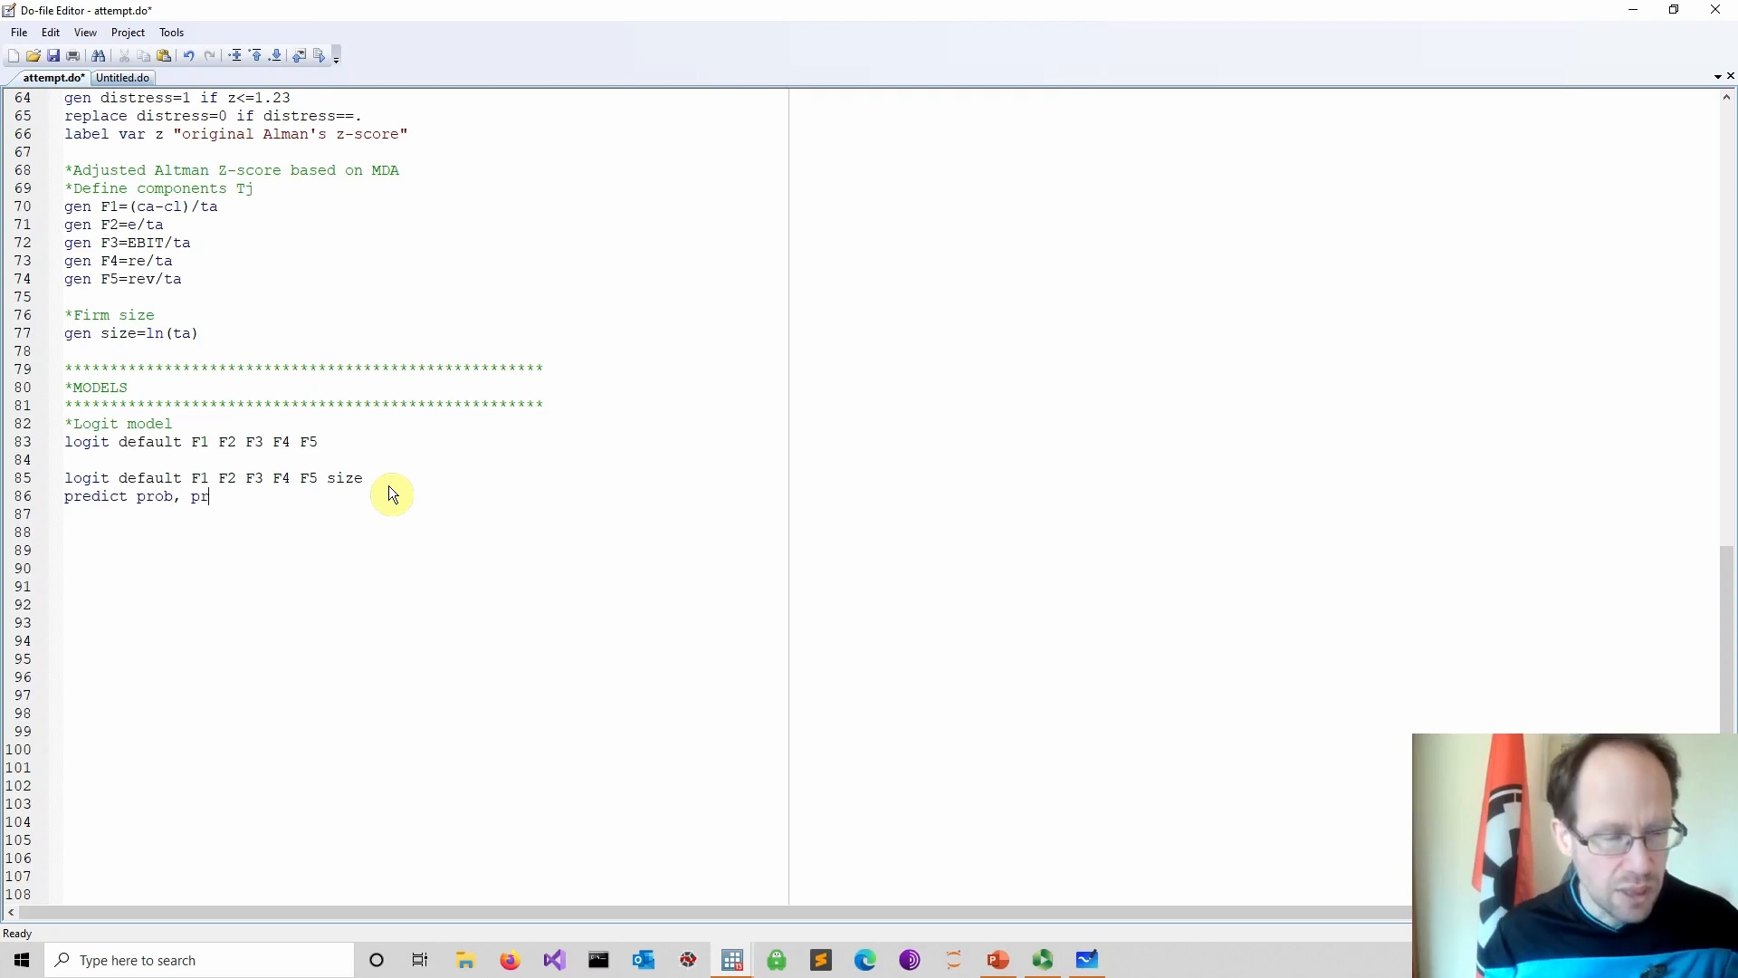
click(18, 498)
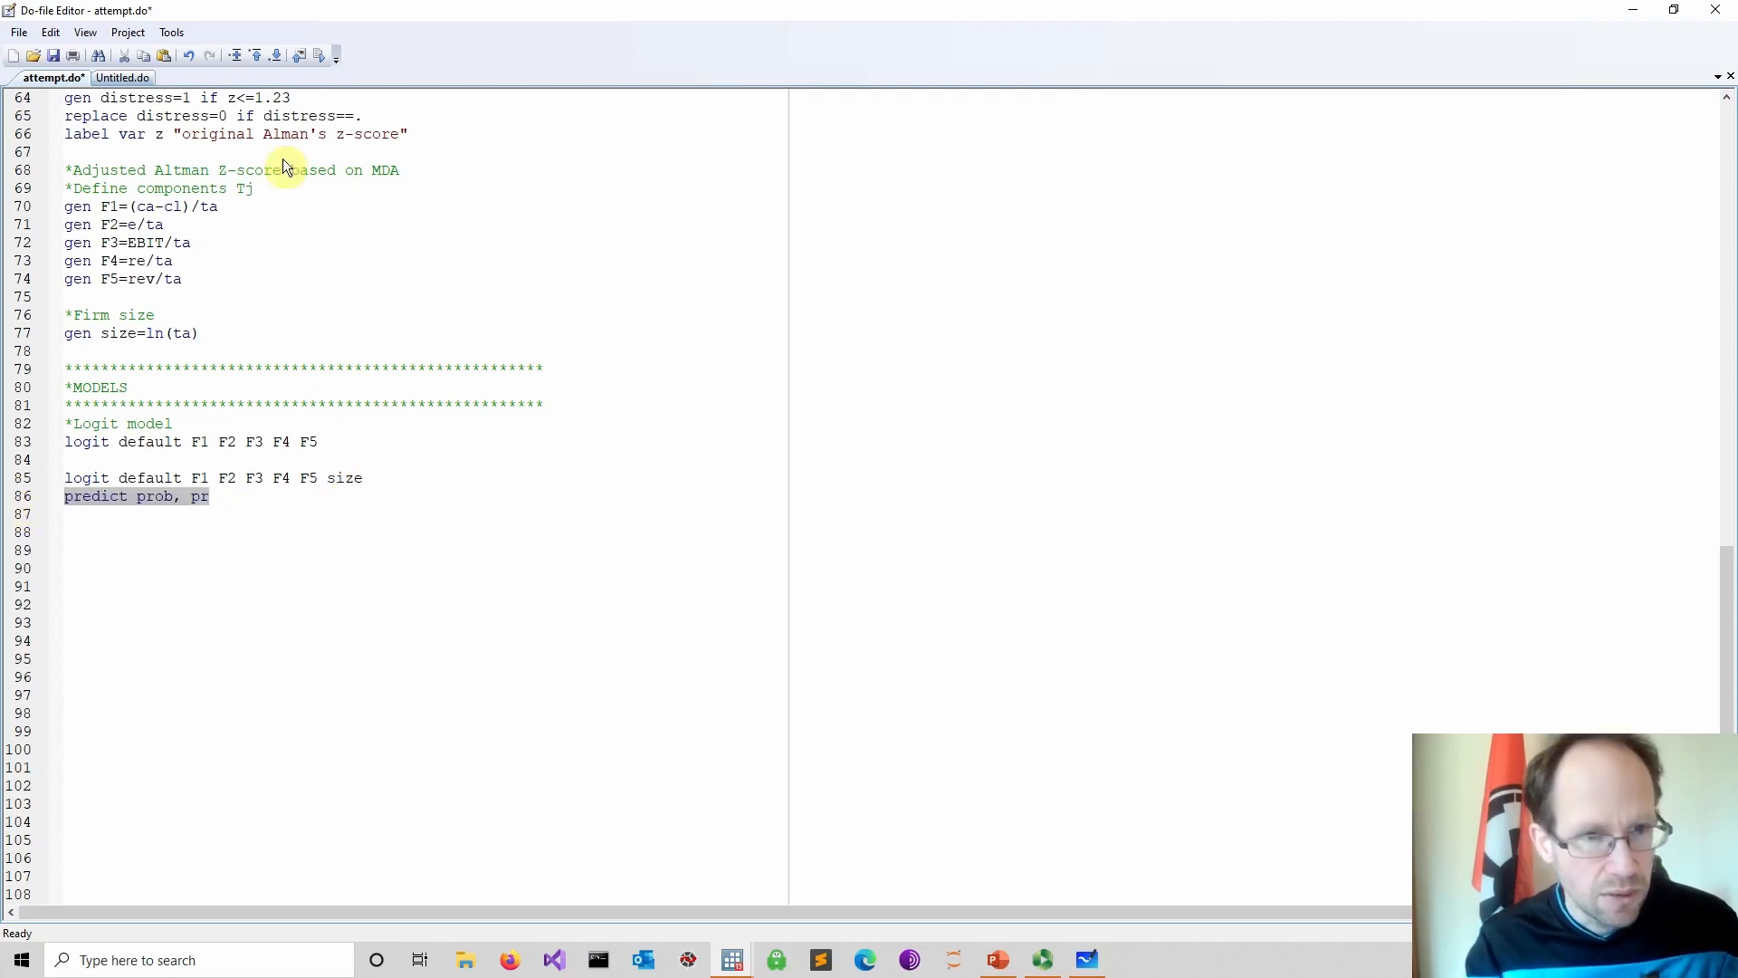
mouse_move(732, 960)
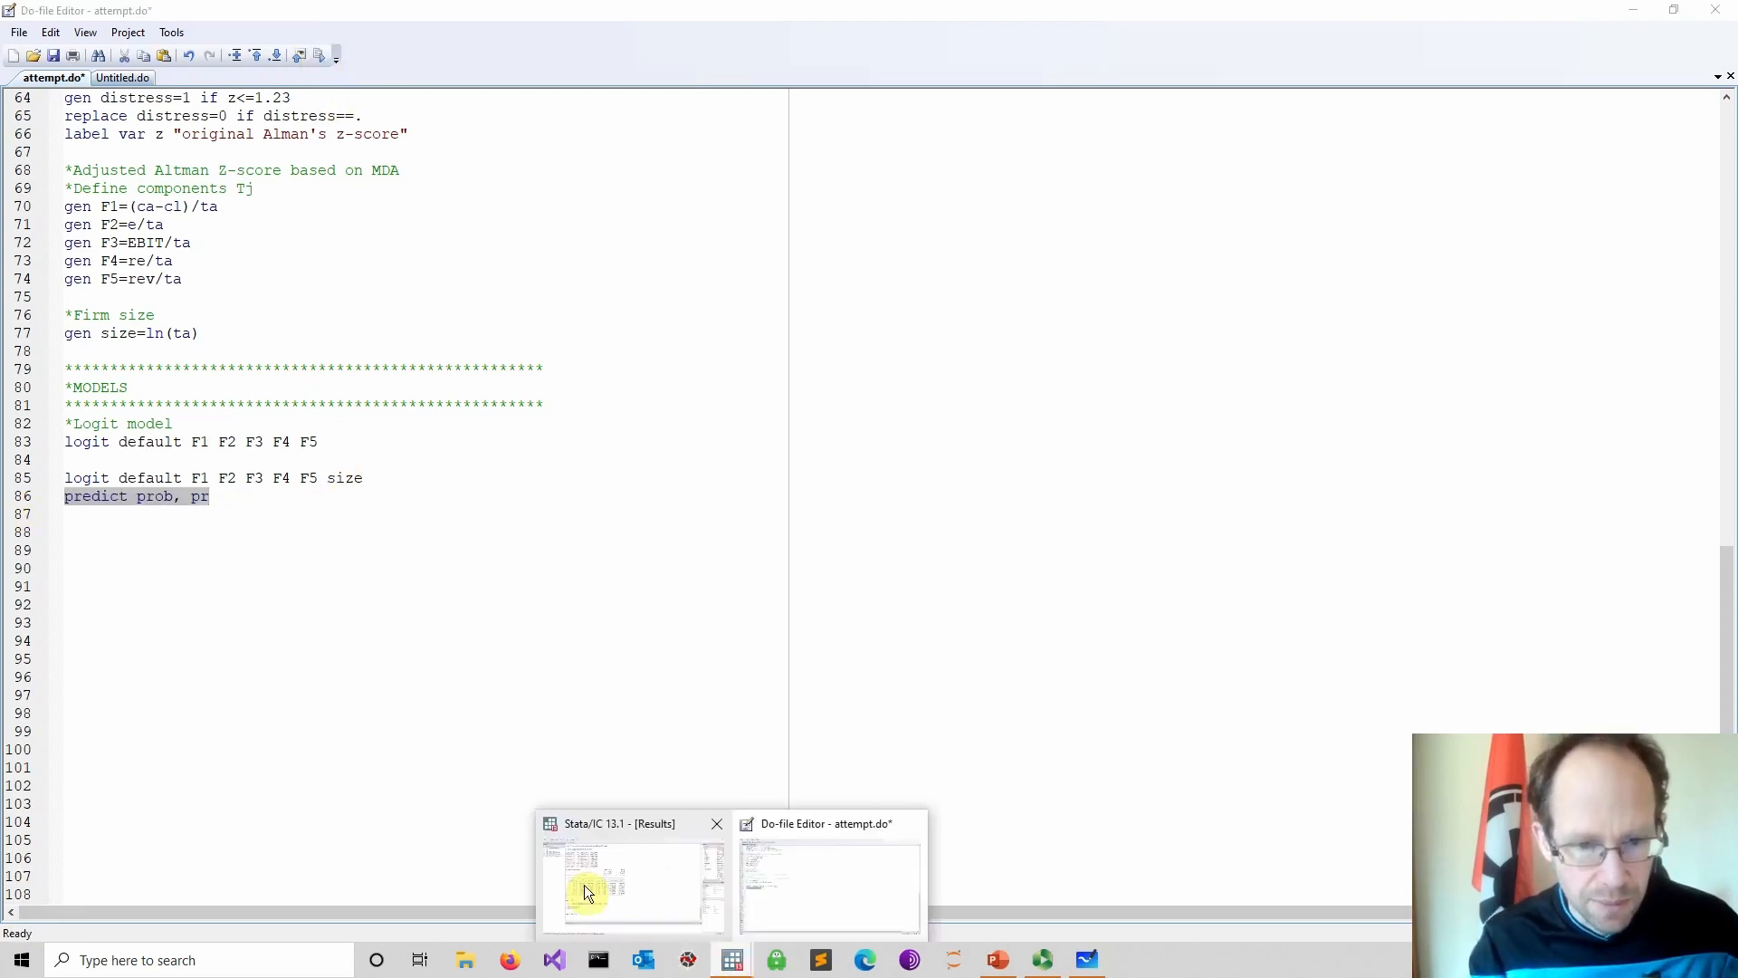
click(579, 880)
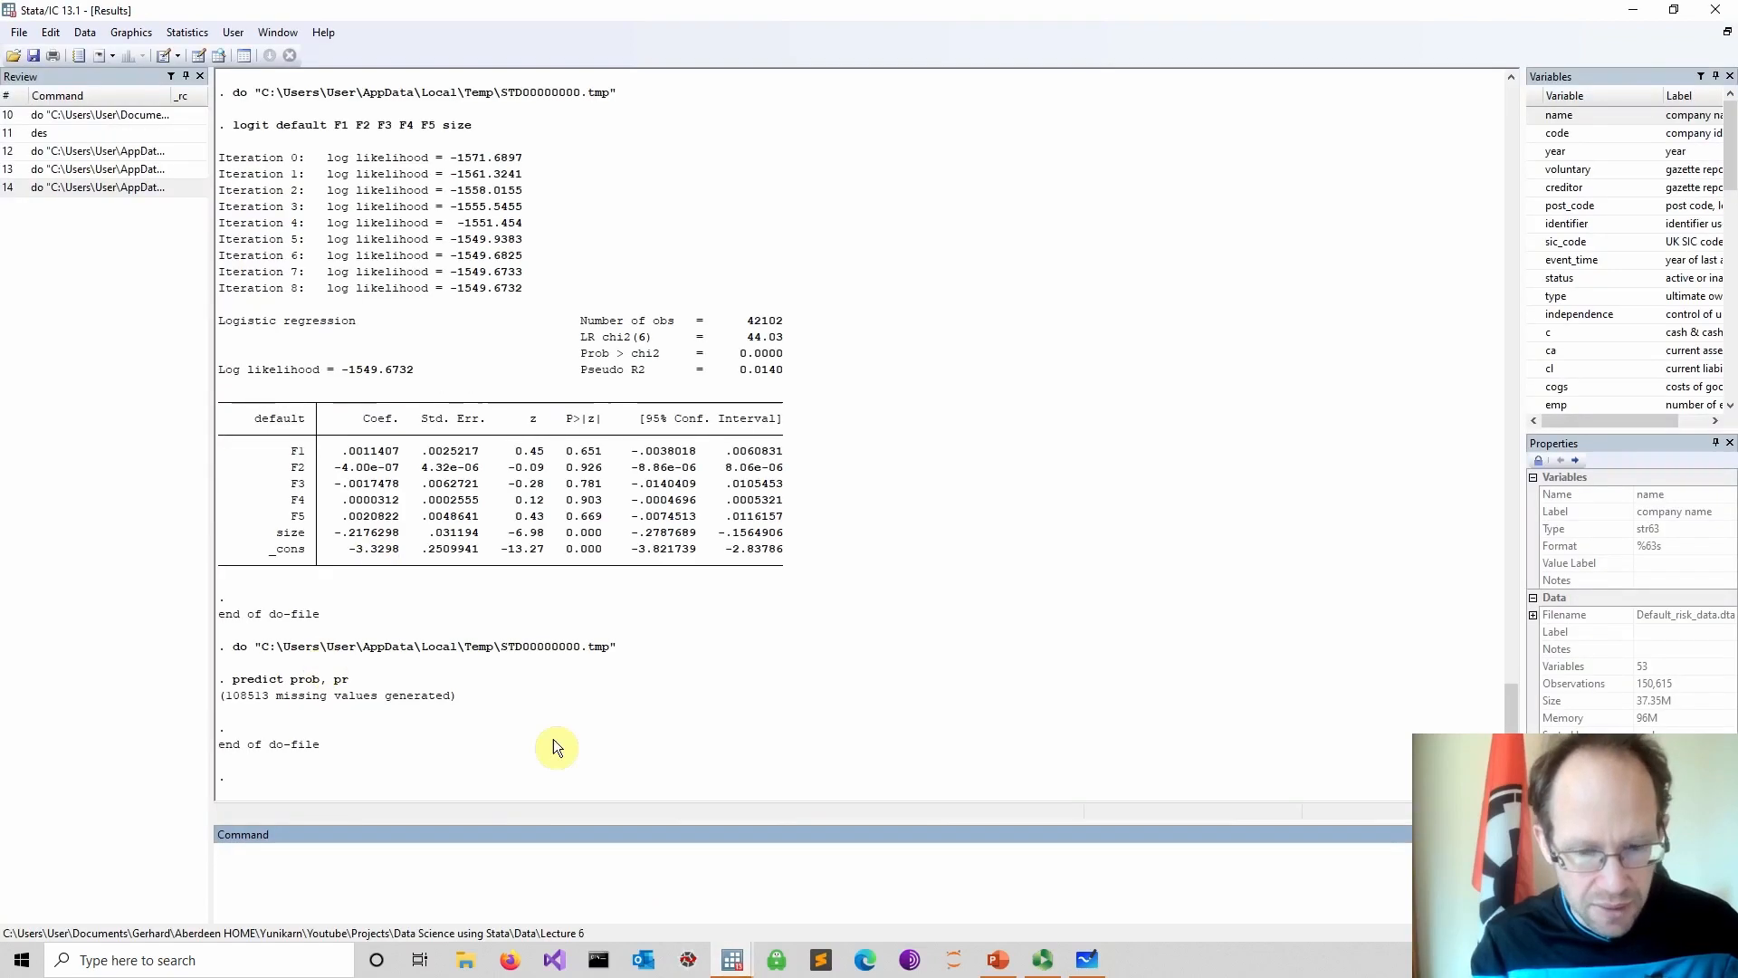
Write a *Scatter plot comment and a scatter pr size command, save the do-file and run both lines
mouse_move(734, 967)
click(788, 898)
click(447, 642)
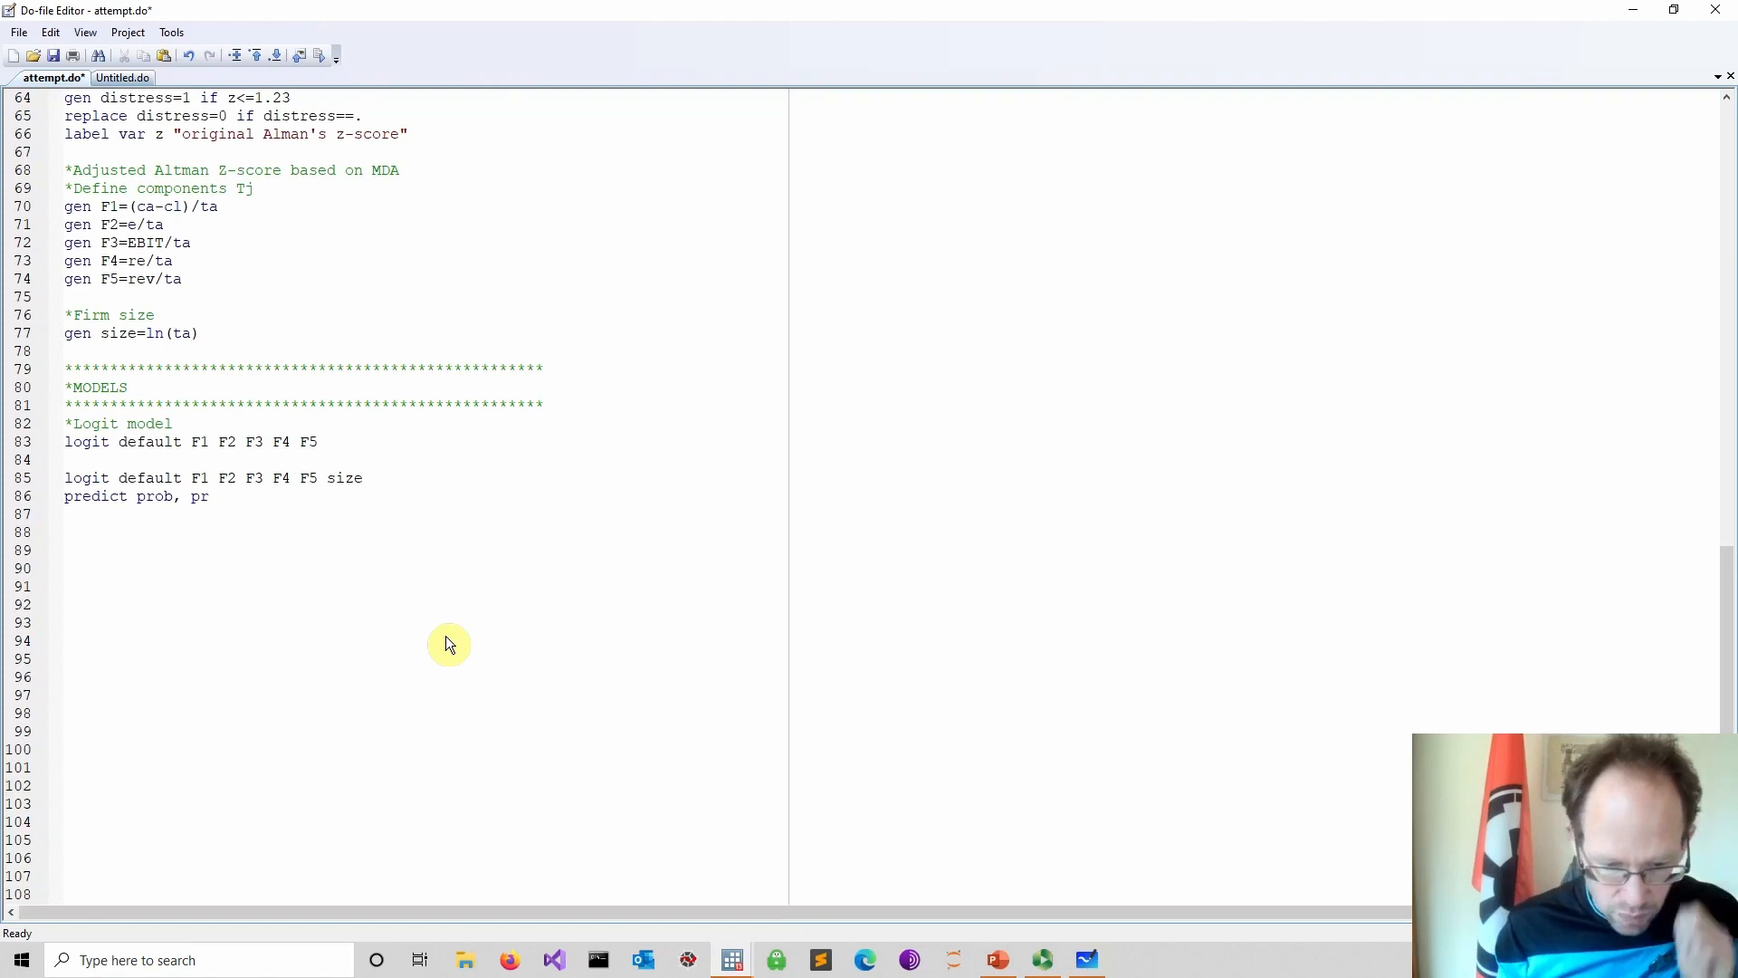
key(Up)
key(Up)
key(Up)
key(Up)
key(Up)
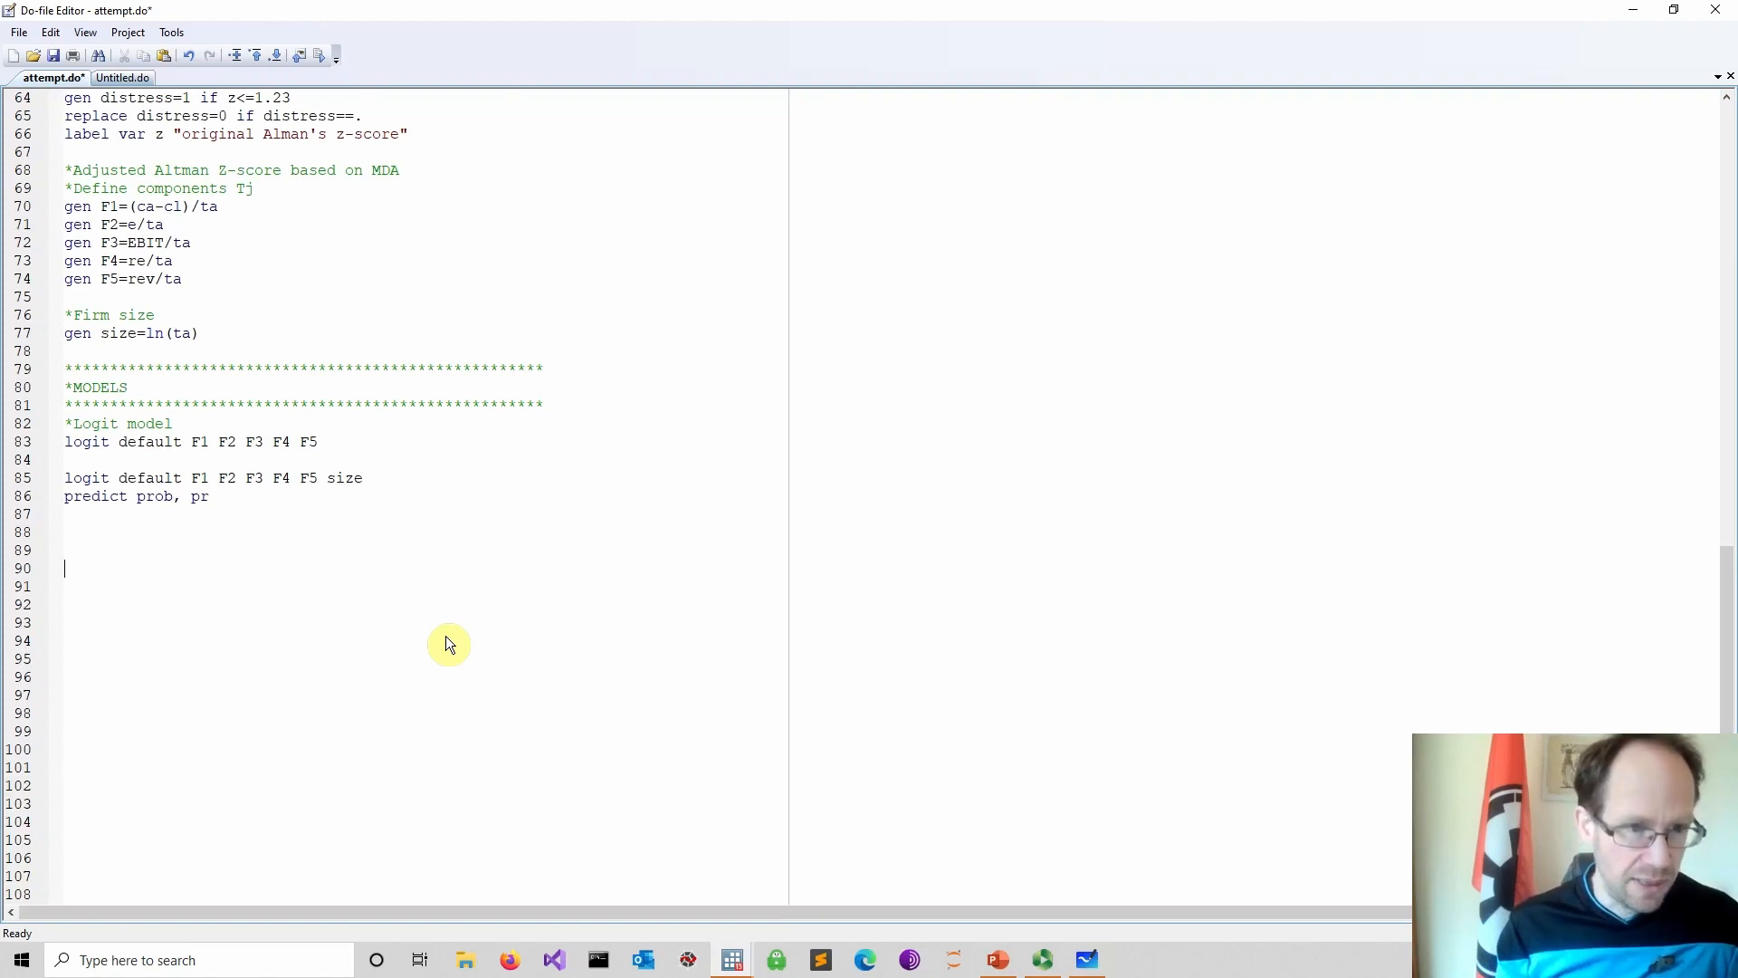
text(*S)
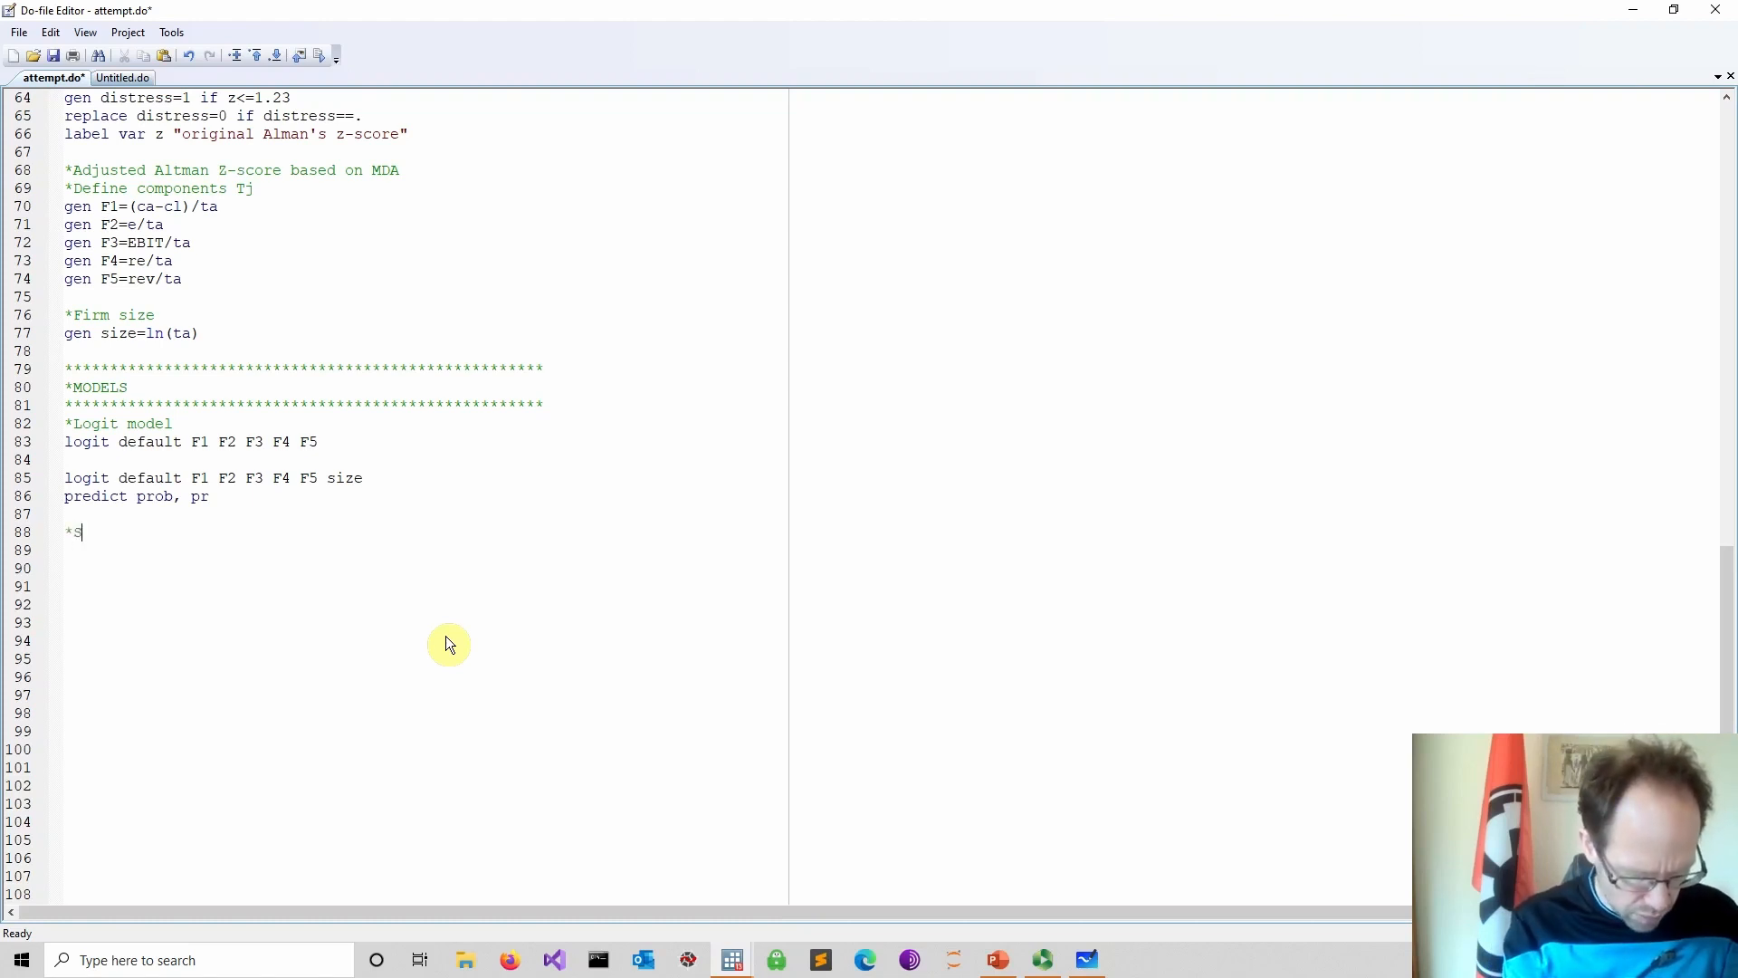
text(catter p)
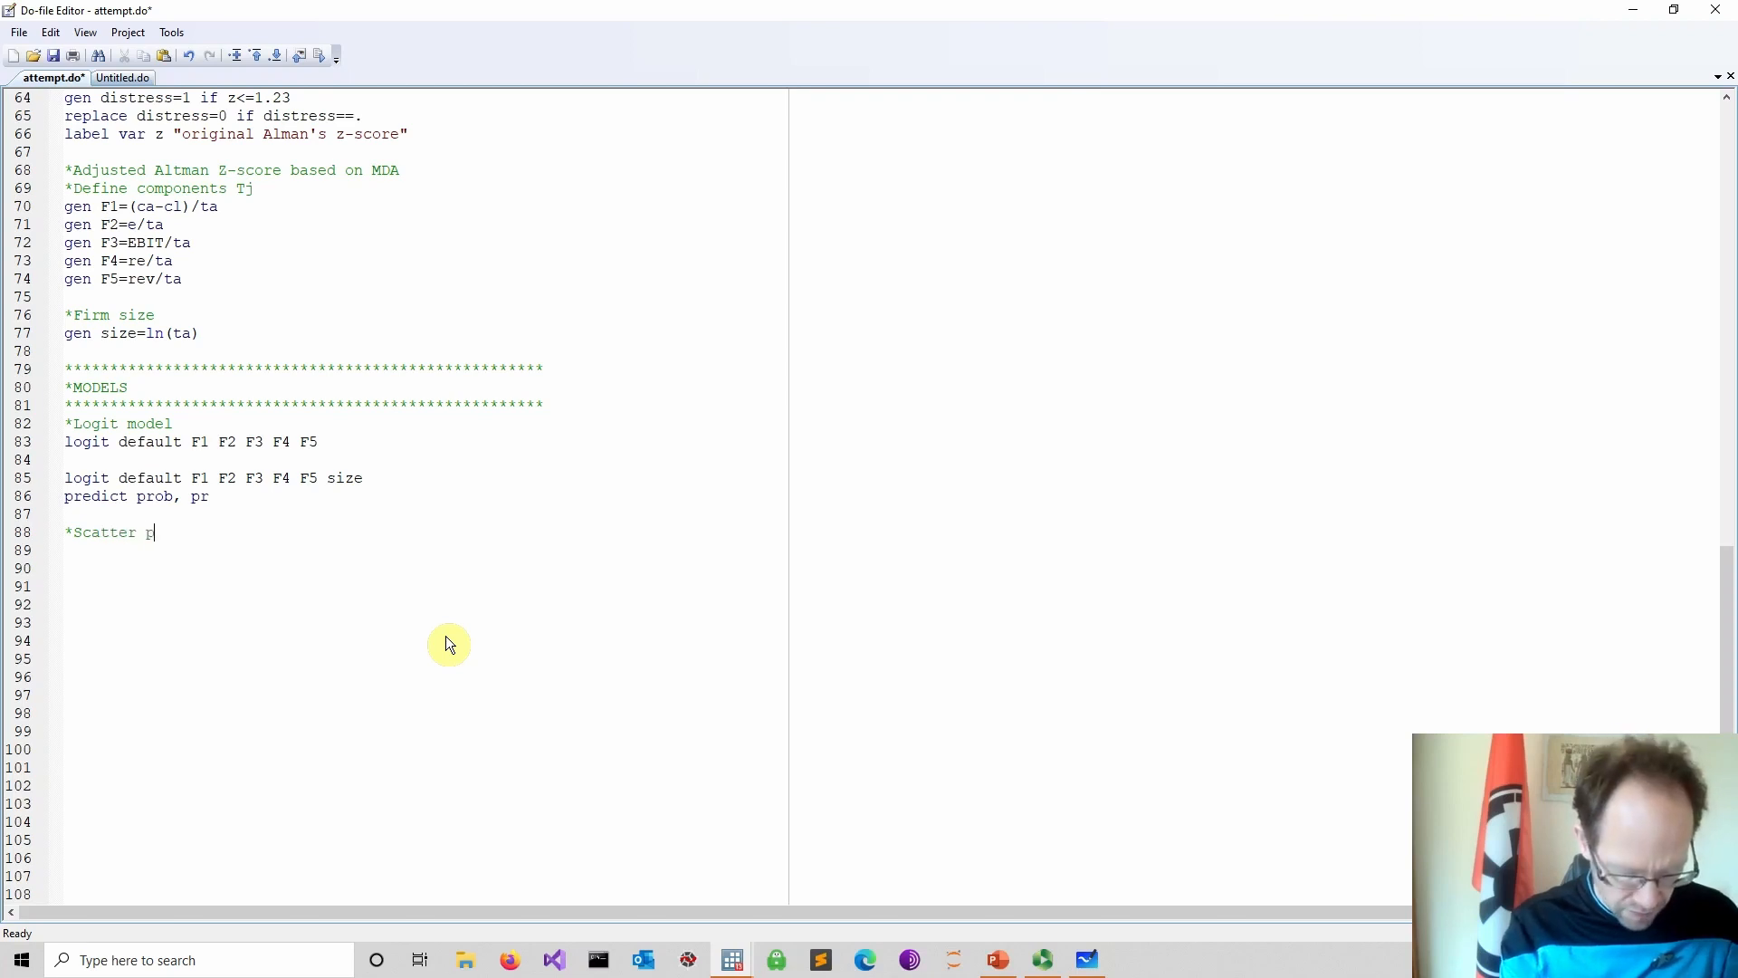
text(lot scatter)
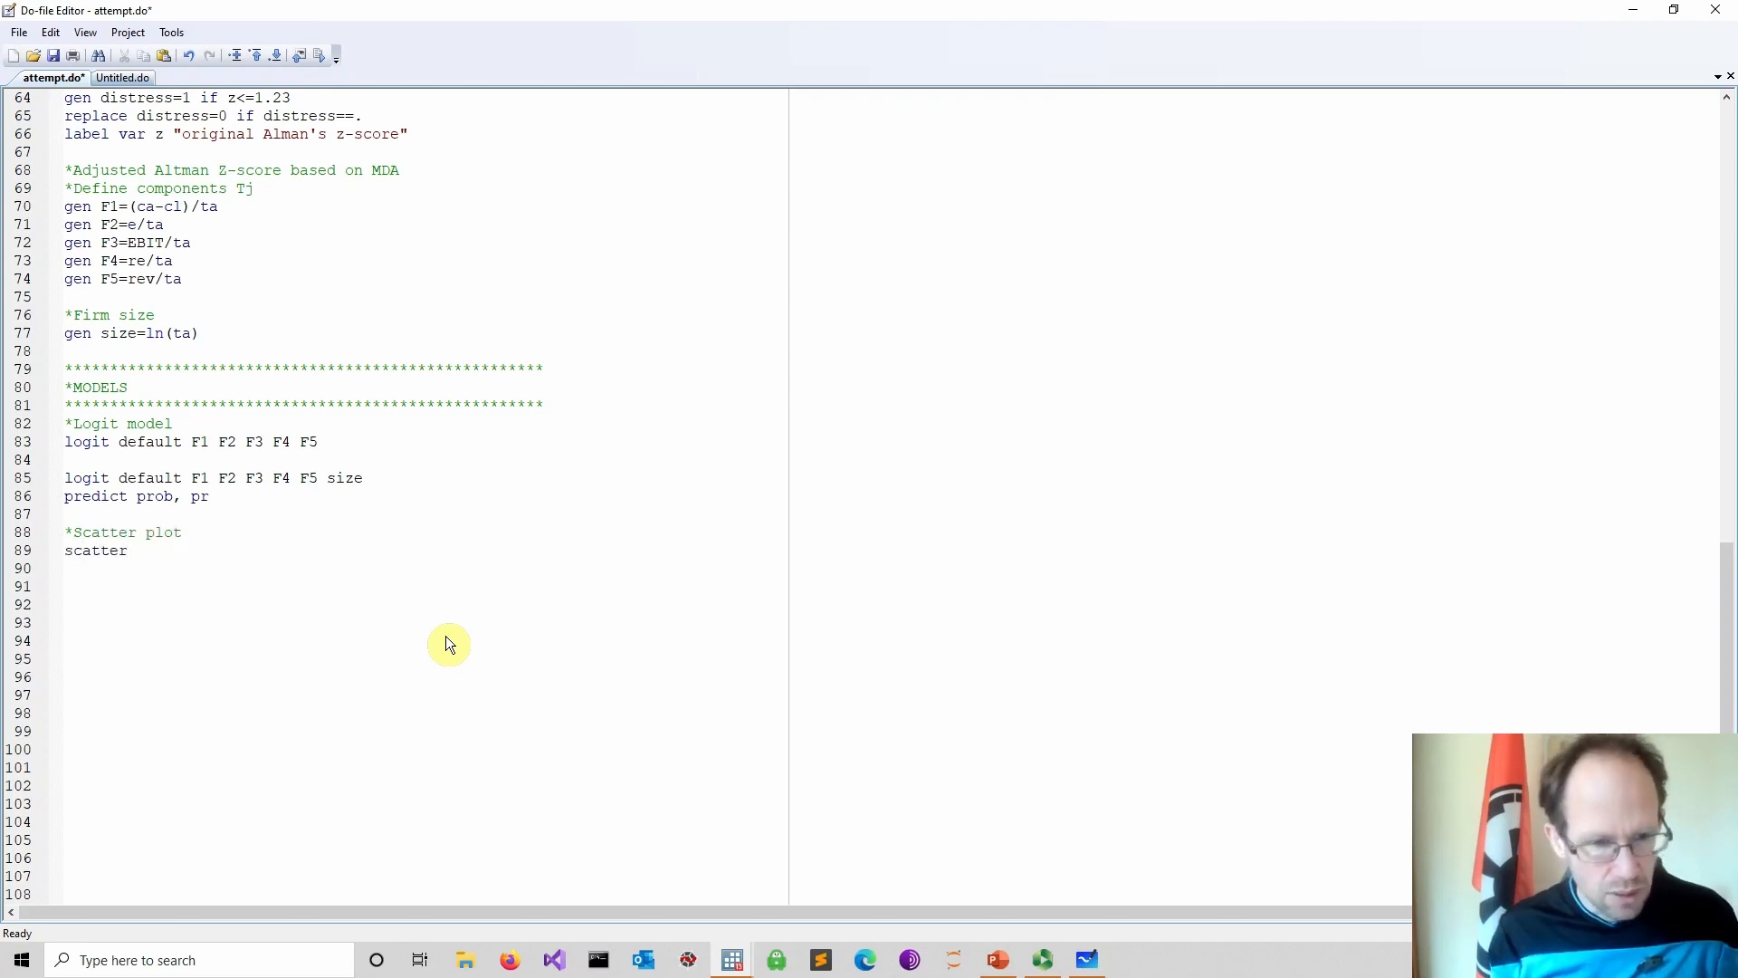
text( pr size)
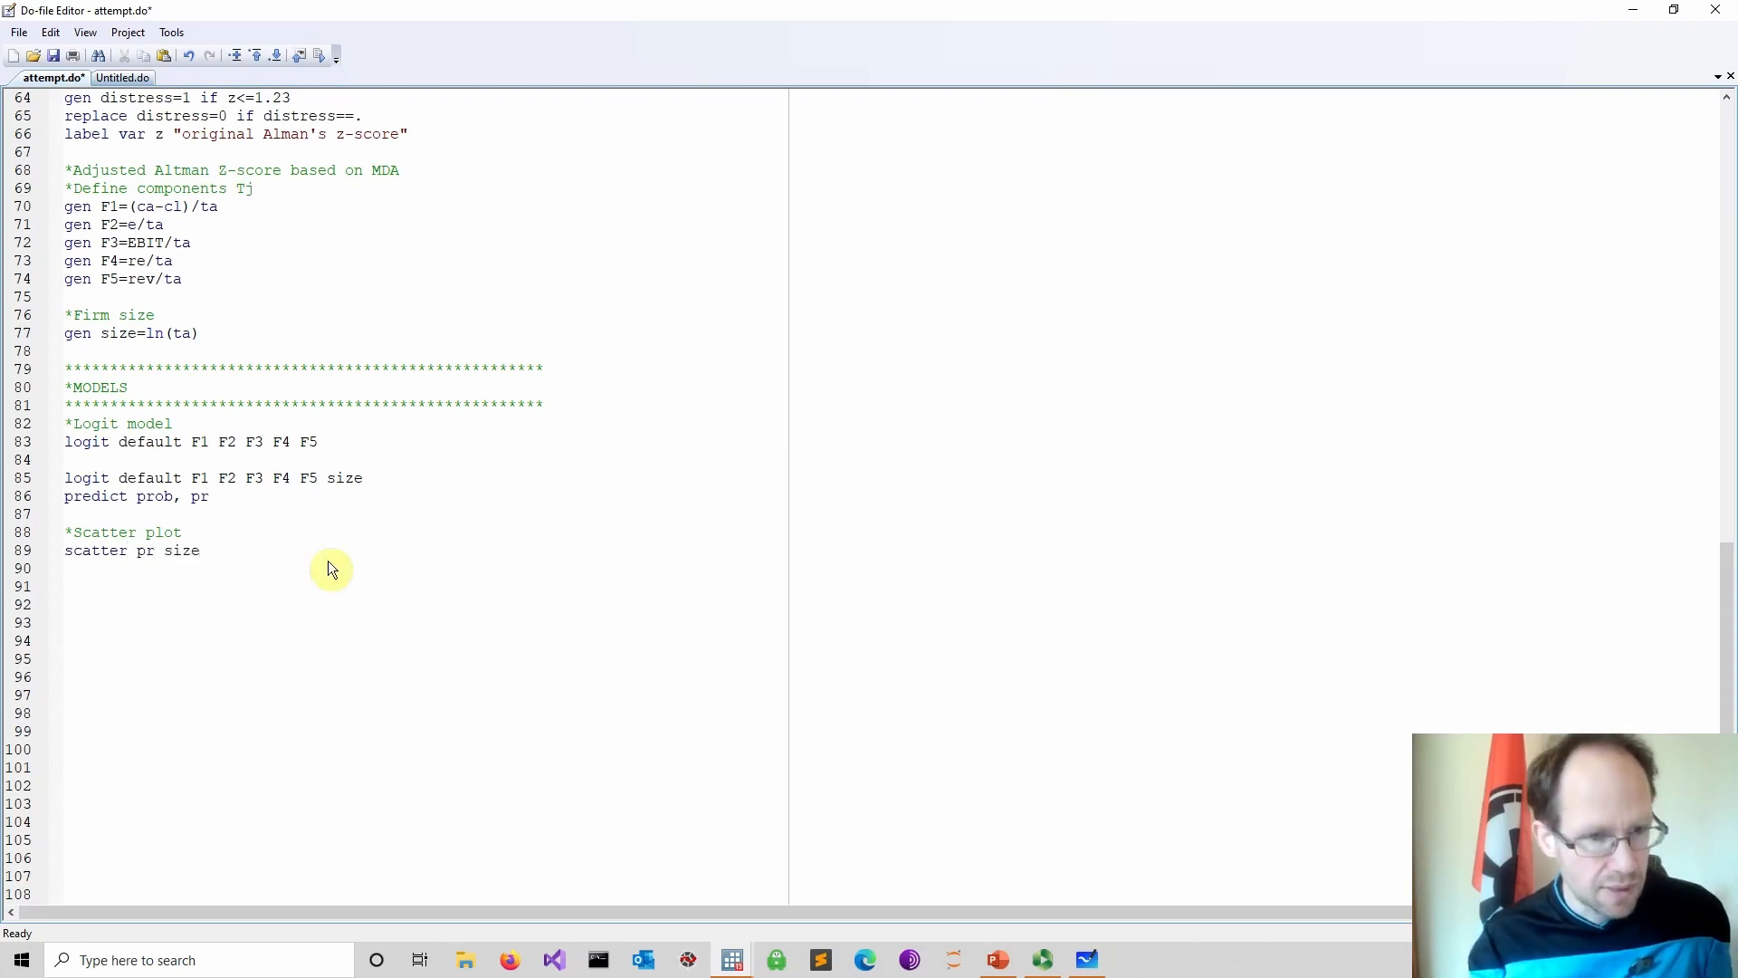
drag(257, 550, 2, 534)
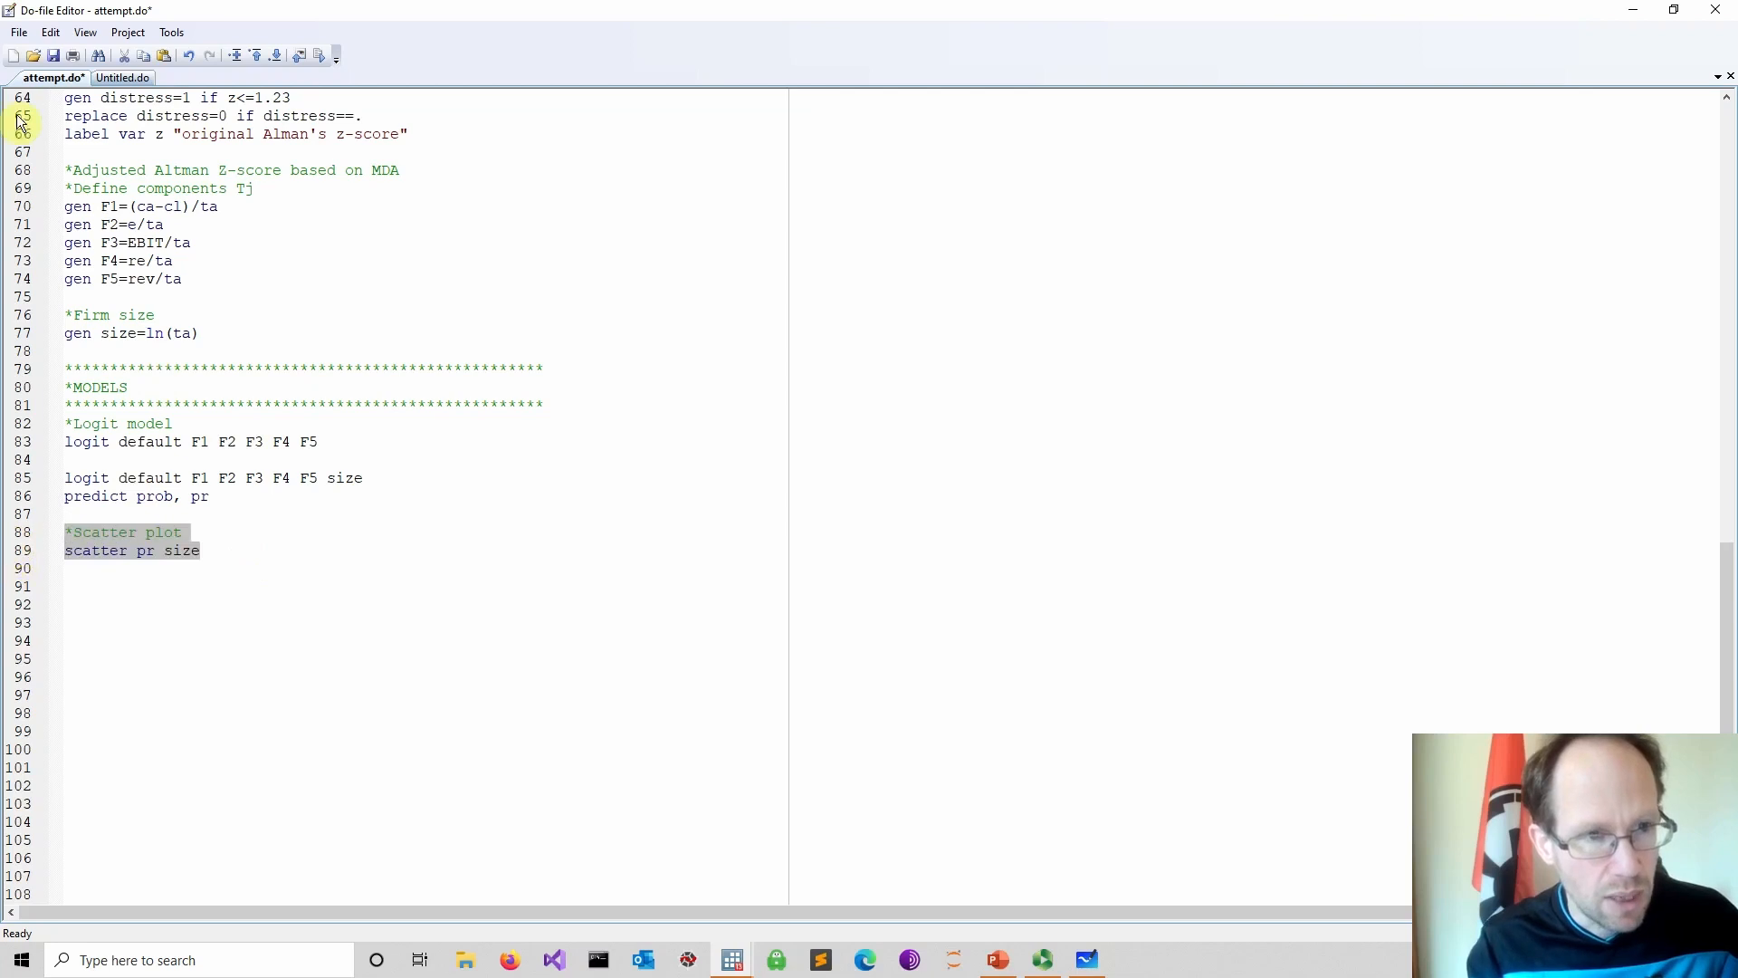
click(54, 57)
click(318, 57)
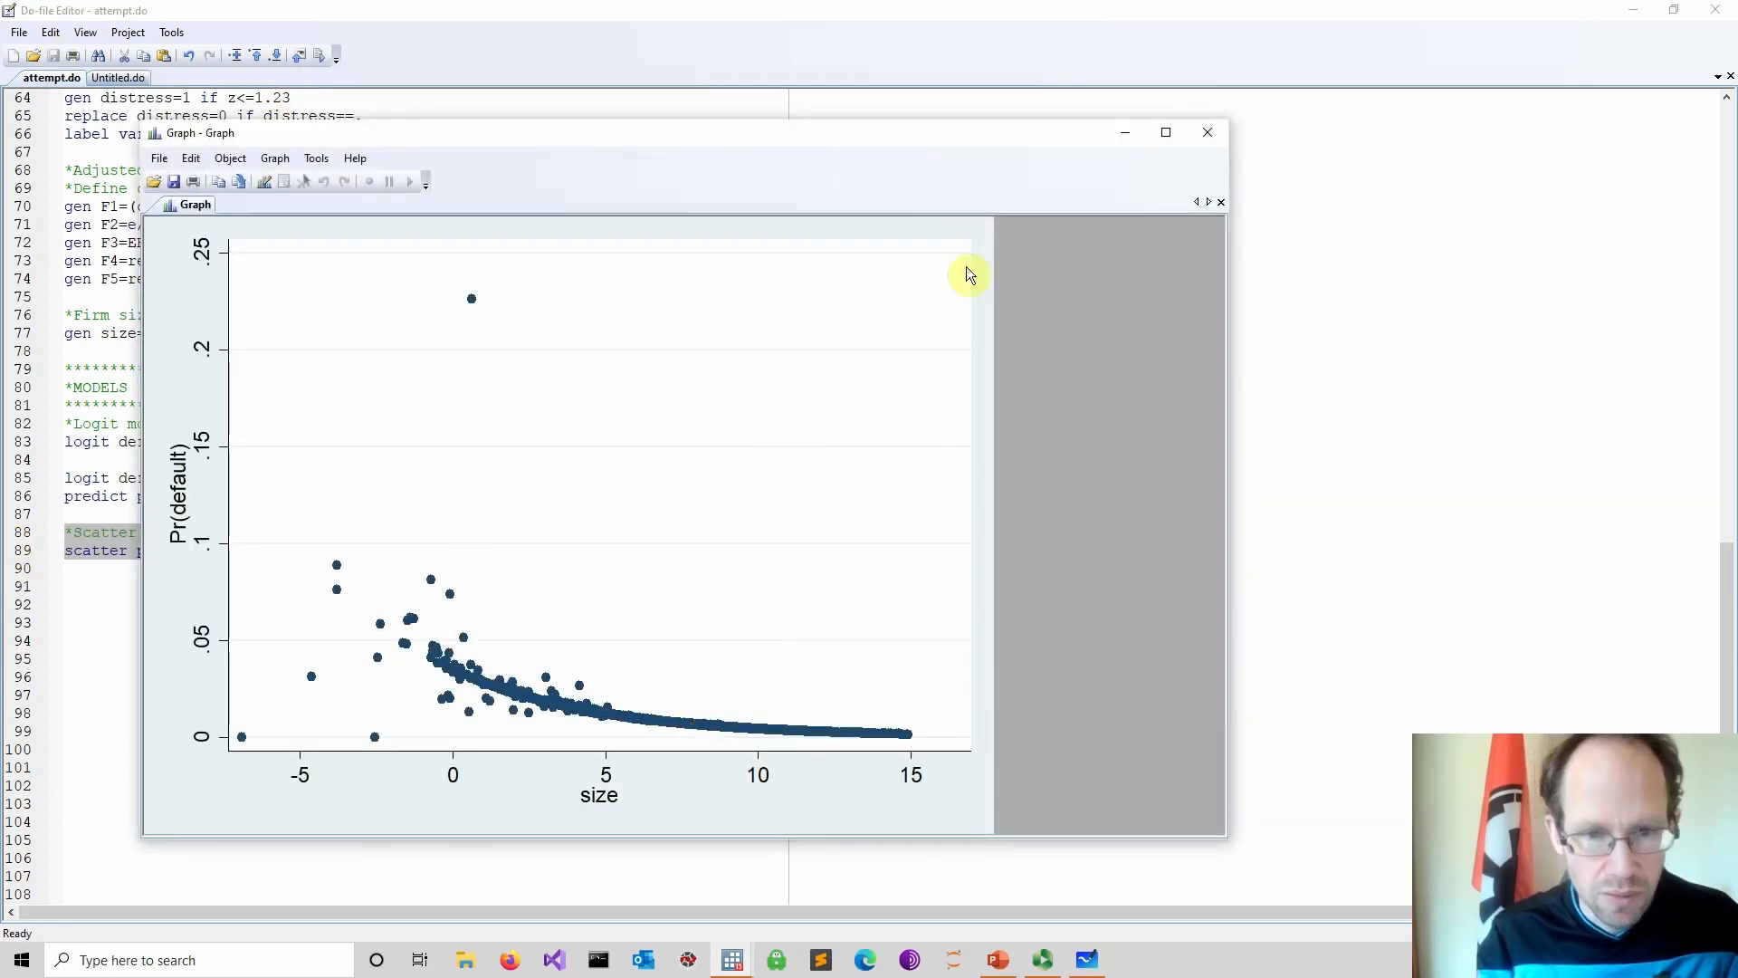
Inspect the scatter plot of predicted default probability against size, then close the graph window
drag(899, 139, 1136, 146)
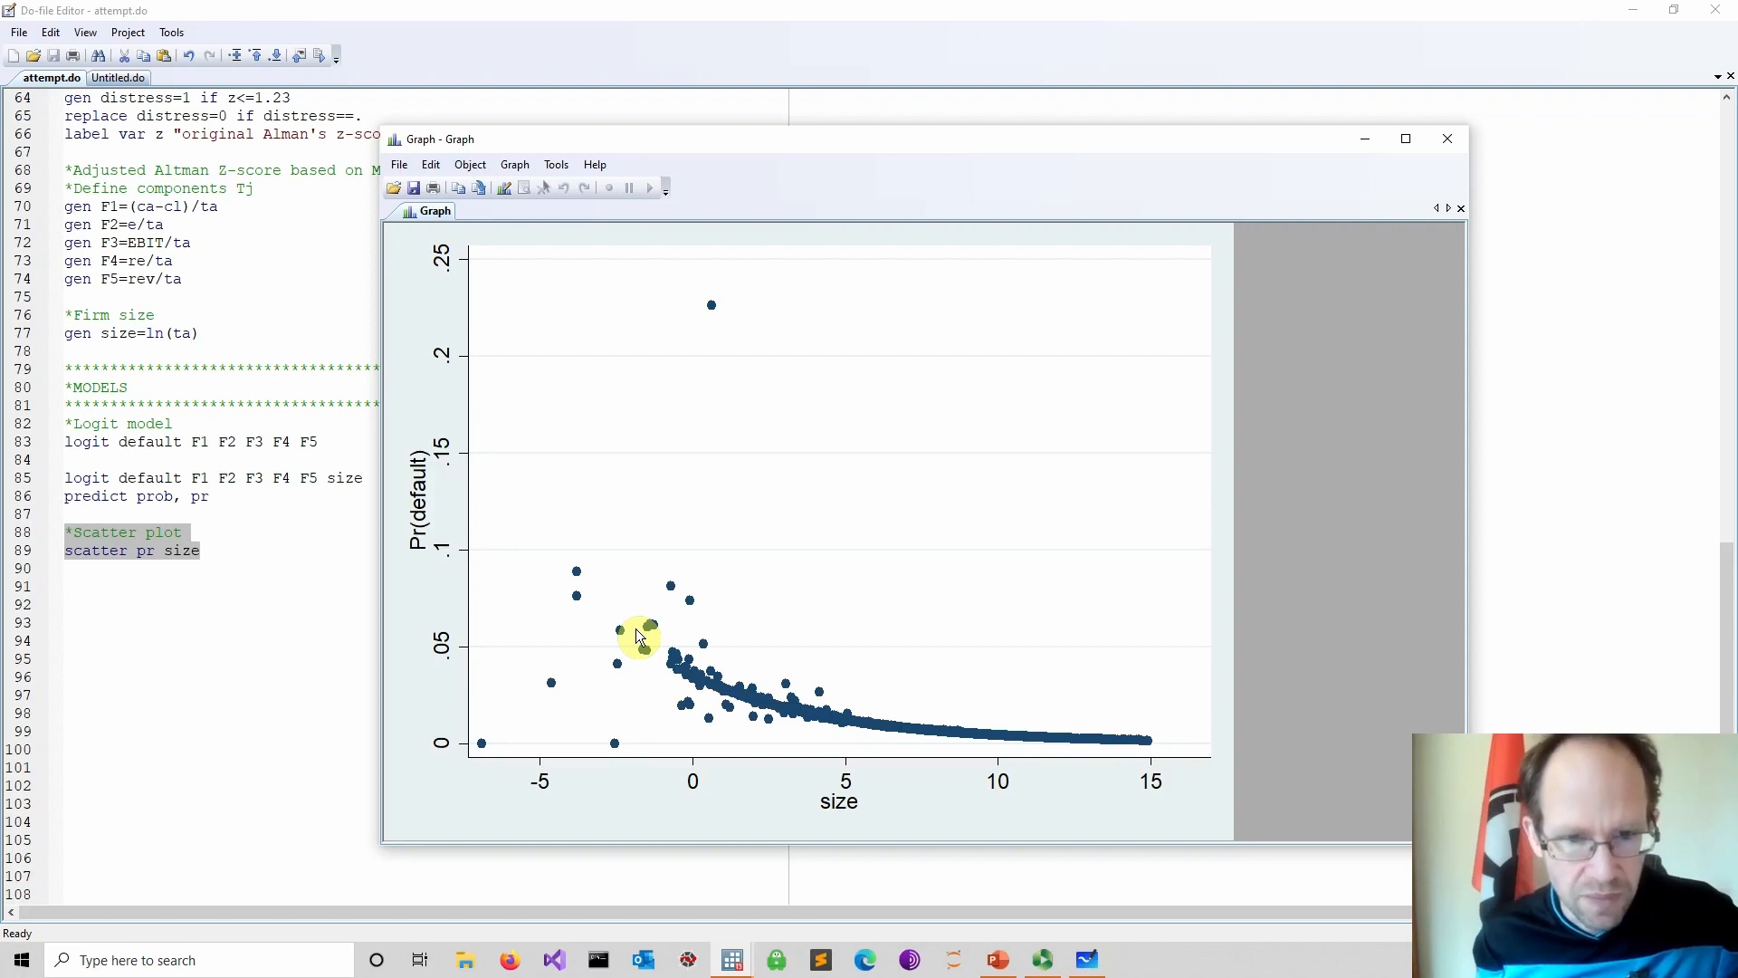
drag(814, 145, 950, 170)
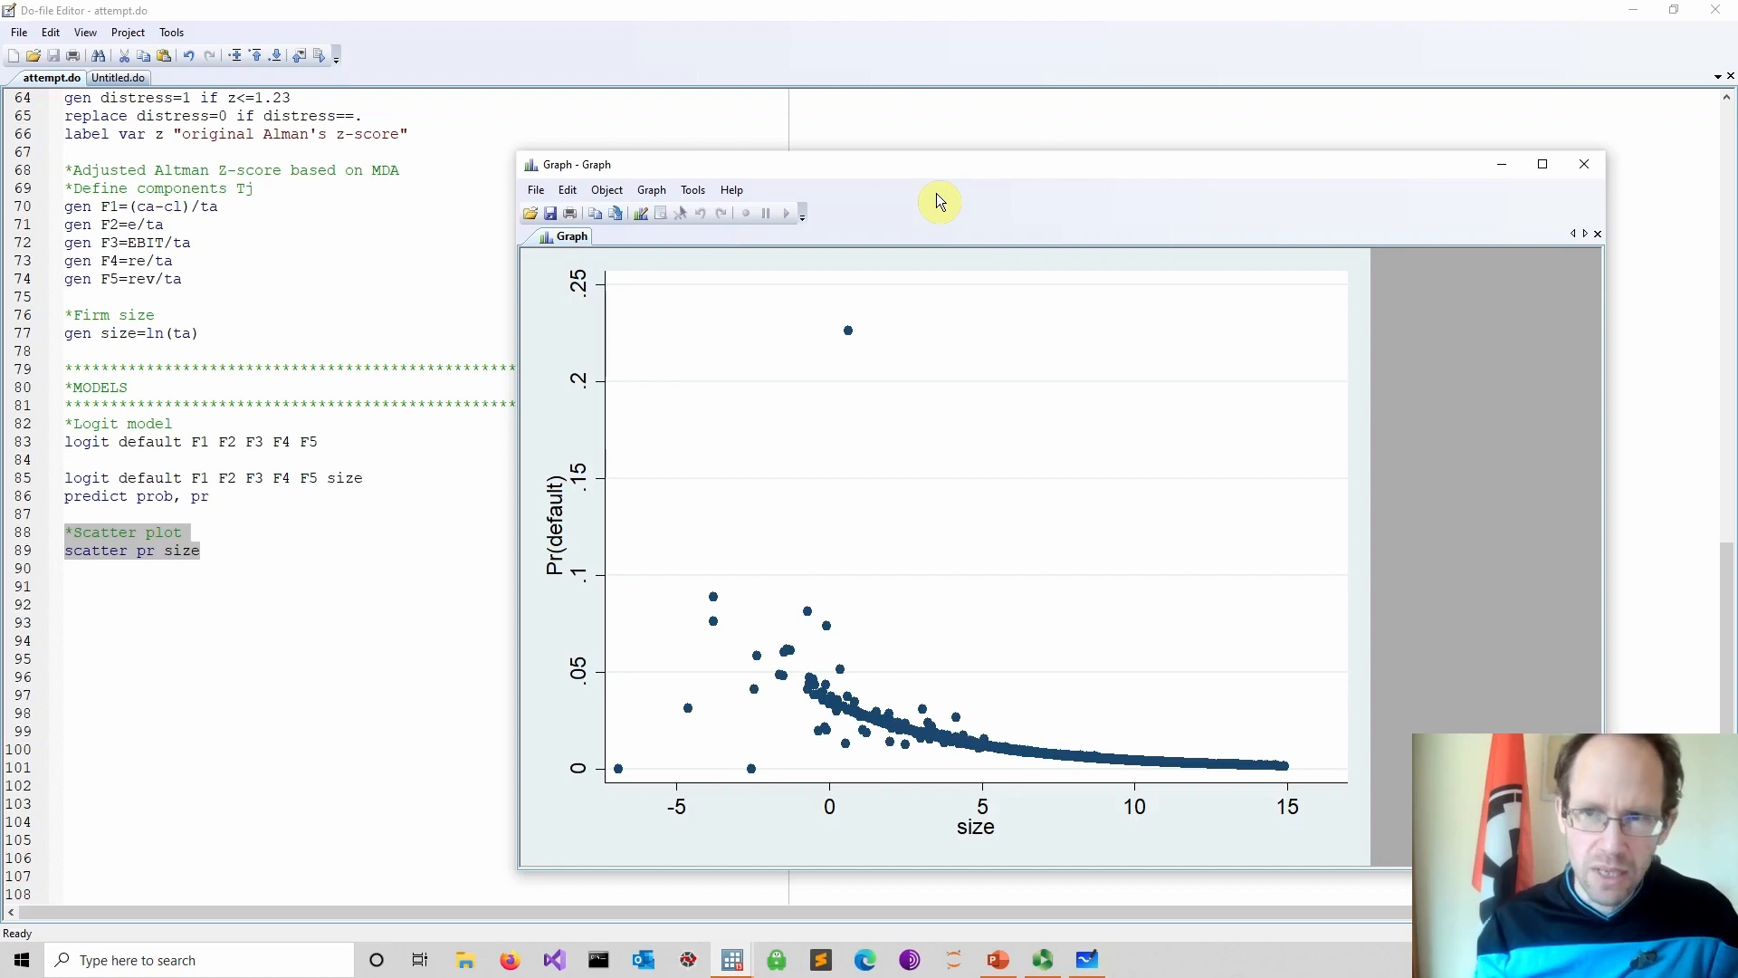
click(1585, 164)
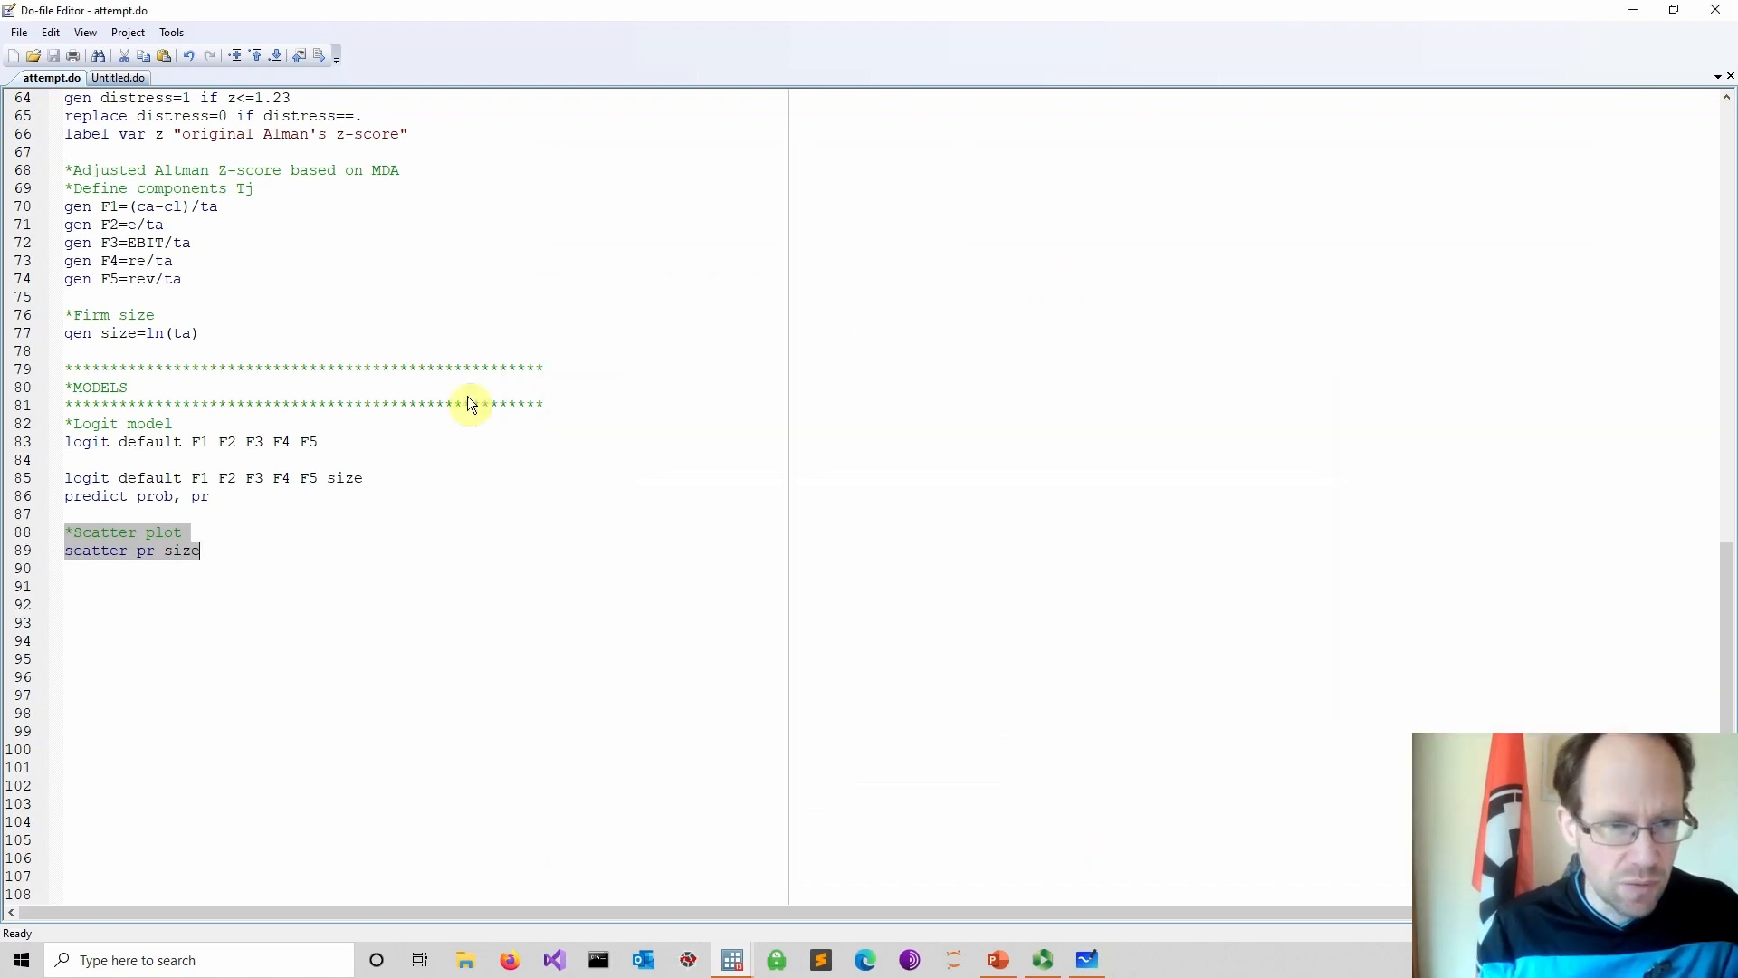
Add a sum default line to the do-file, run it and review the summary statistics
click(126, 625)
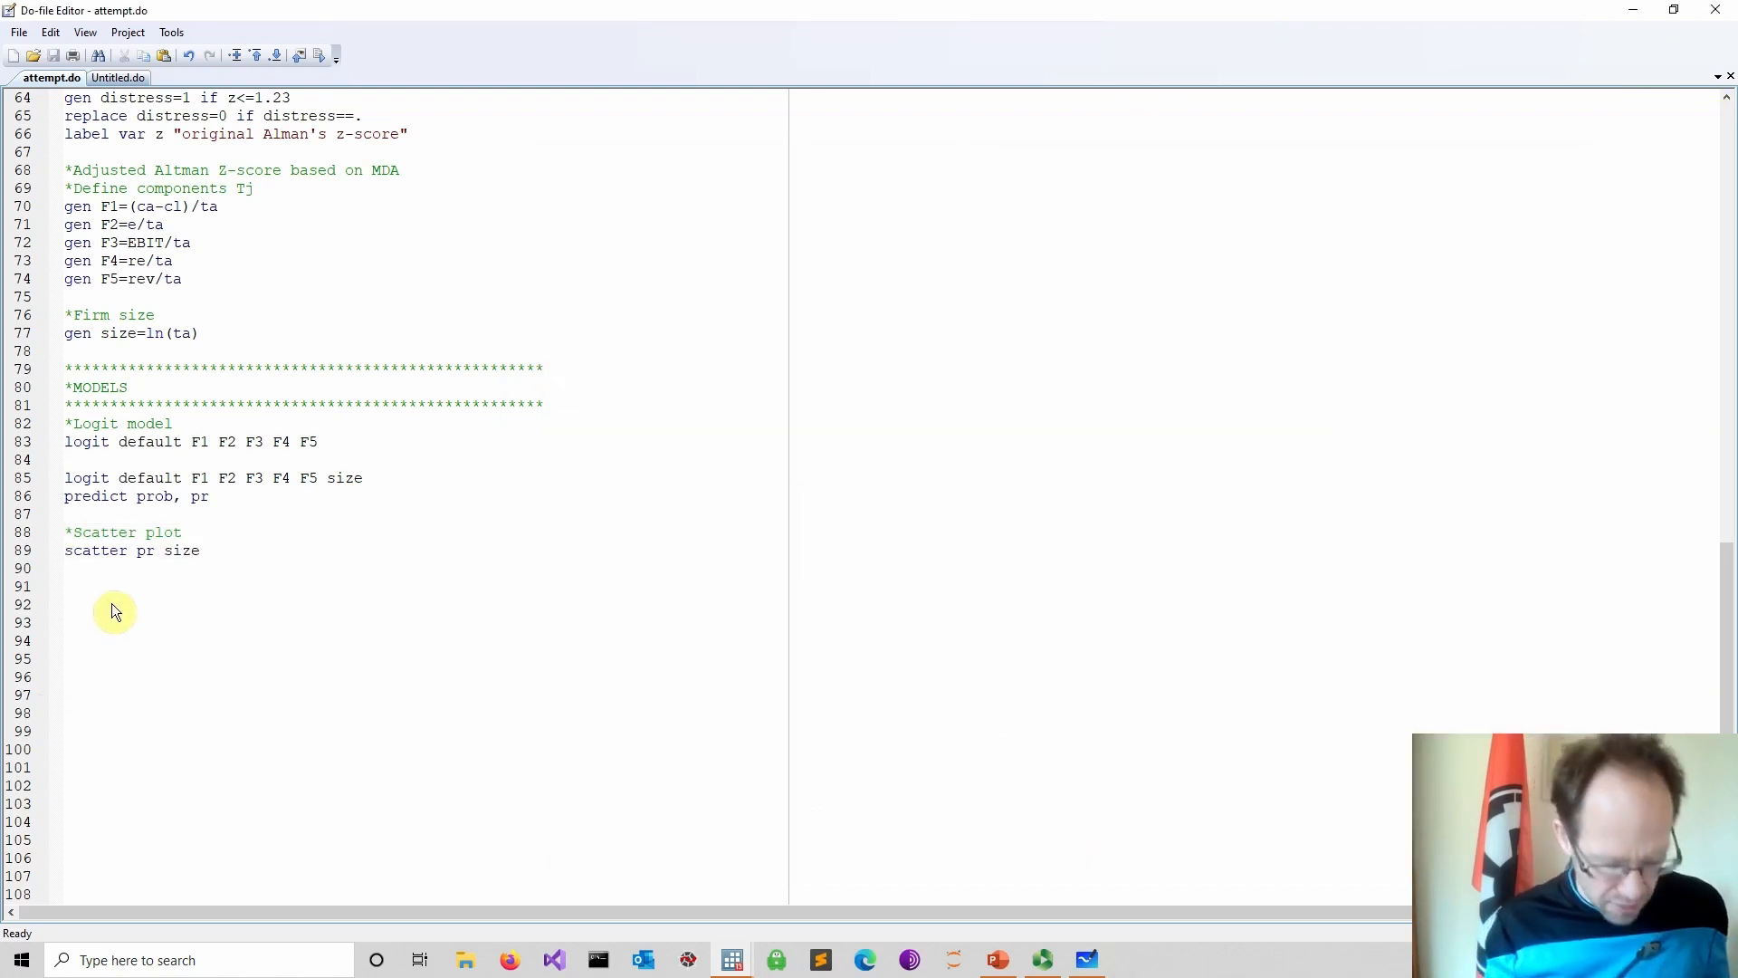
text(sum)
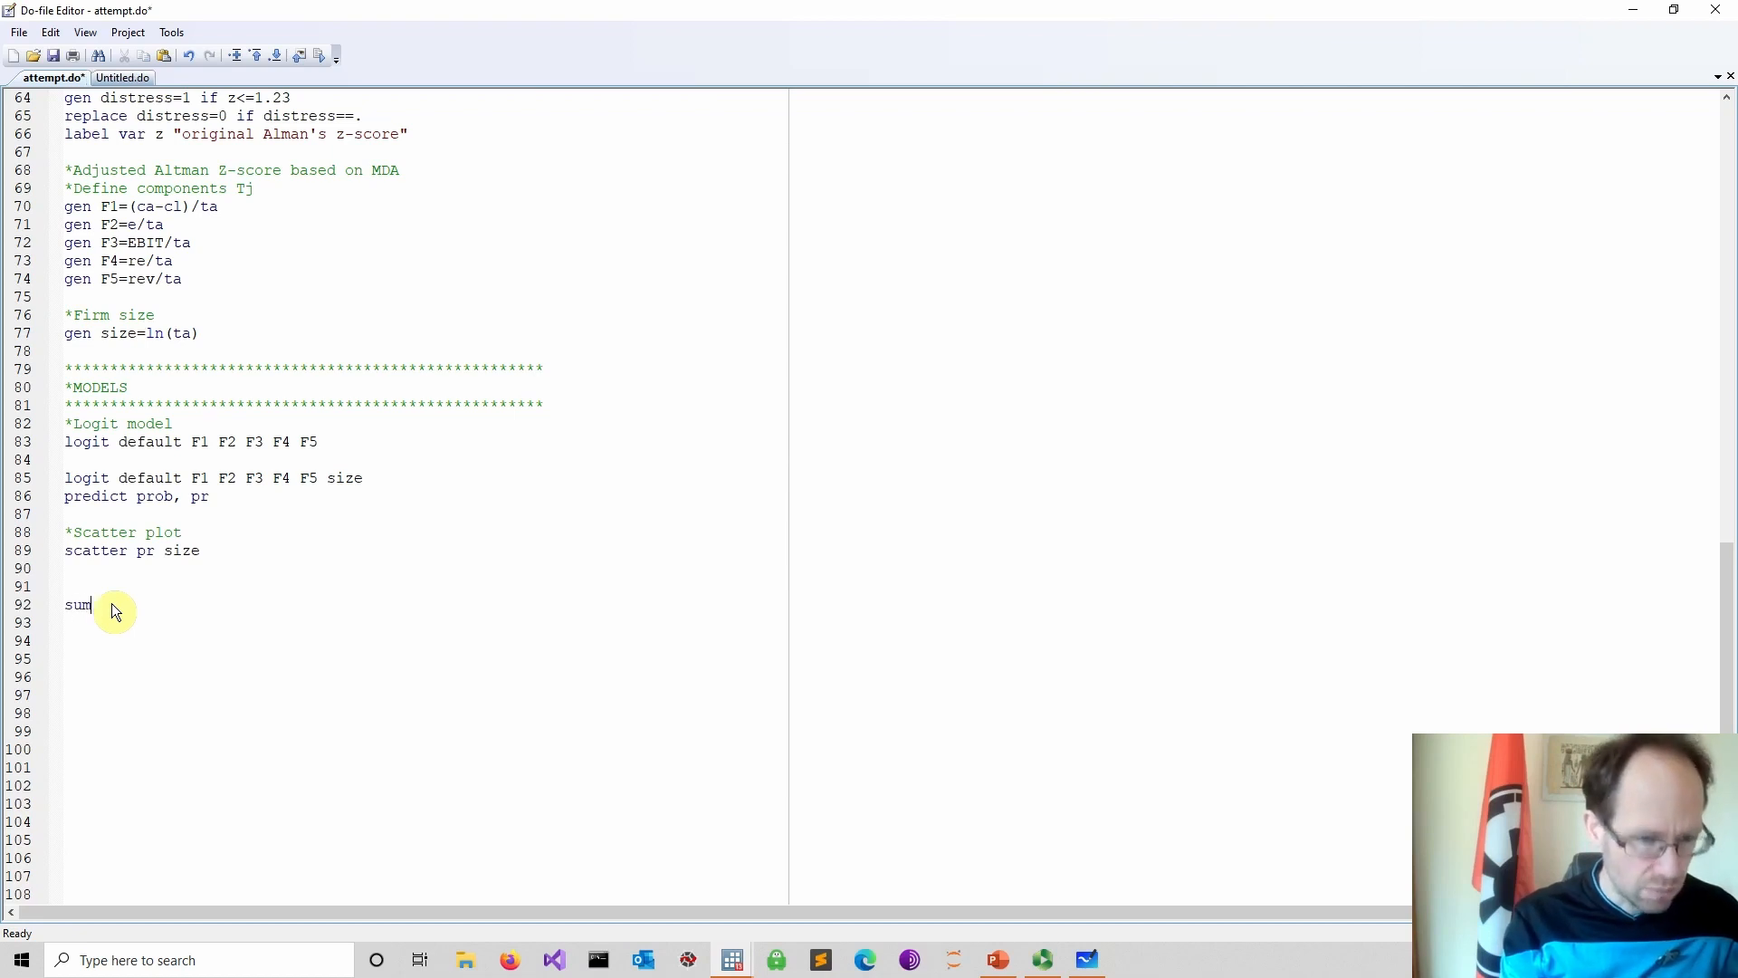
text( default)
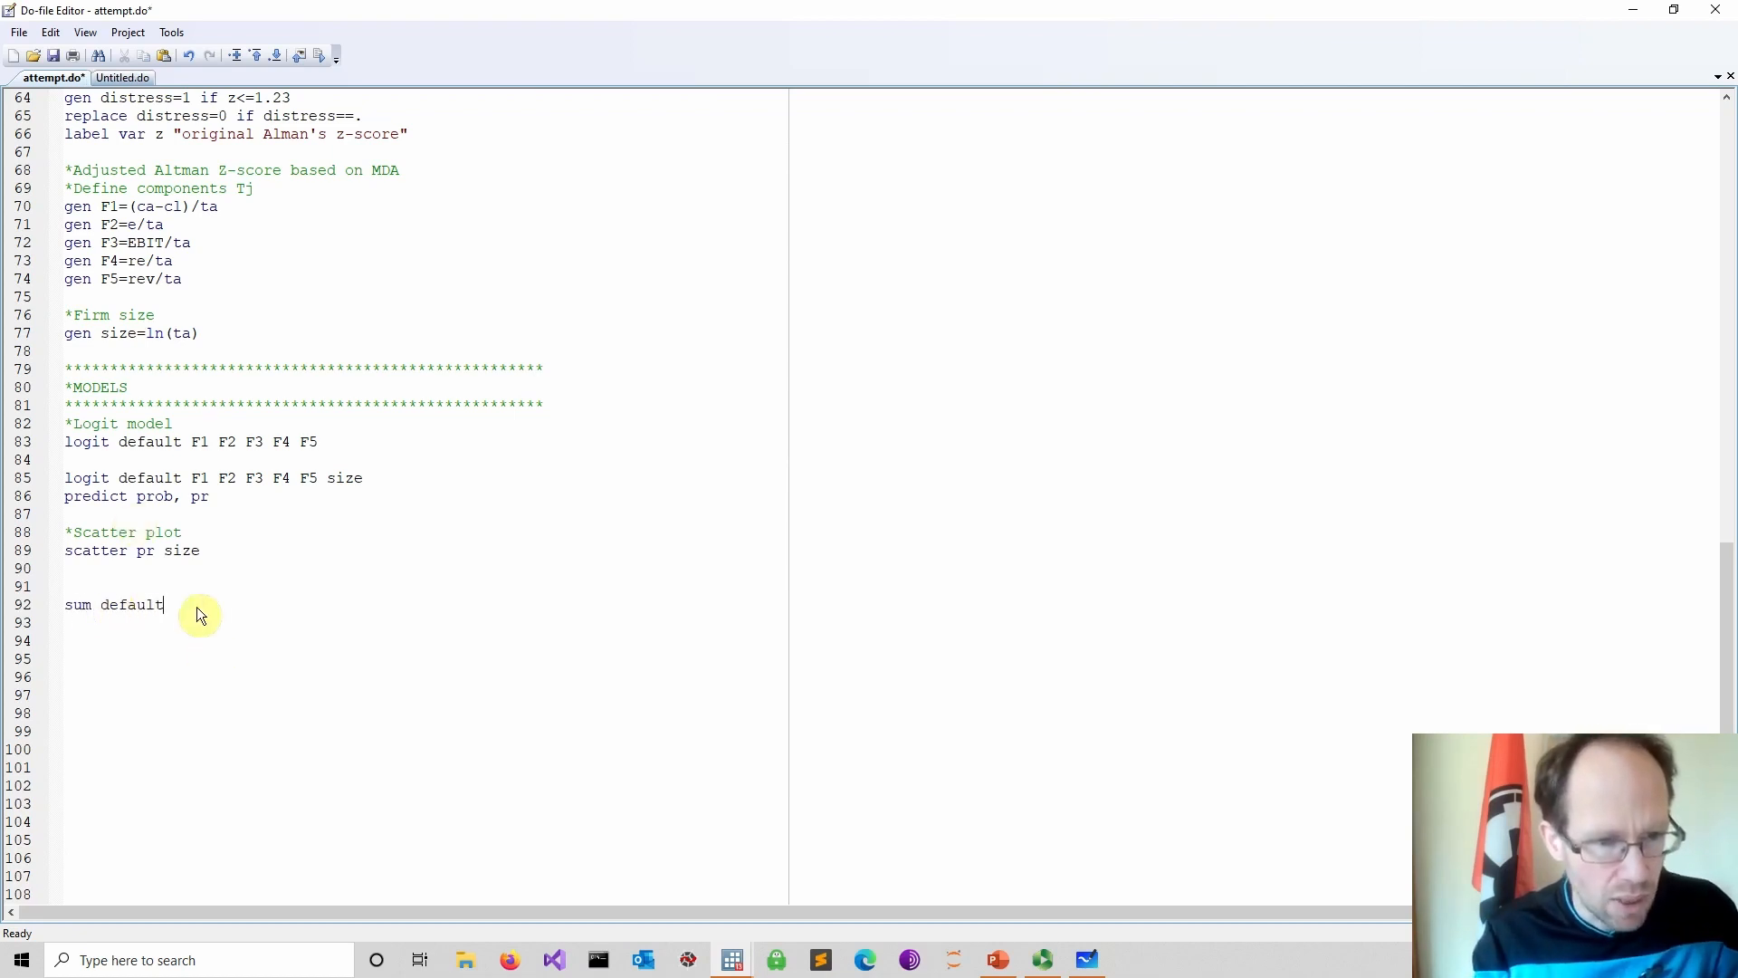
drag(198, 608, 13, 606)
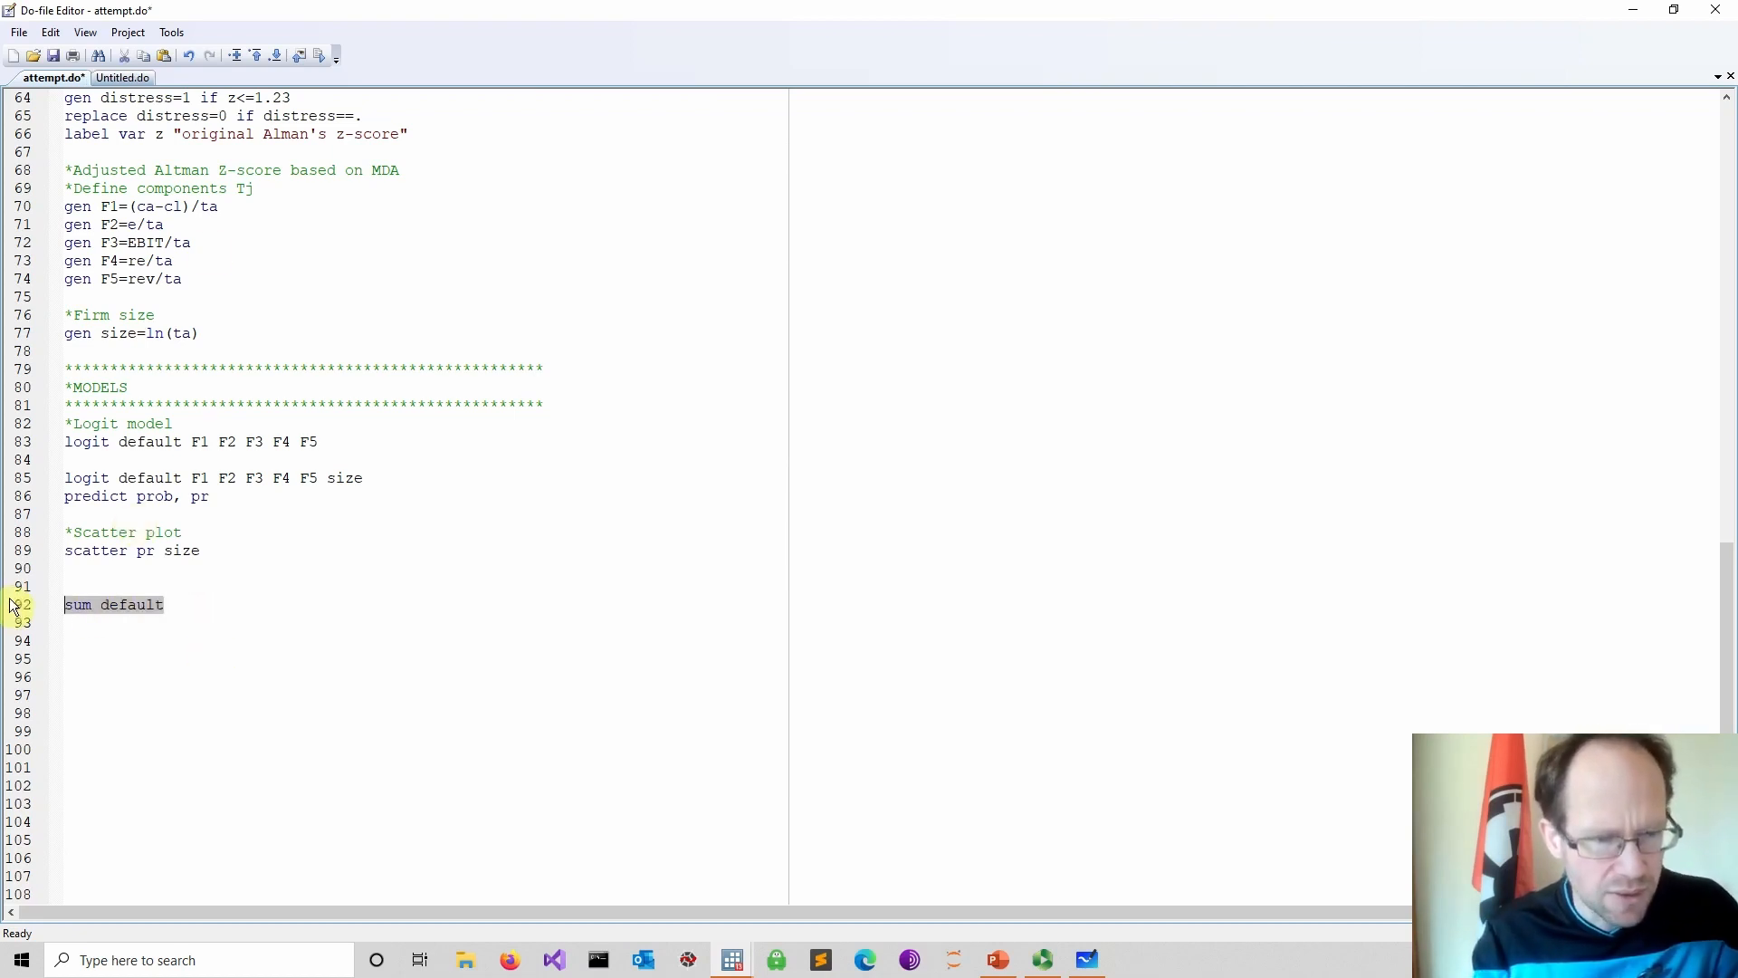
click(321, 58)
mouse_move(730, 951)
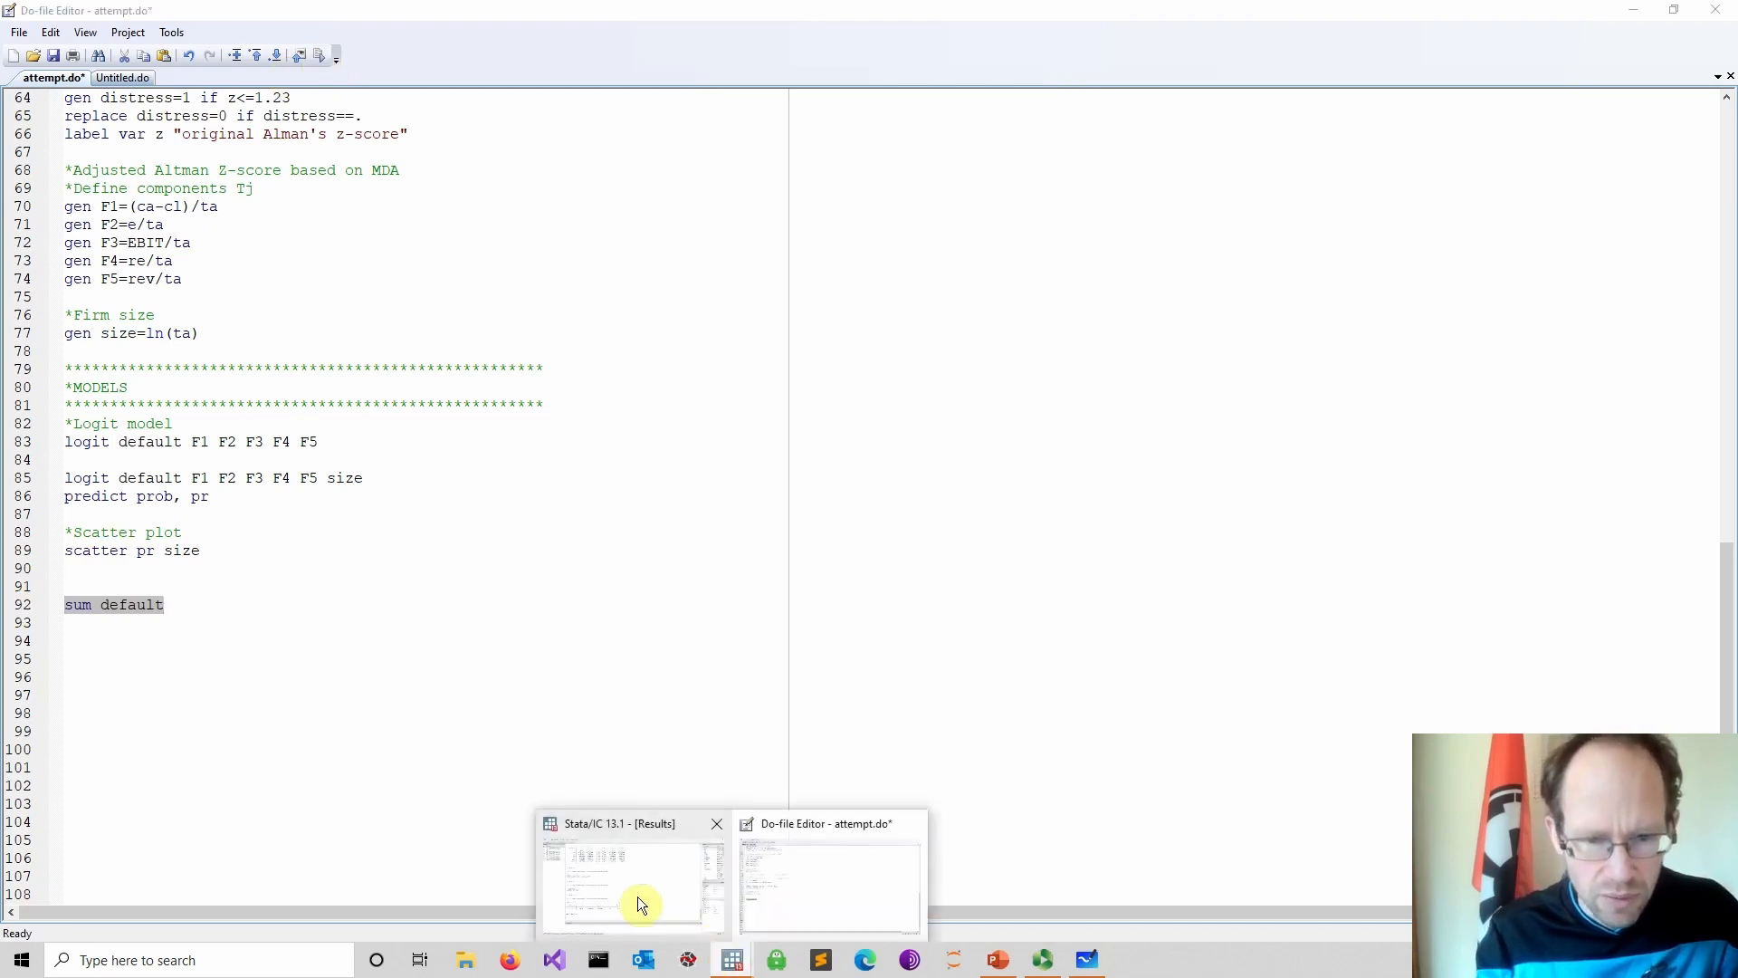
click(636, 897)
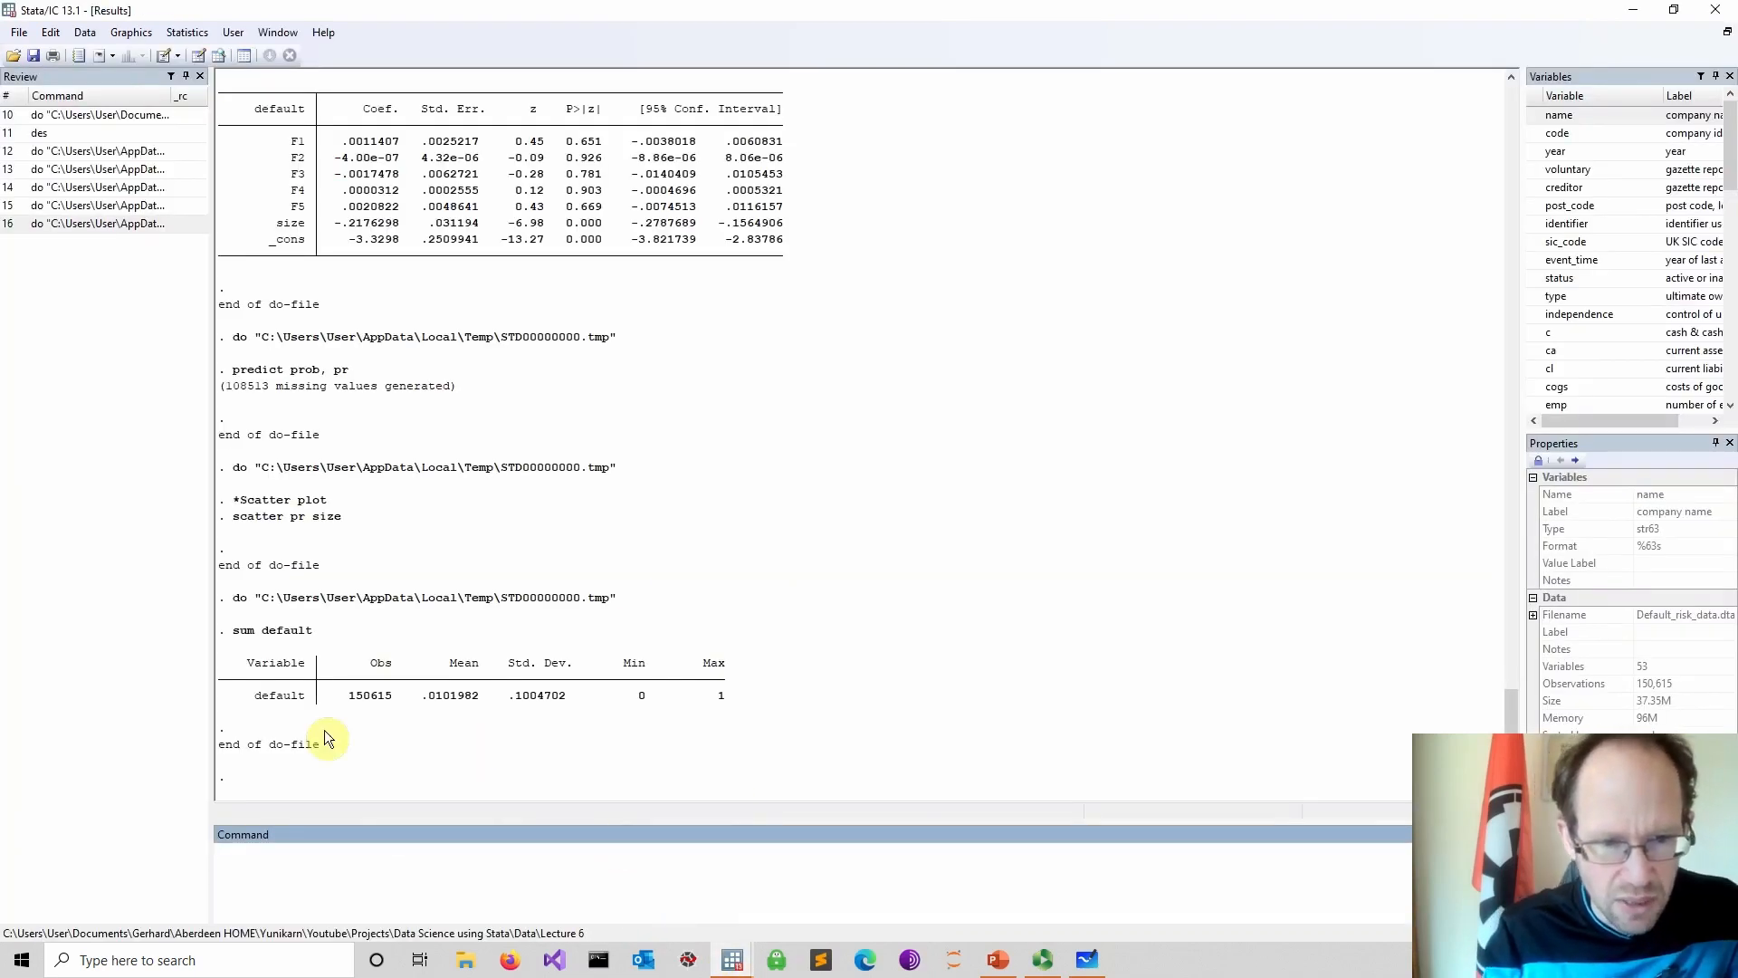
drag(227, 698, 775, 703)
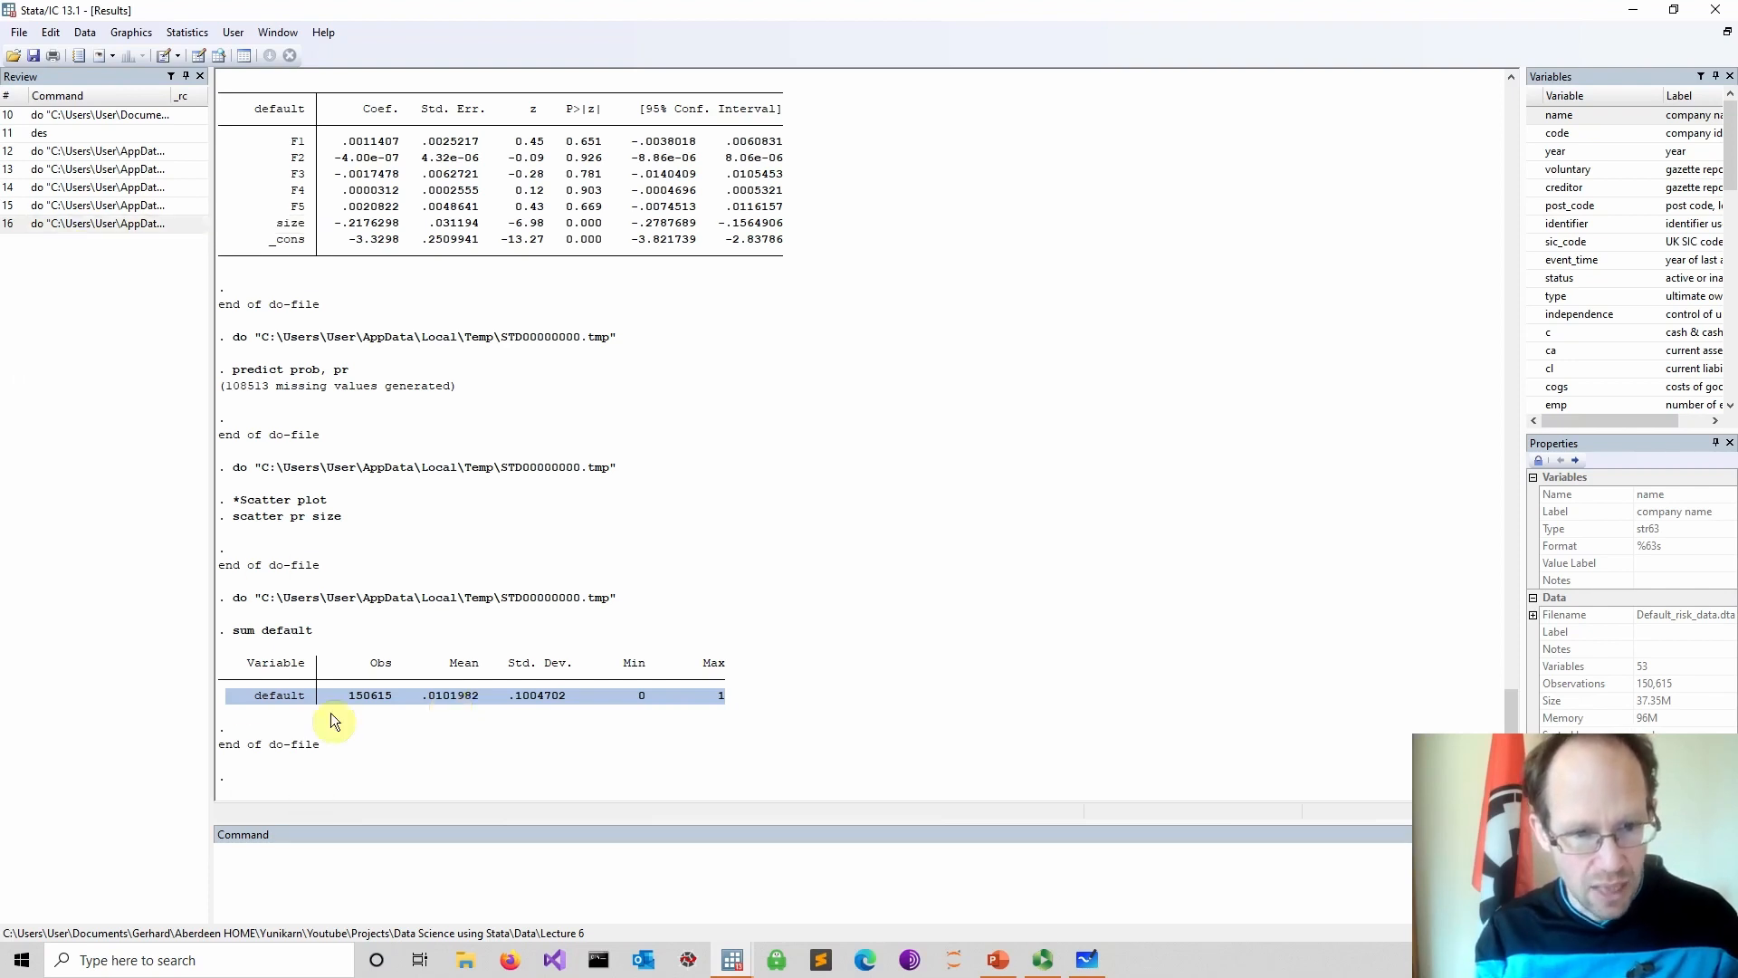
Extend the summary line to sum default pr, save the do-file and run it
click(652, 905)
click(730, 963)
click(790, 896)
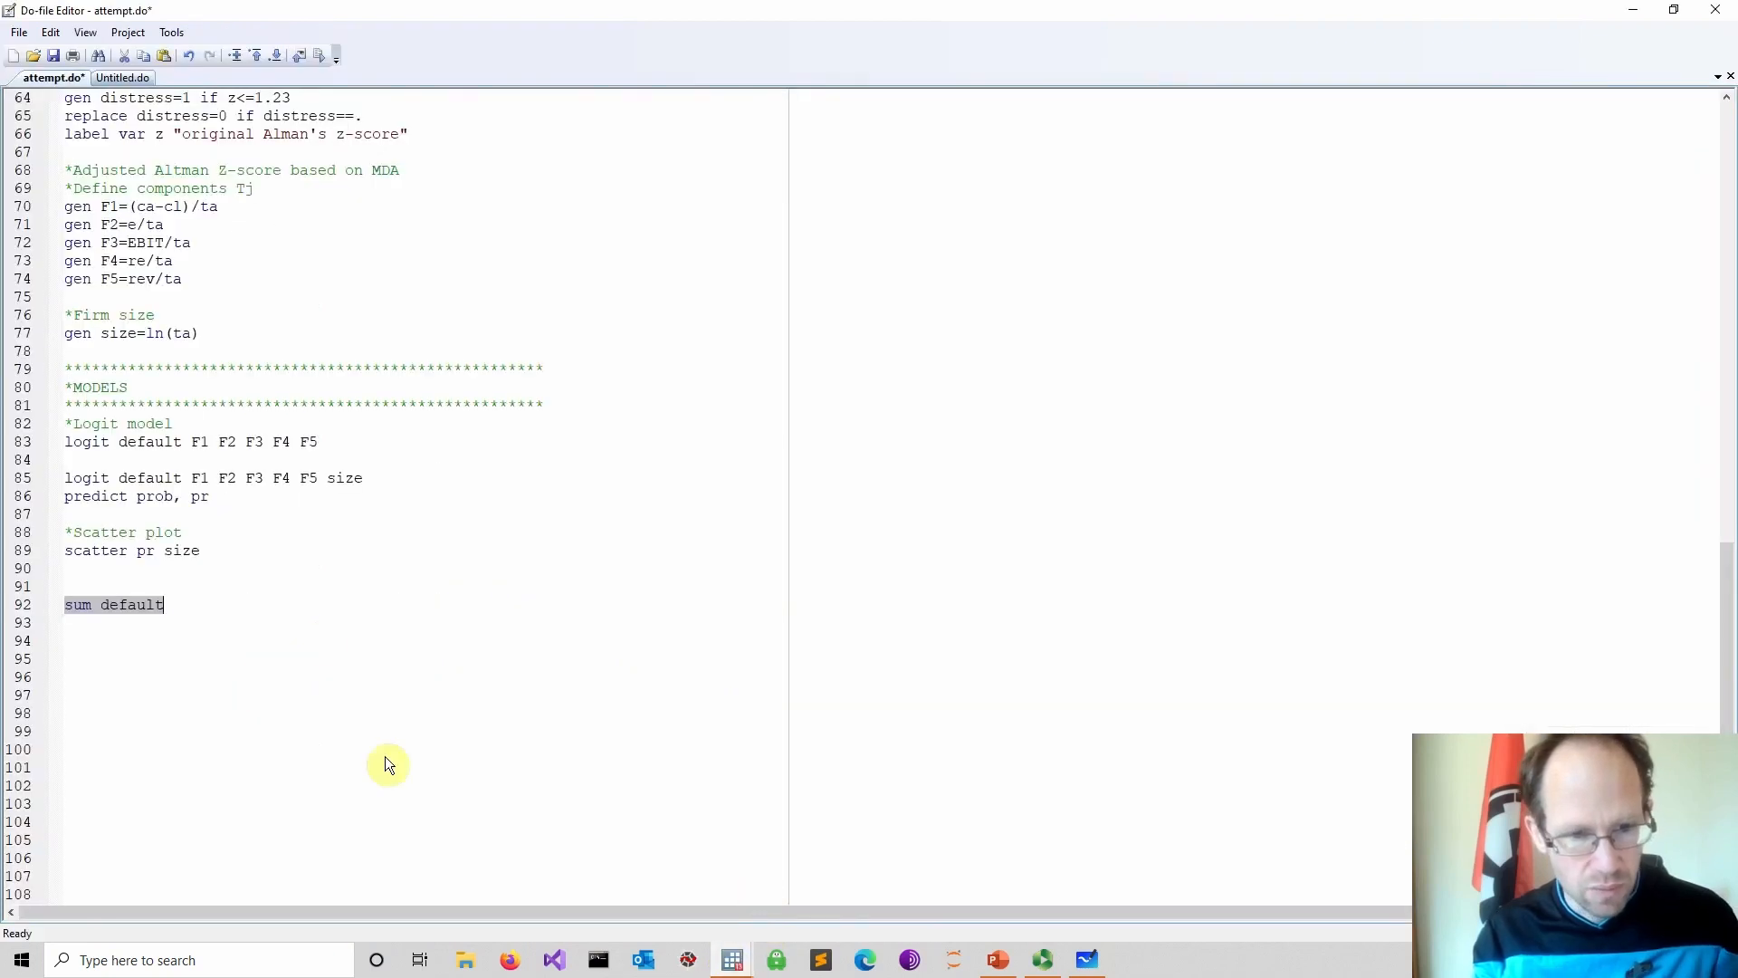
click(224, 606)
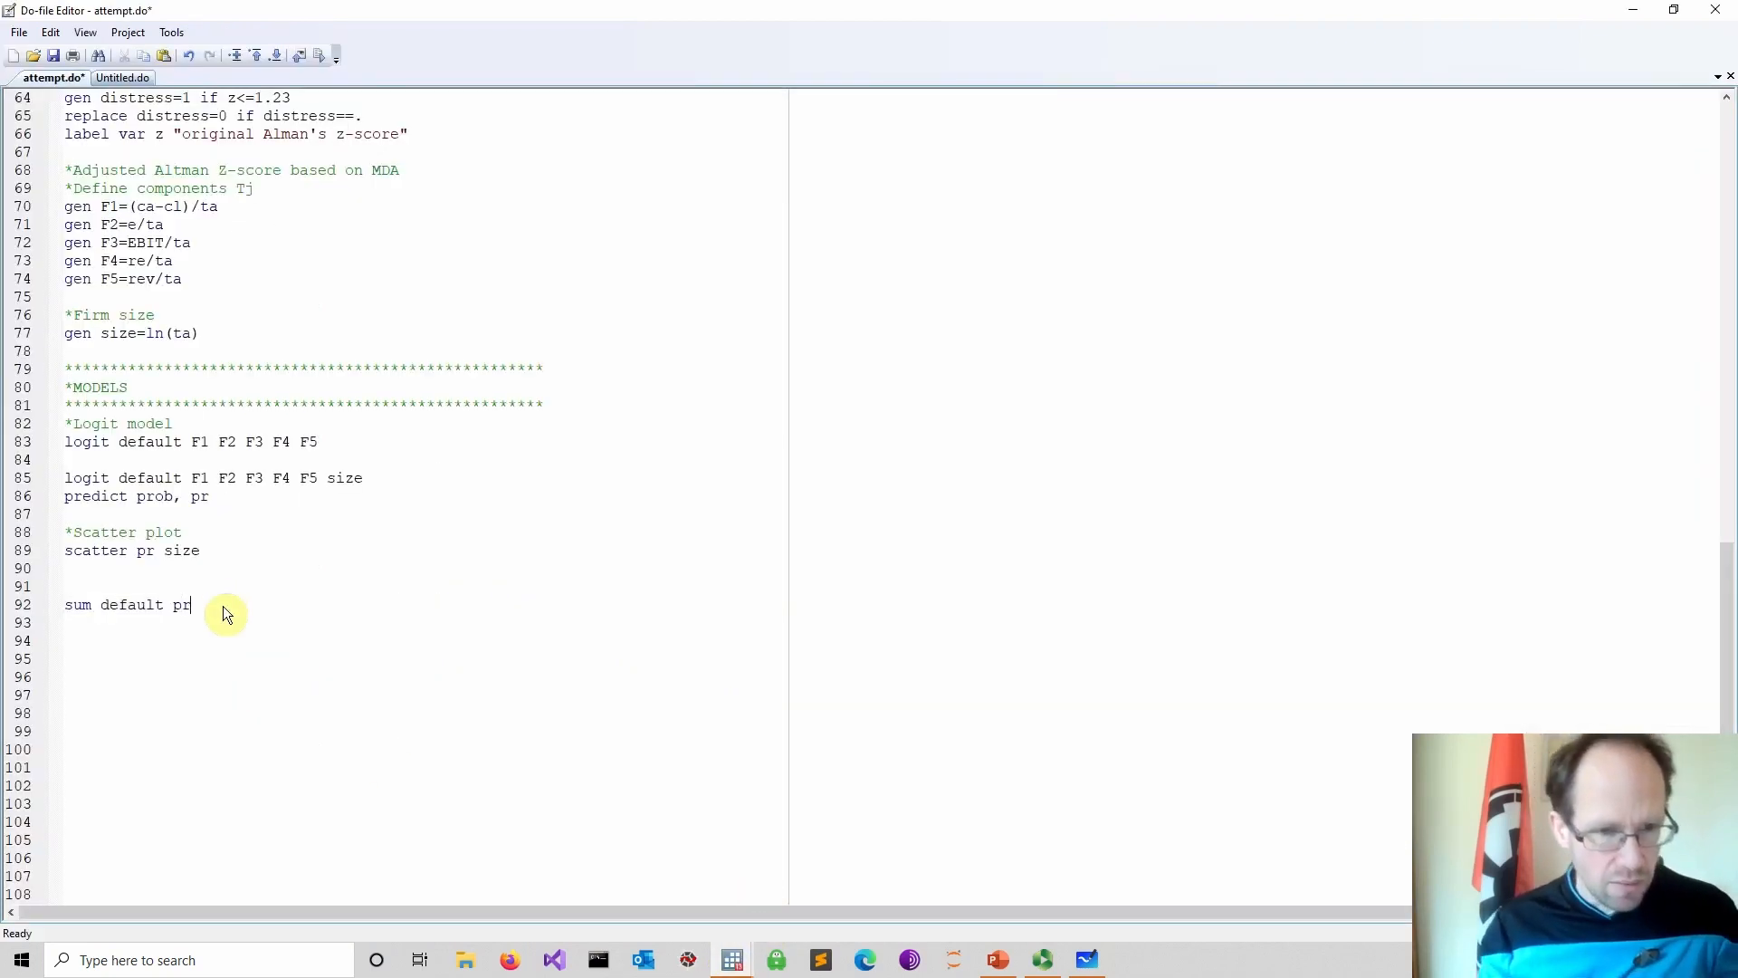
drag(222, 606, 53, 600)
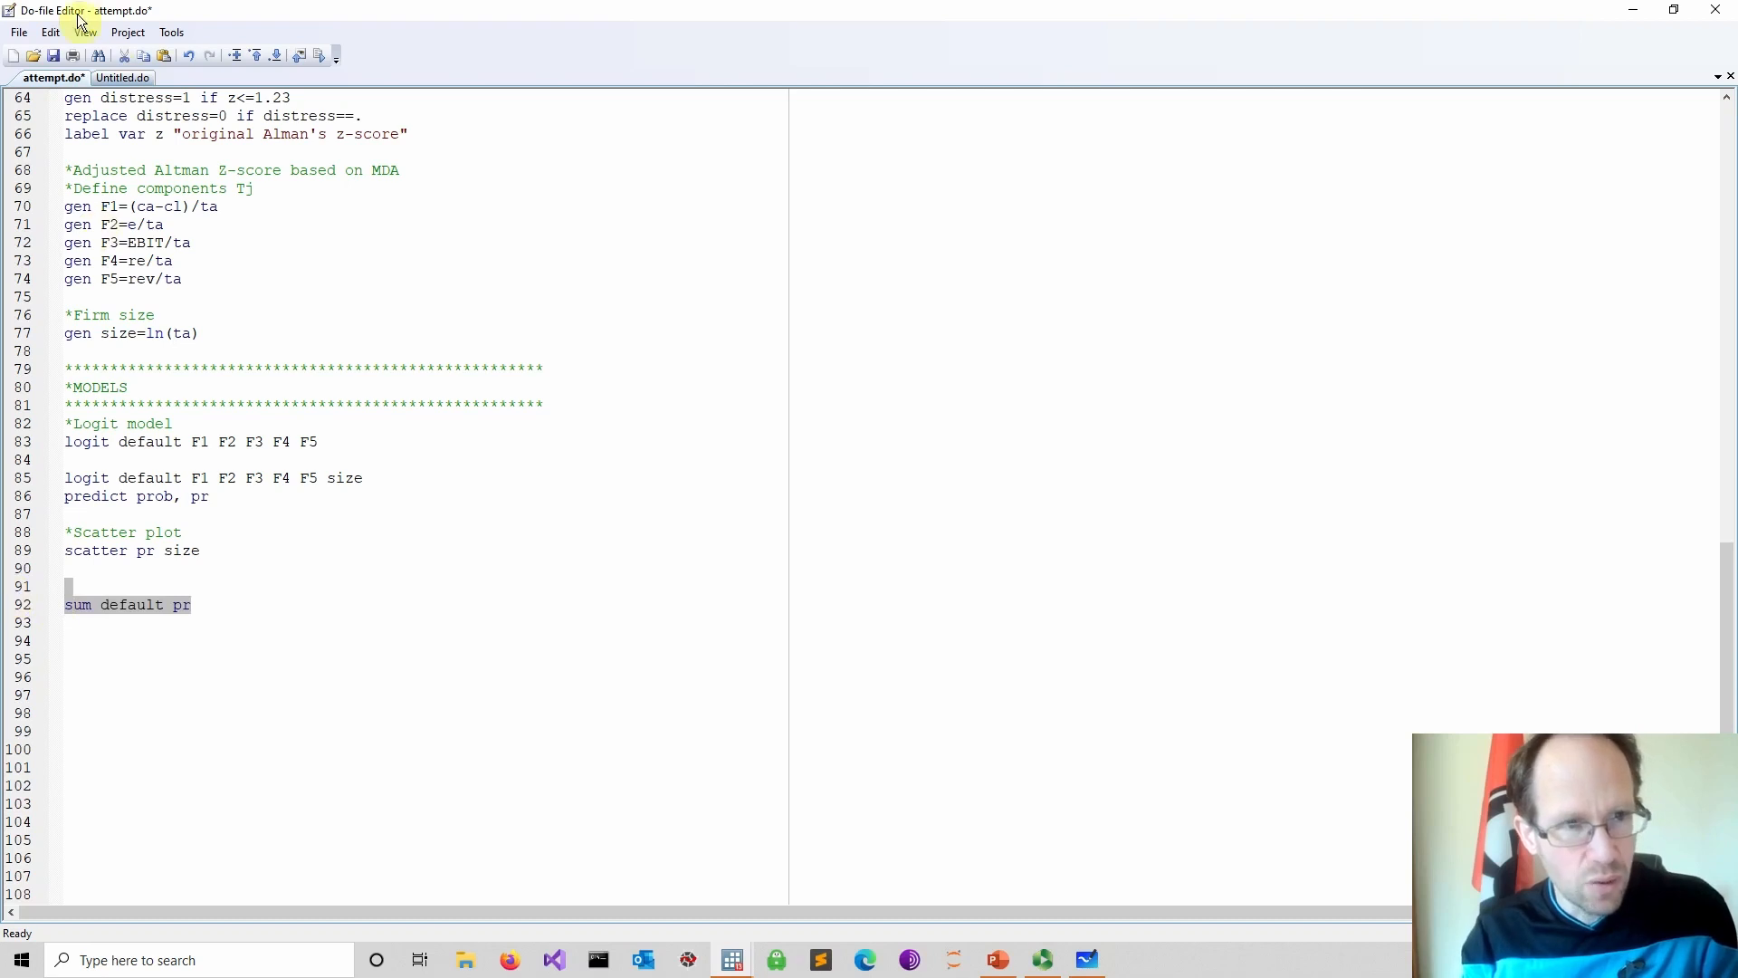
click(53, 55)
click(324, 61)
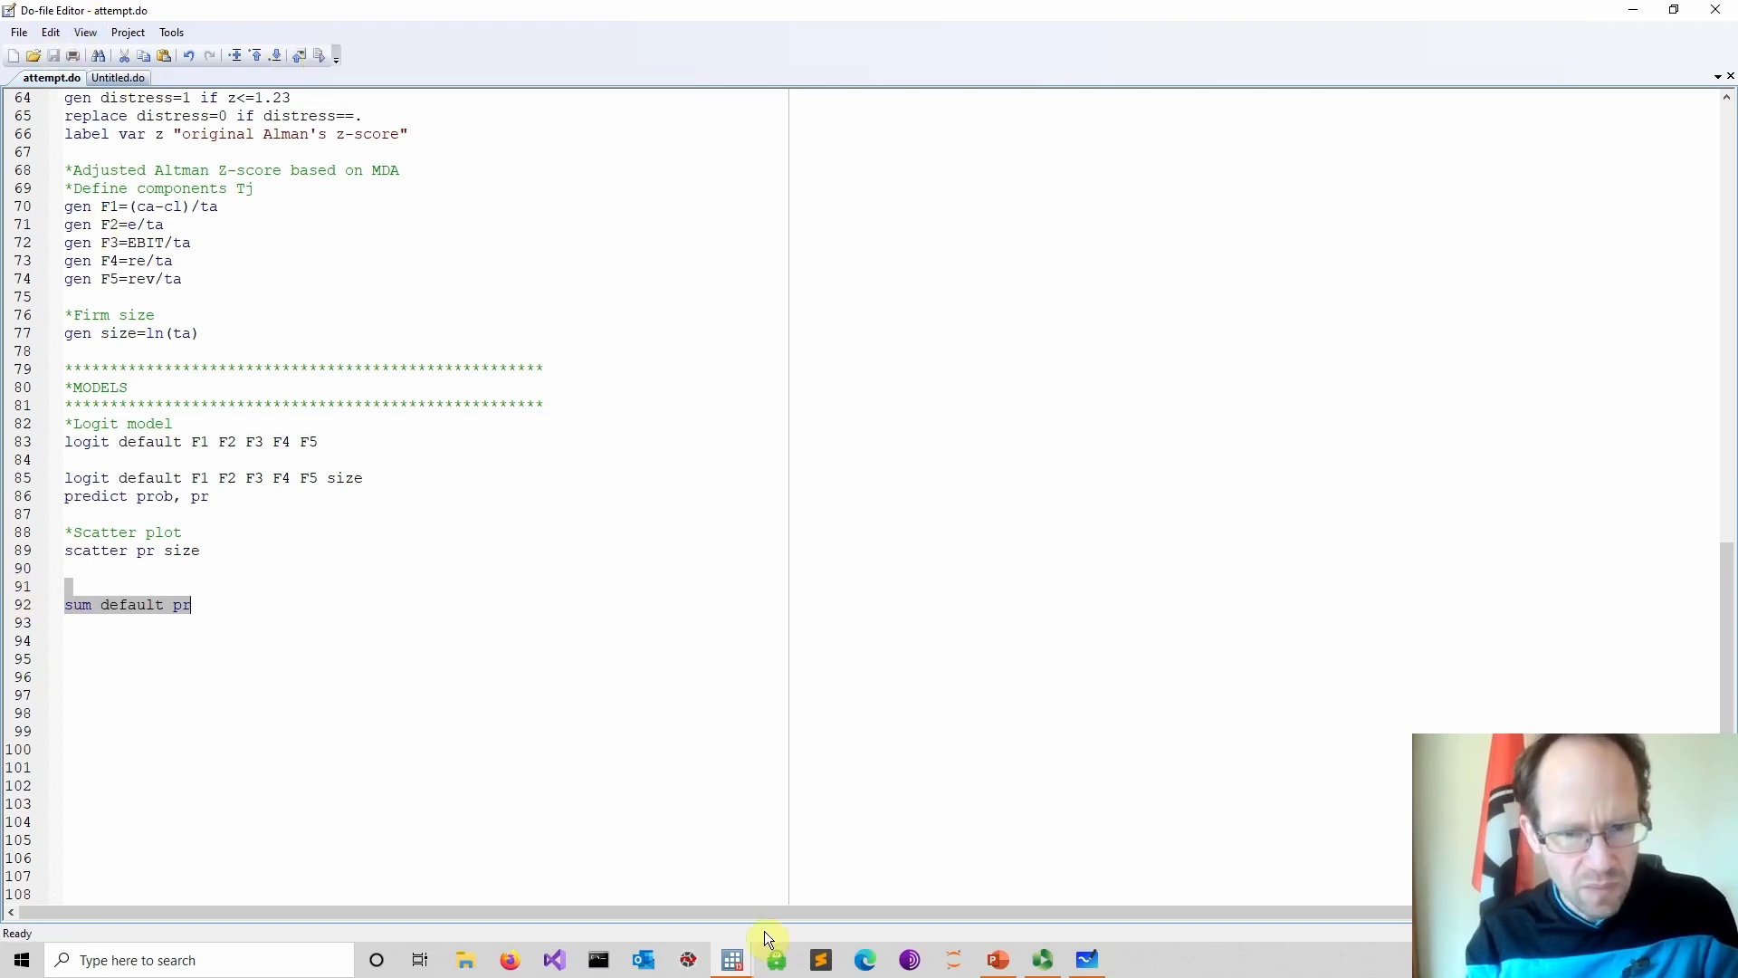
Review the summary statistics of default and the predicted probability in the results window
mouse_move(733, 958)
click(650, 884)
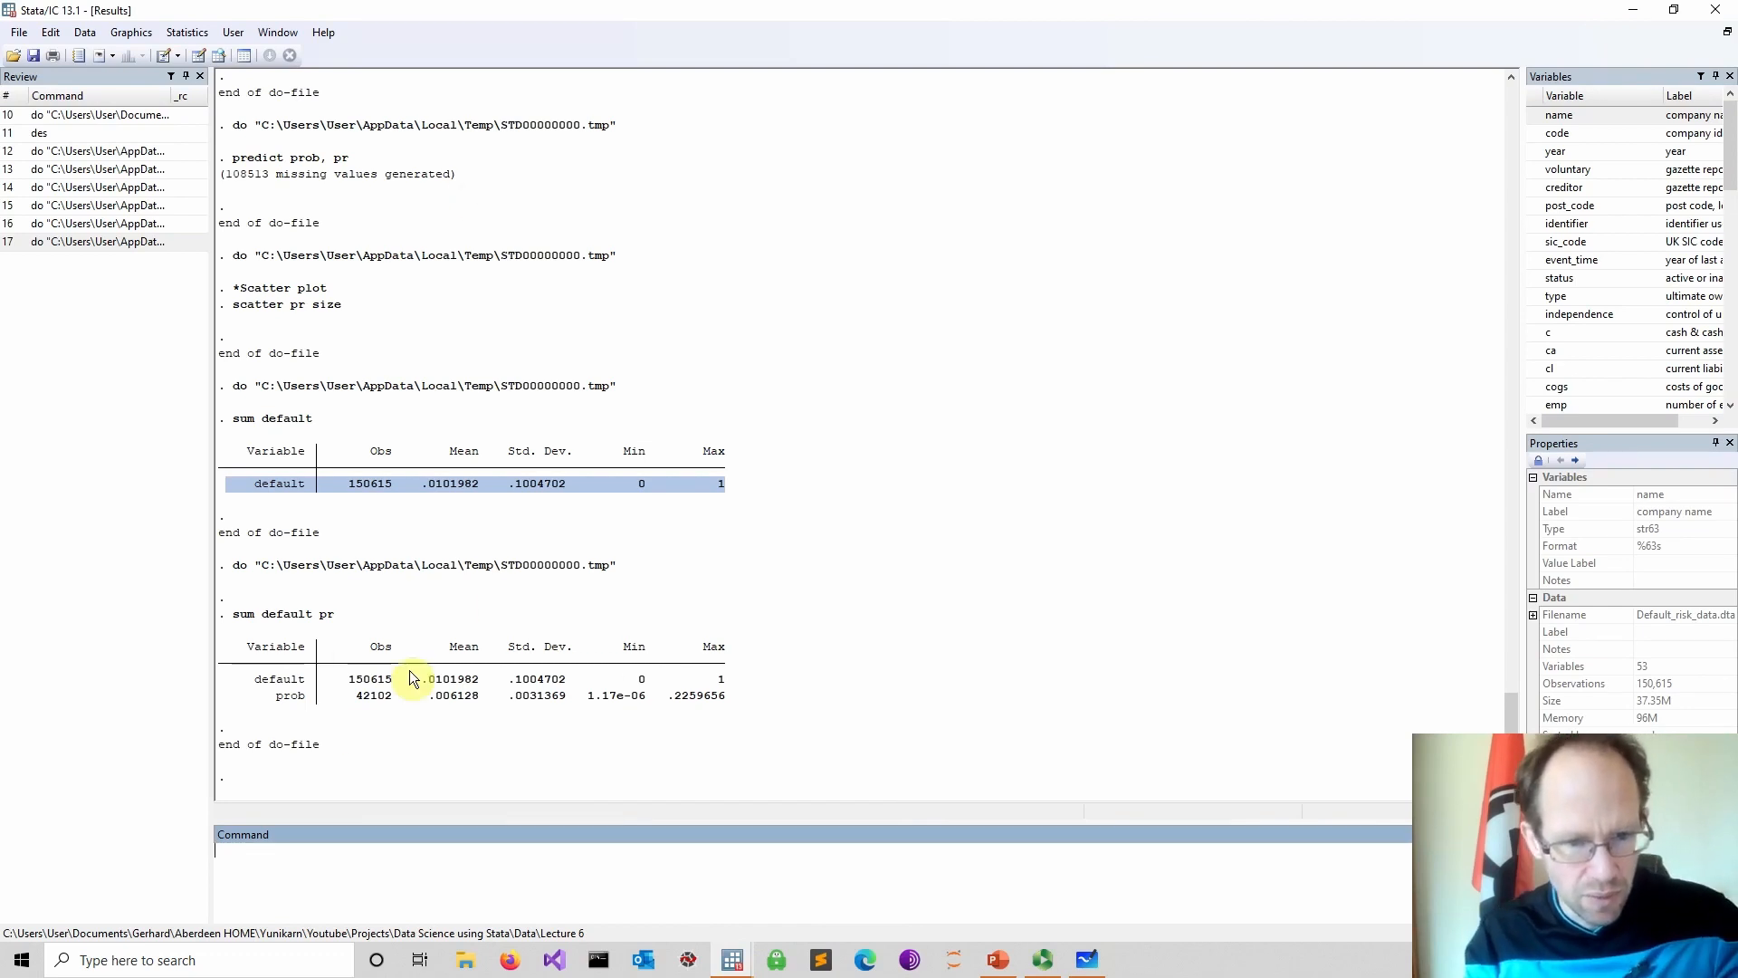
drag(270, 695, 453, 699)
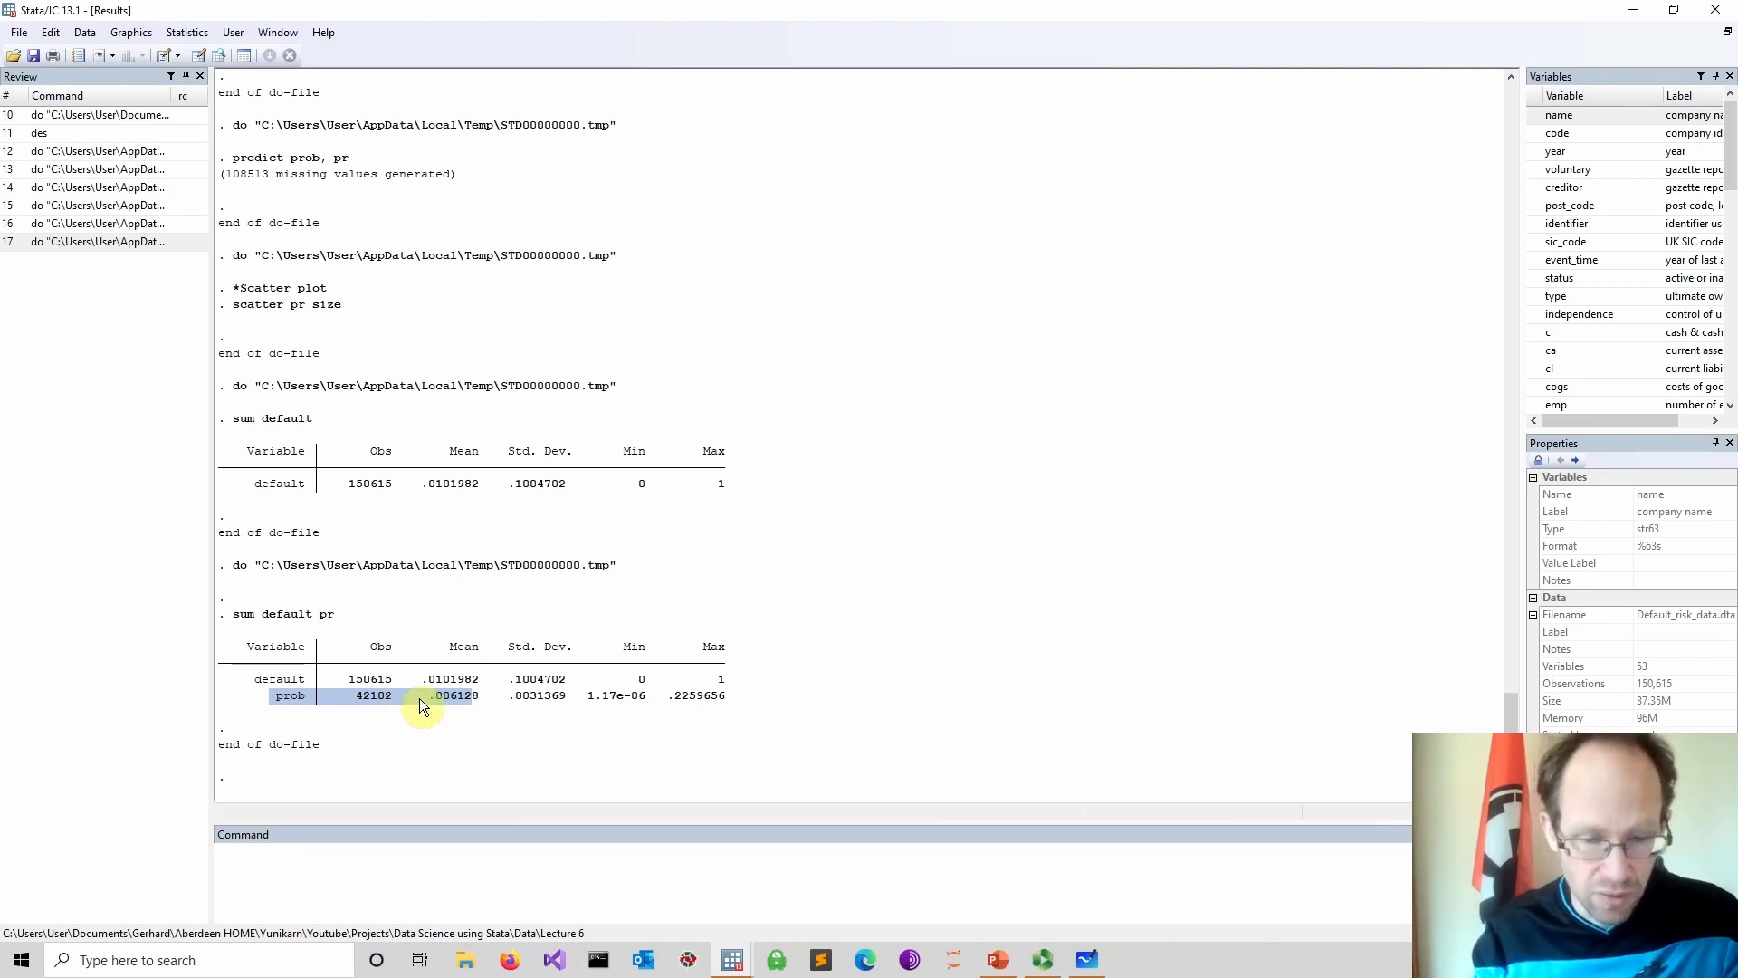
Remove the blank line above the summary command and add a *Postestimation comment below it
mouse_move(732, 959)
click(795, 905)
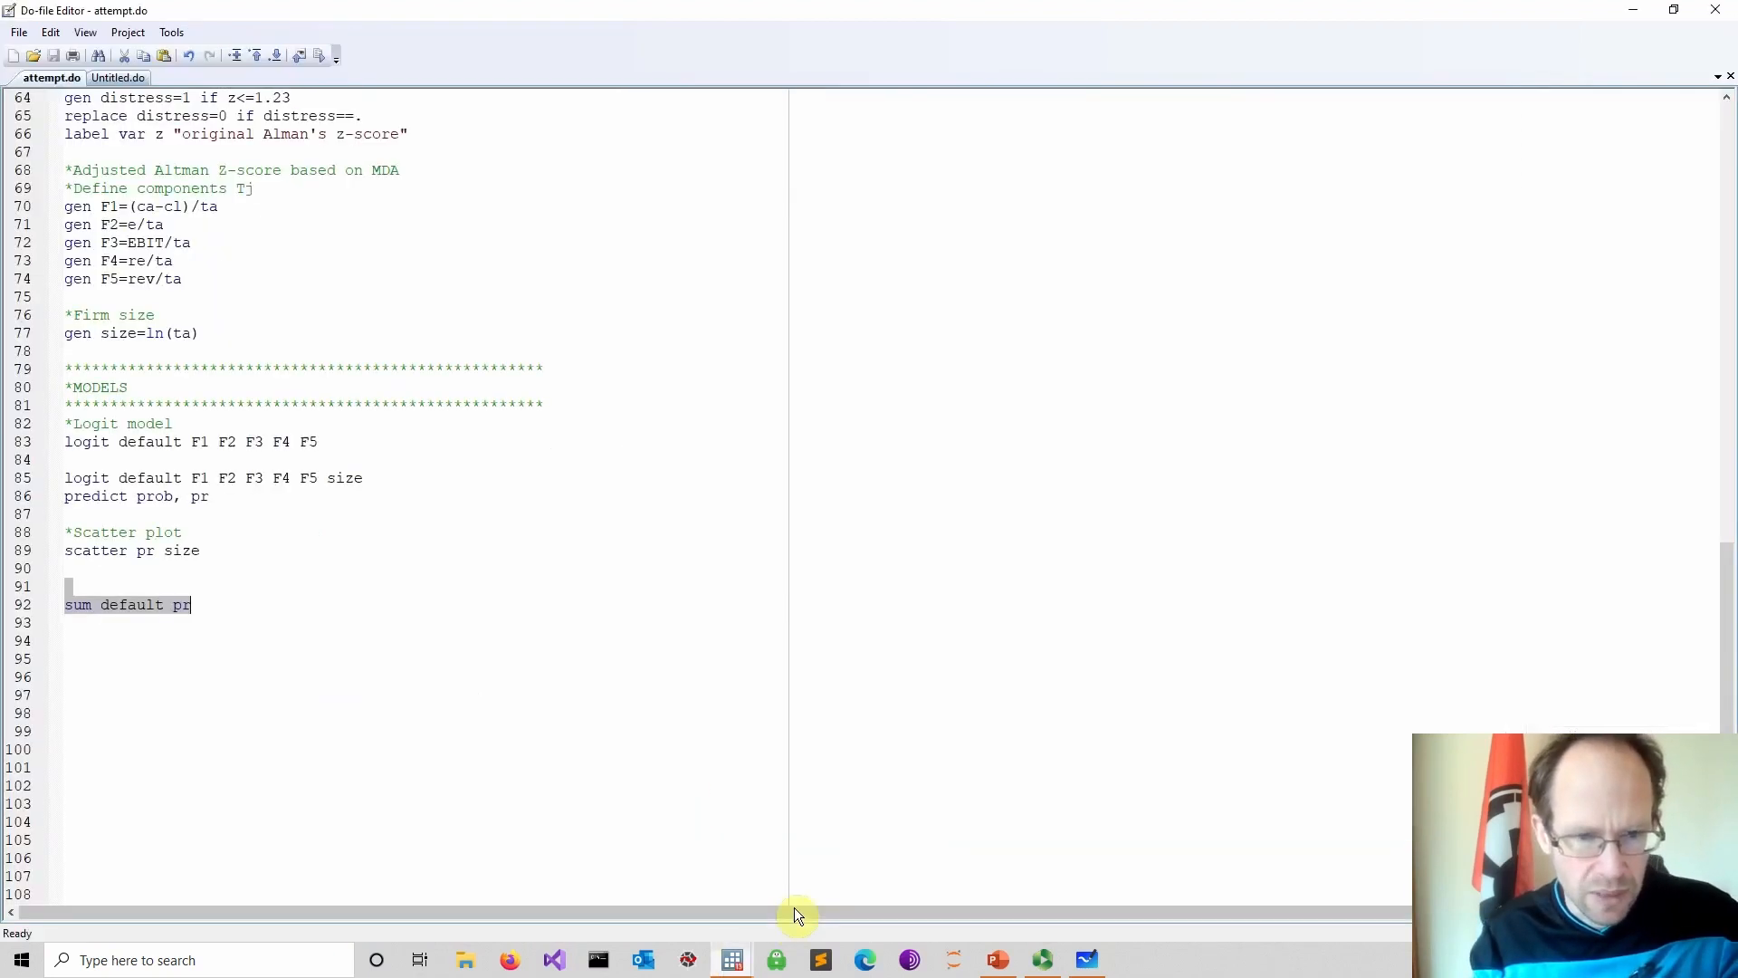
click(256, 604)
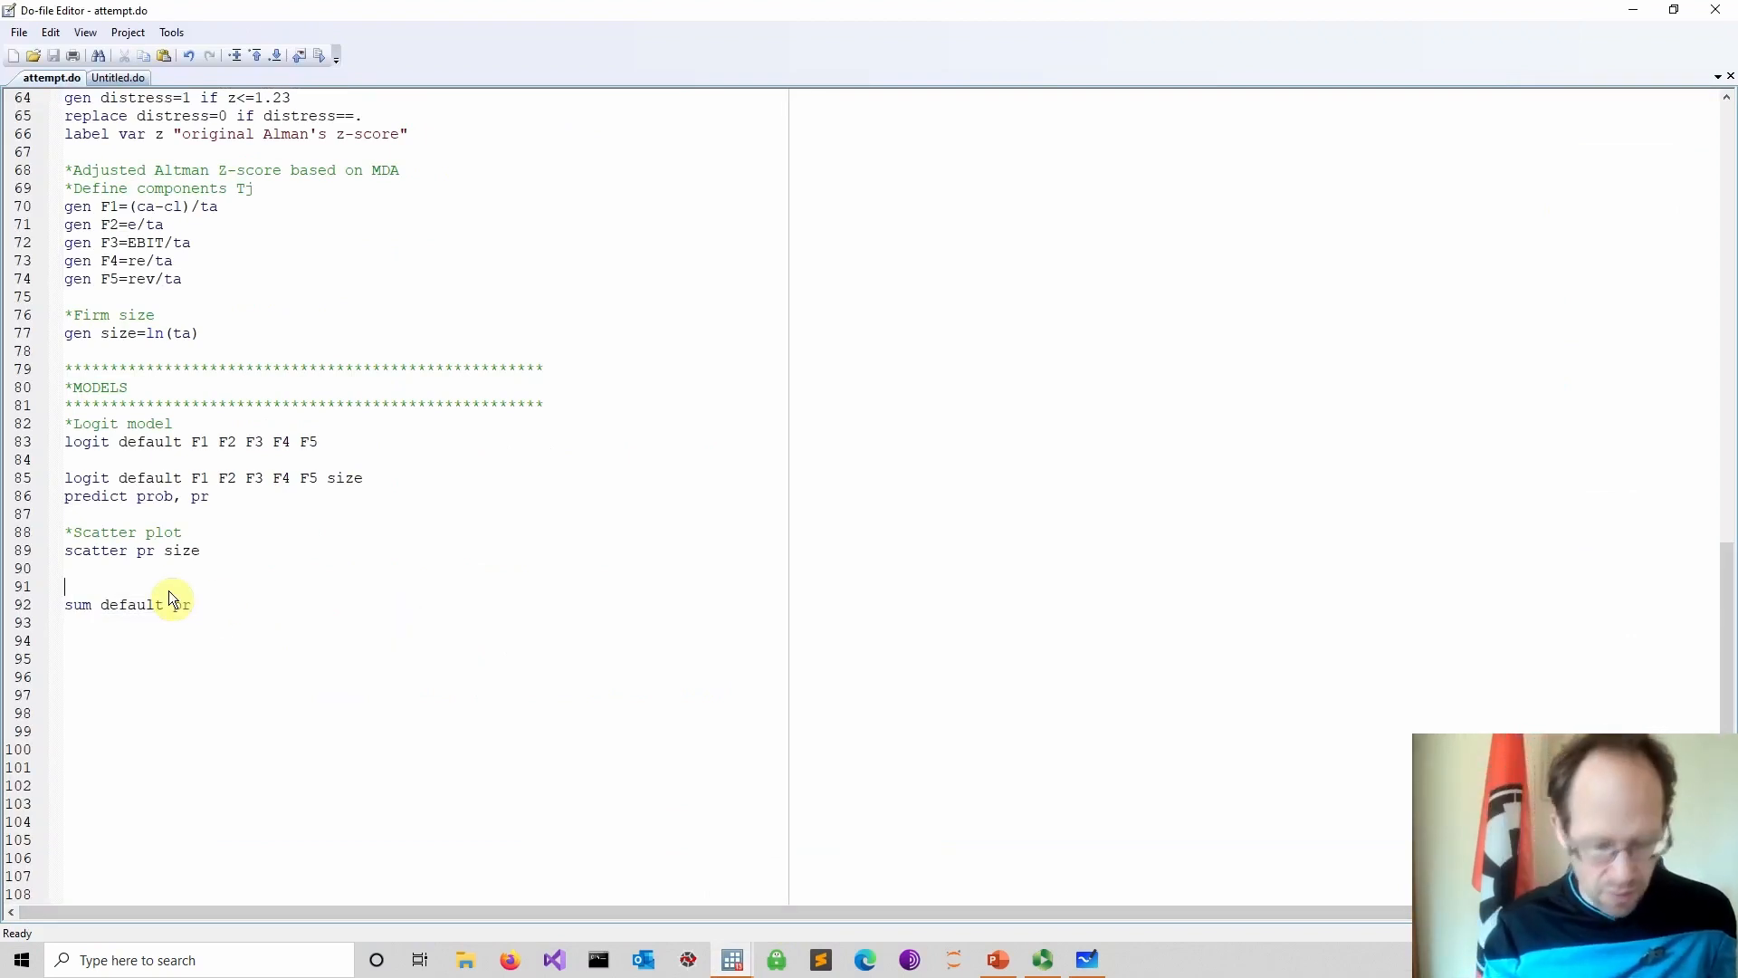
key(Delete)
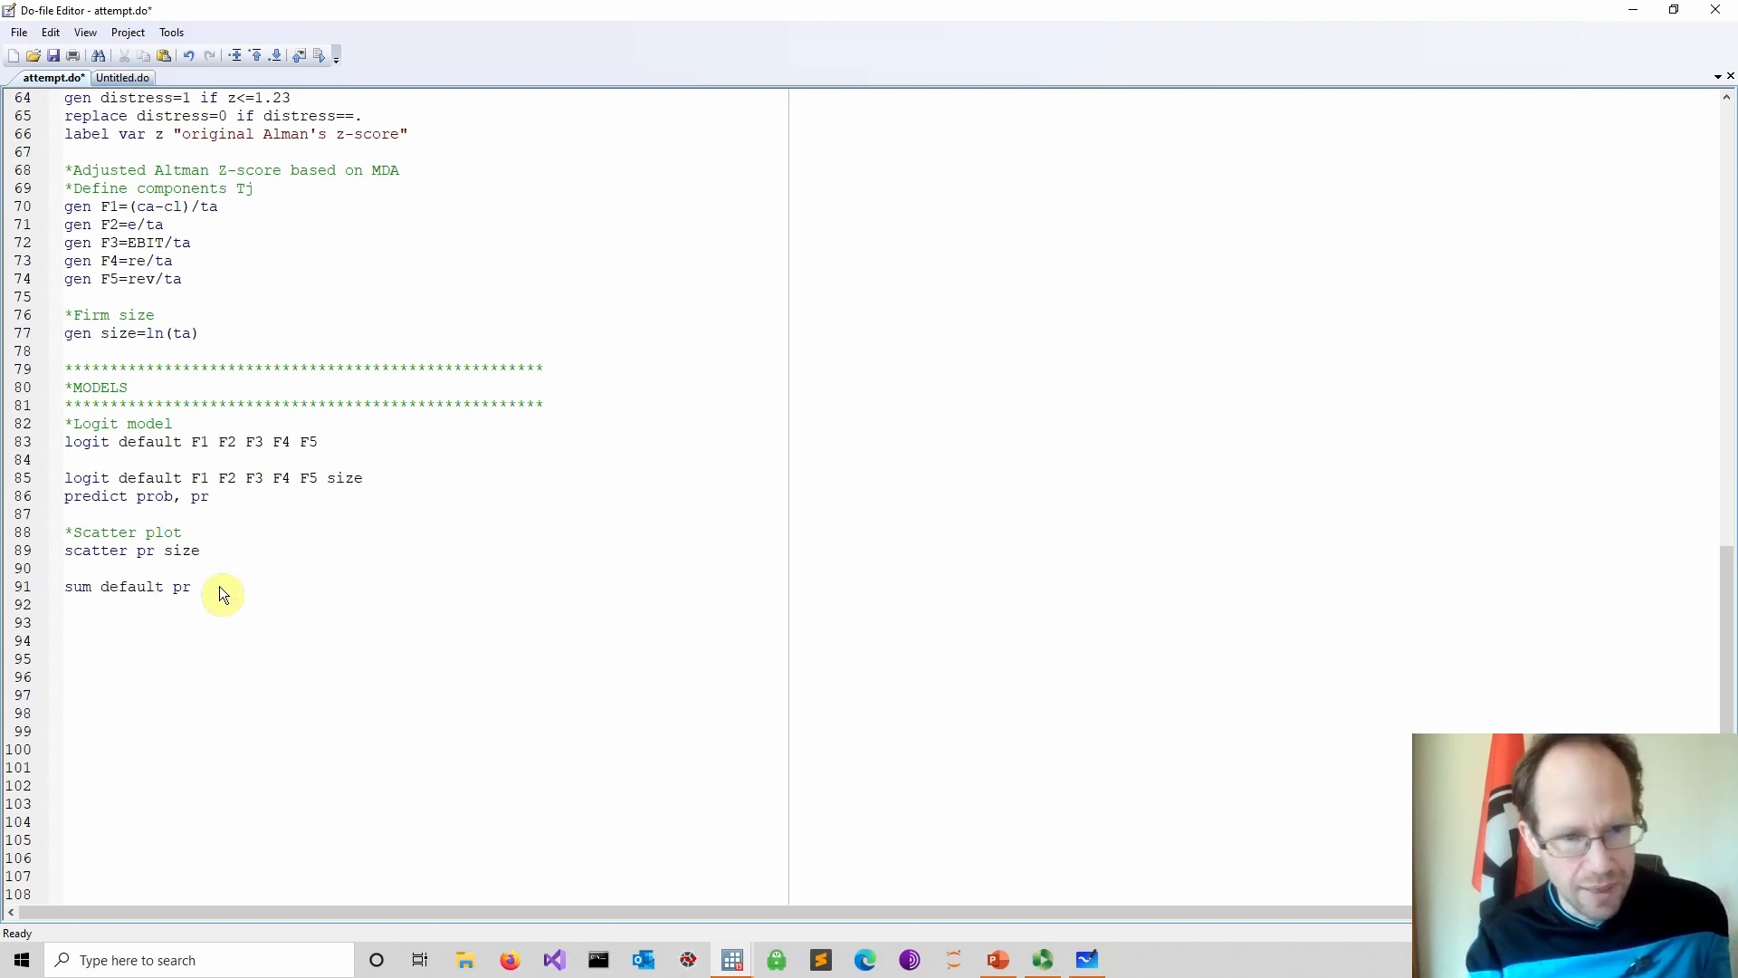
key(Return)
key(Return)
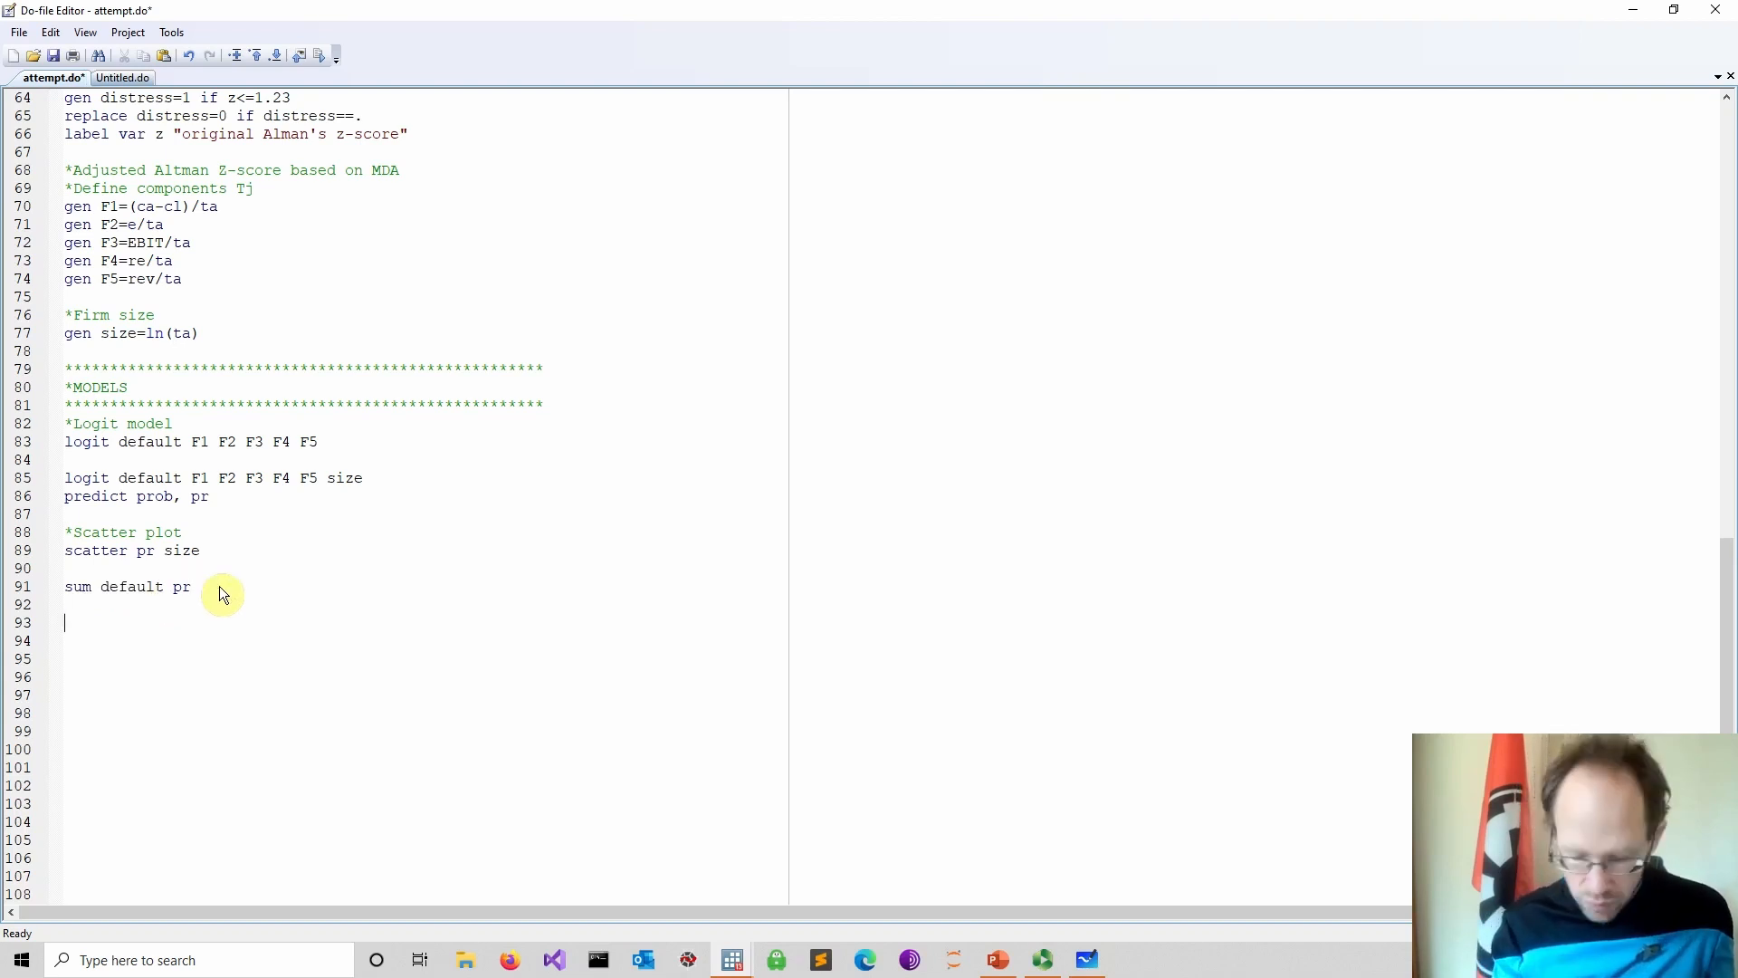
text(*)
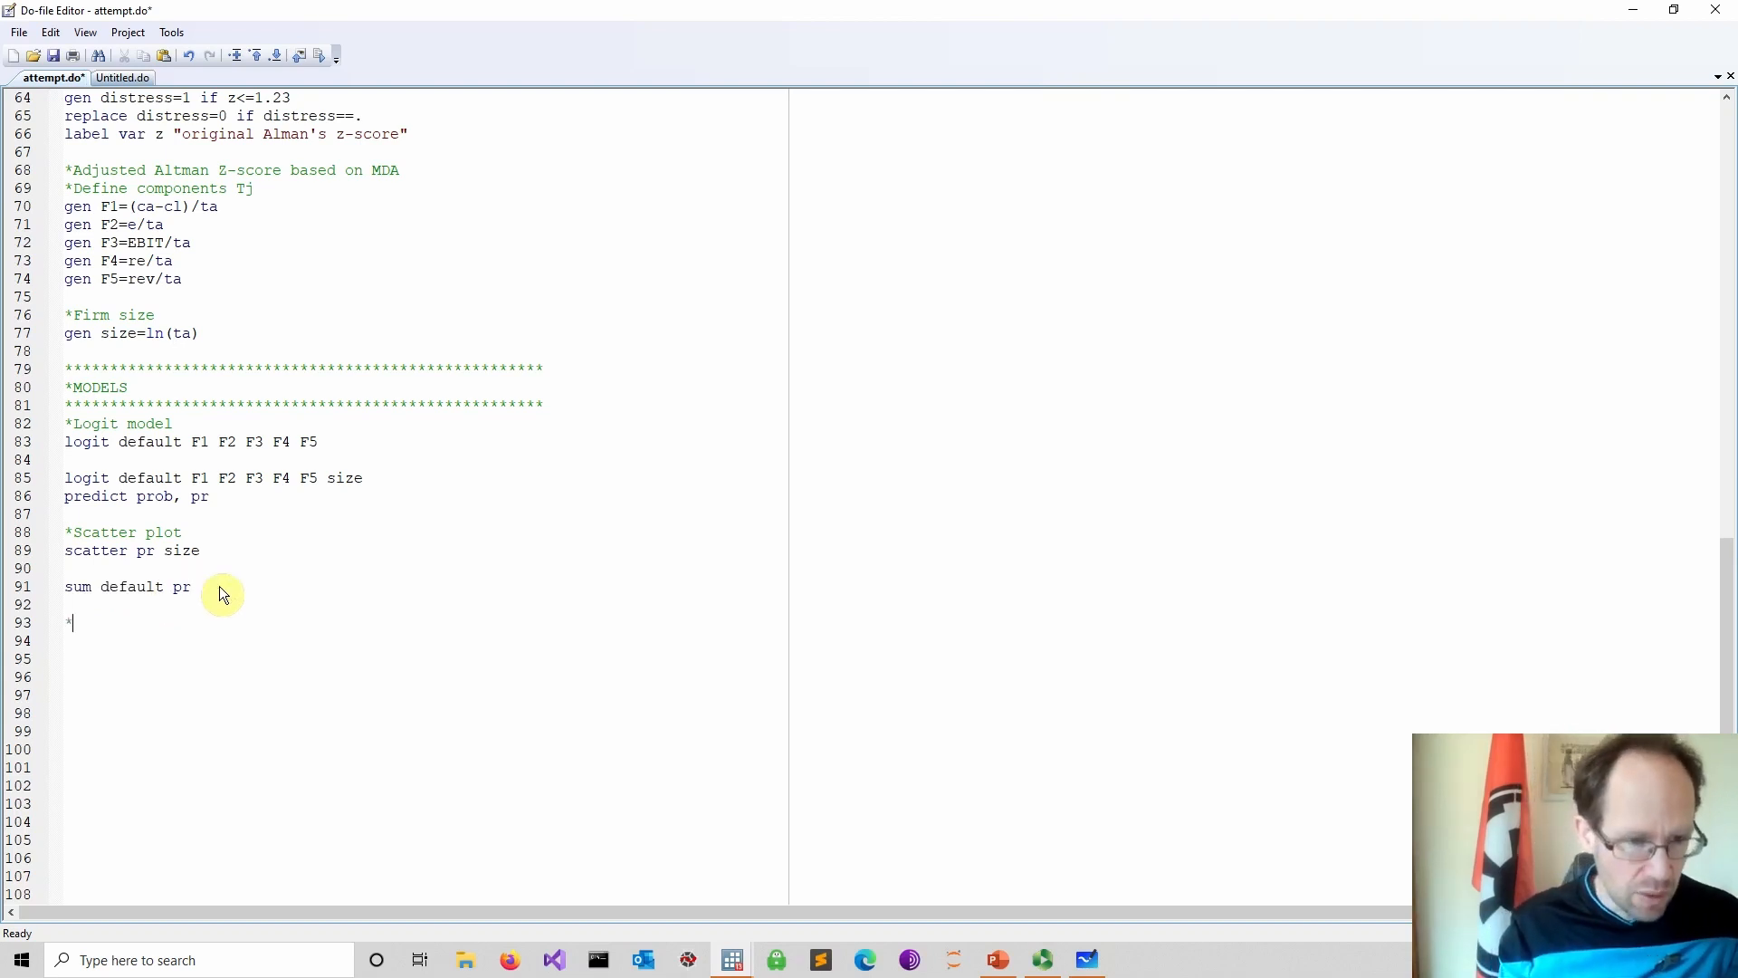
text(Po)
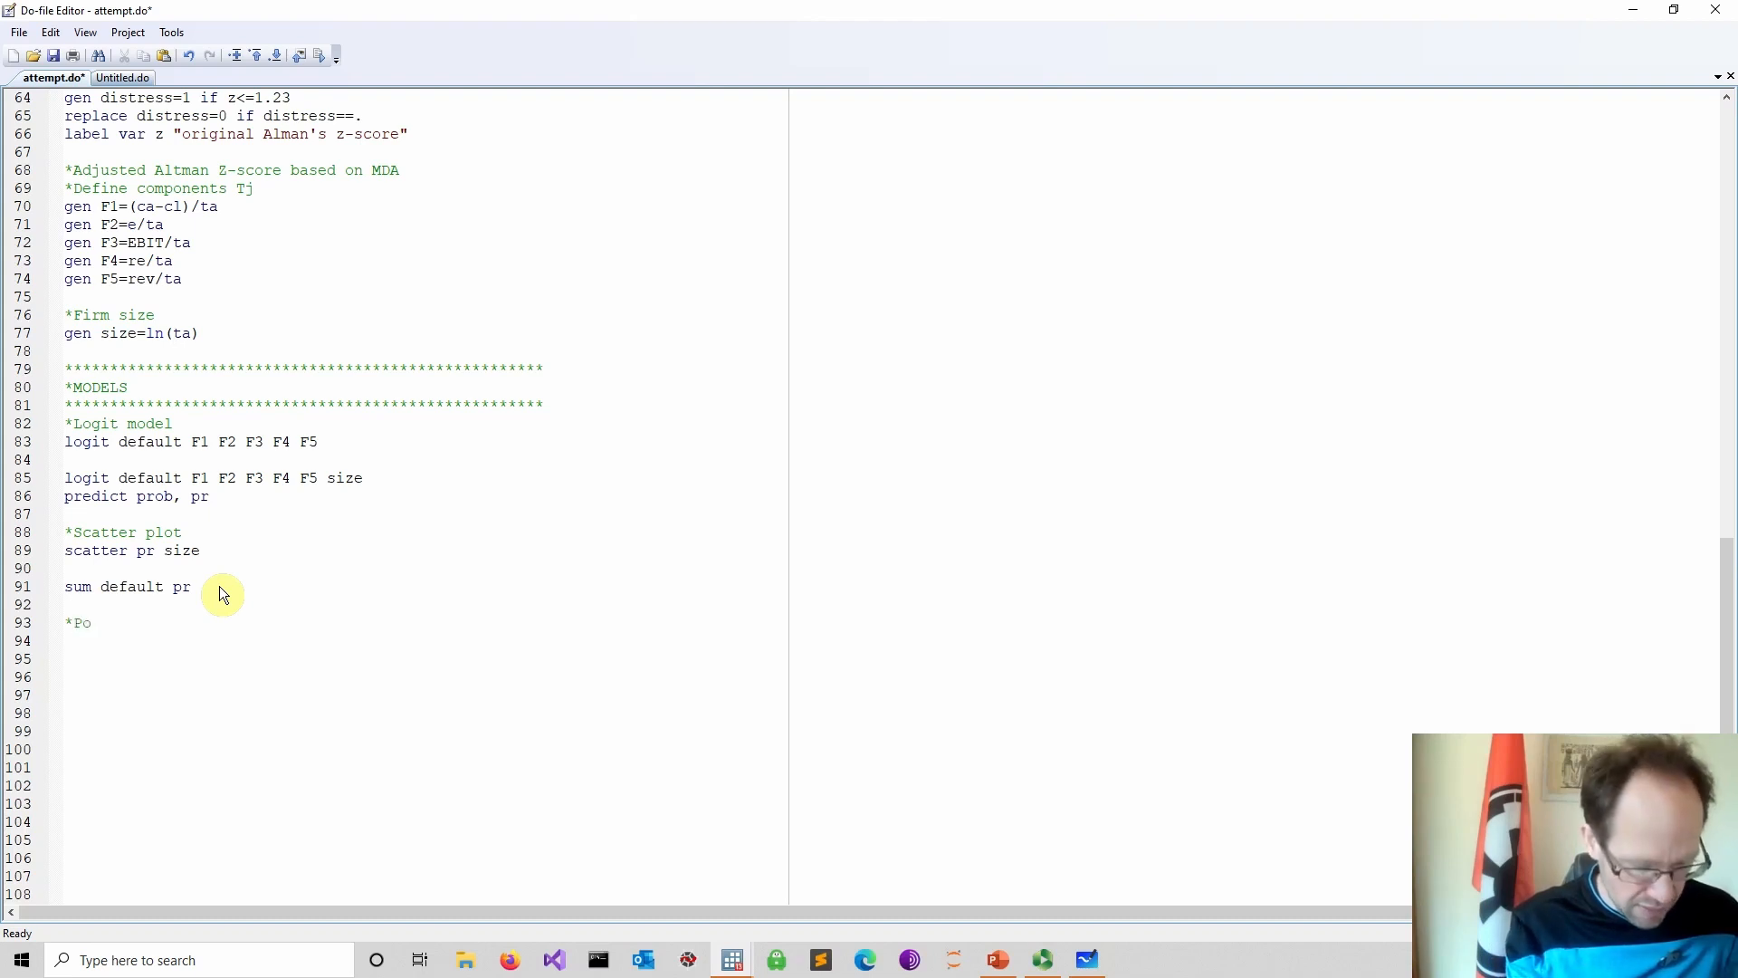
text(ste)
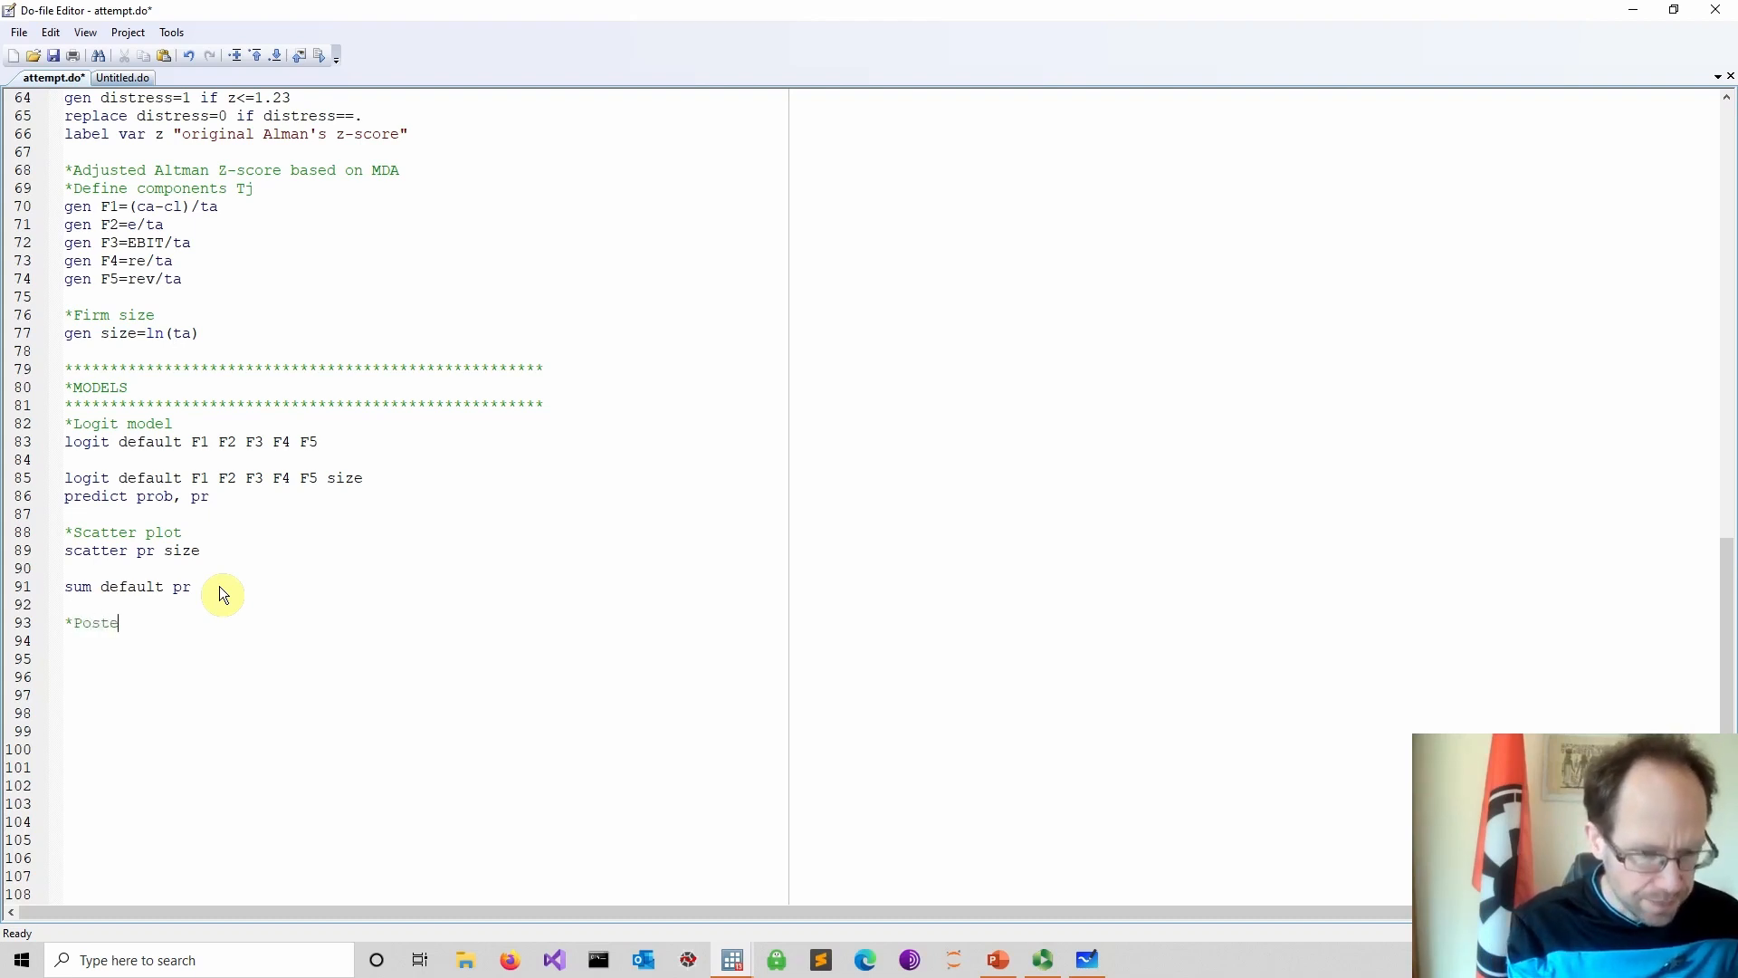
text(stimation )
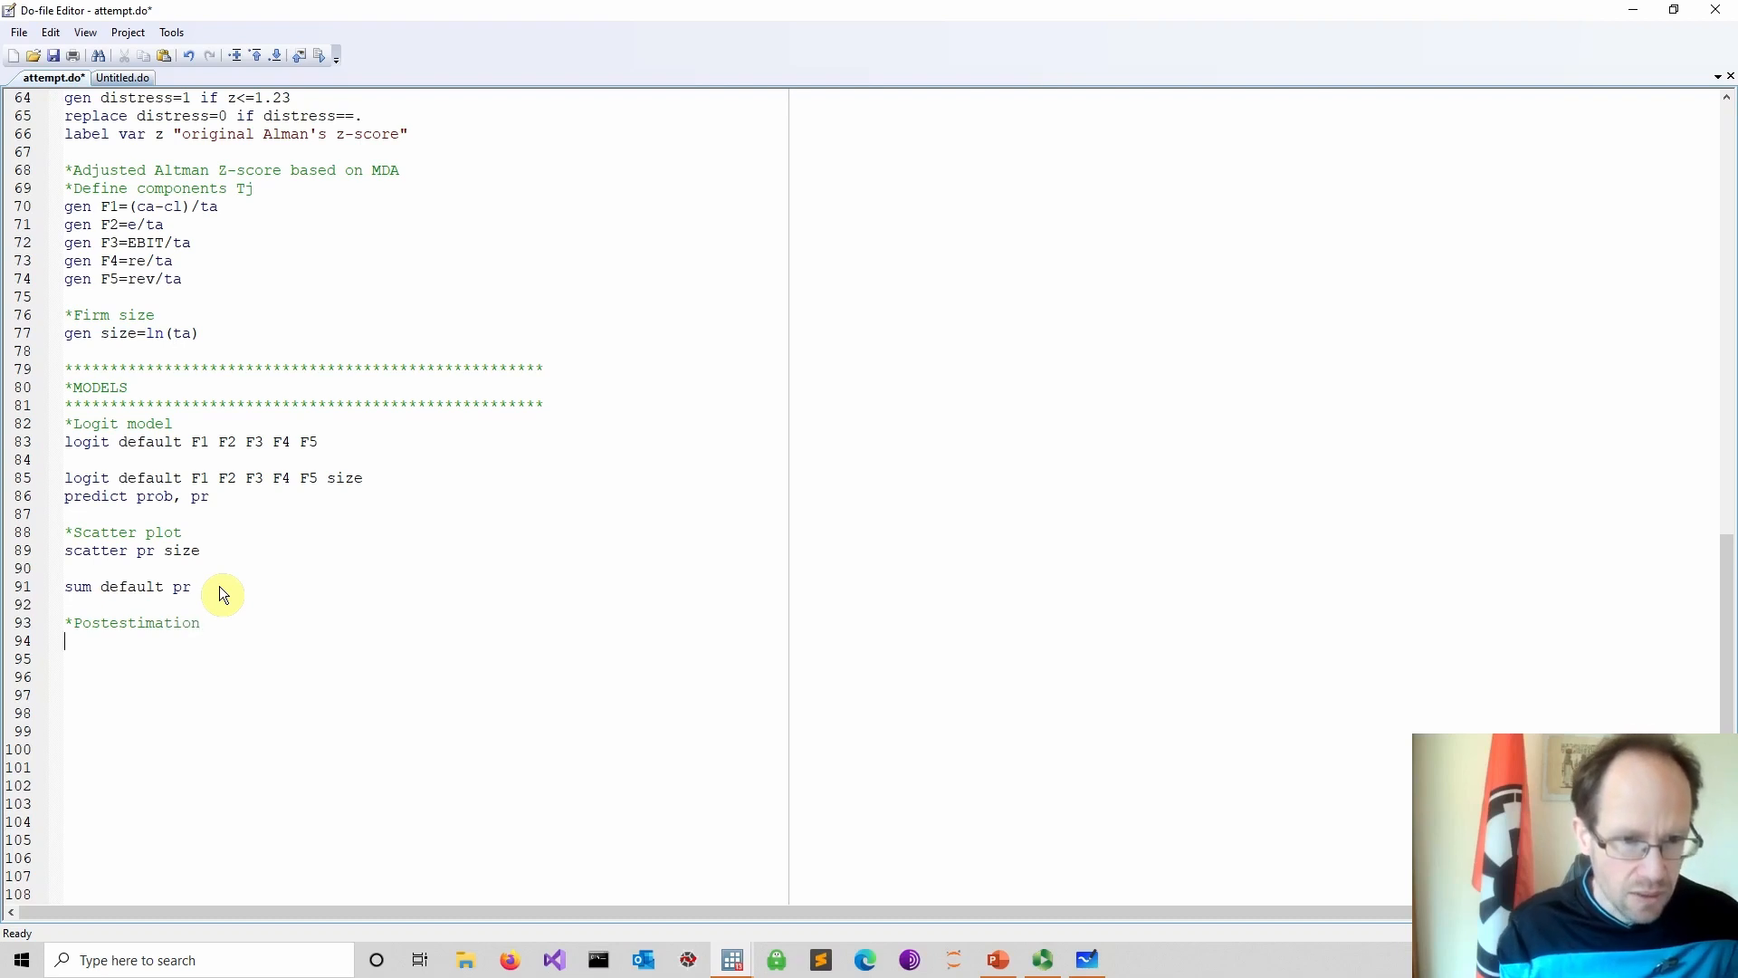
text(estat class)
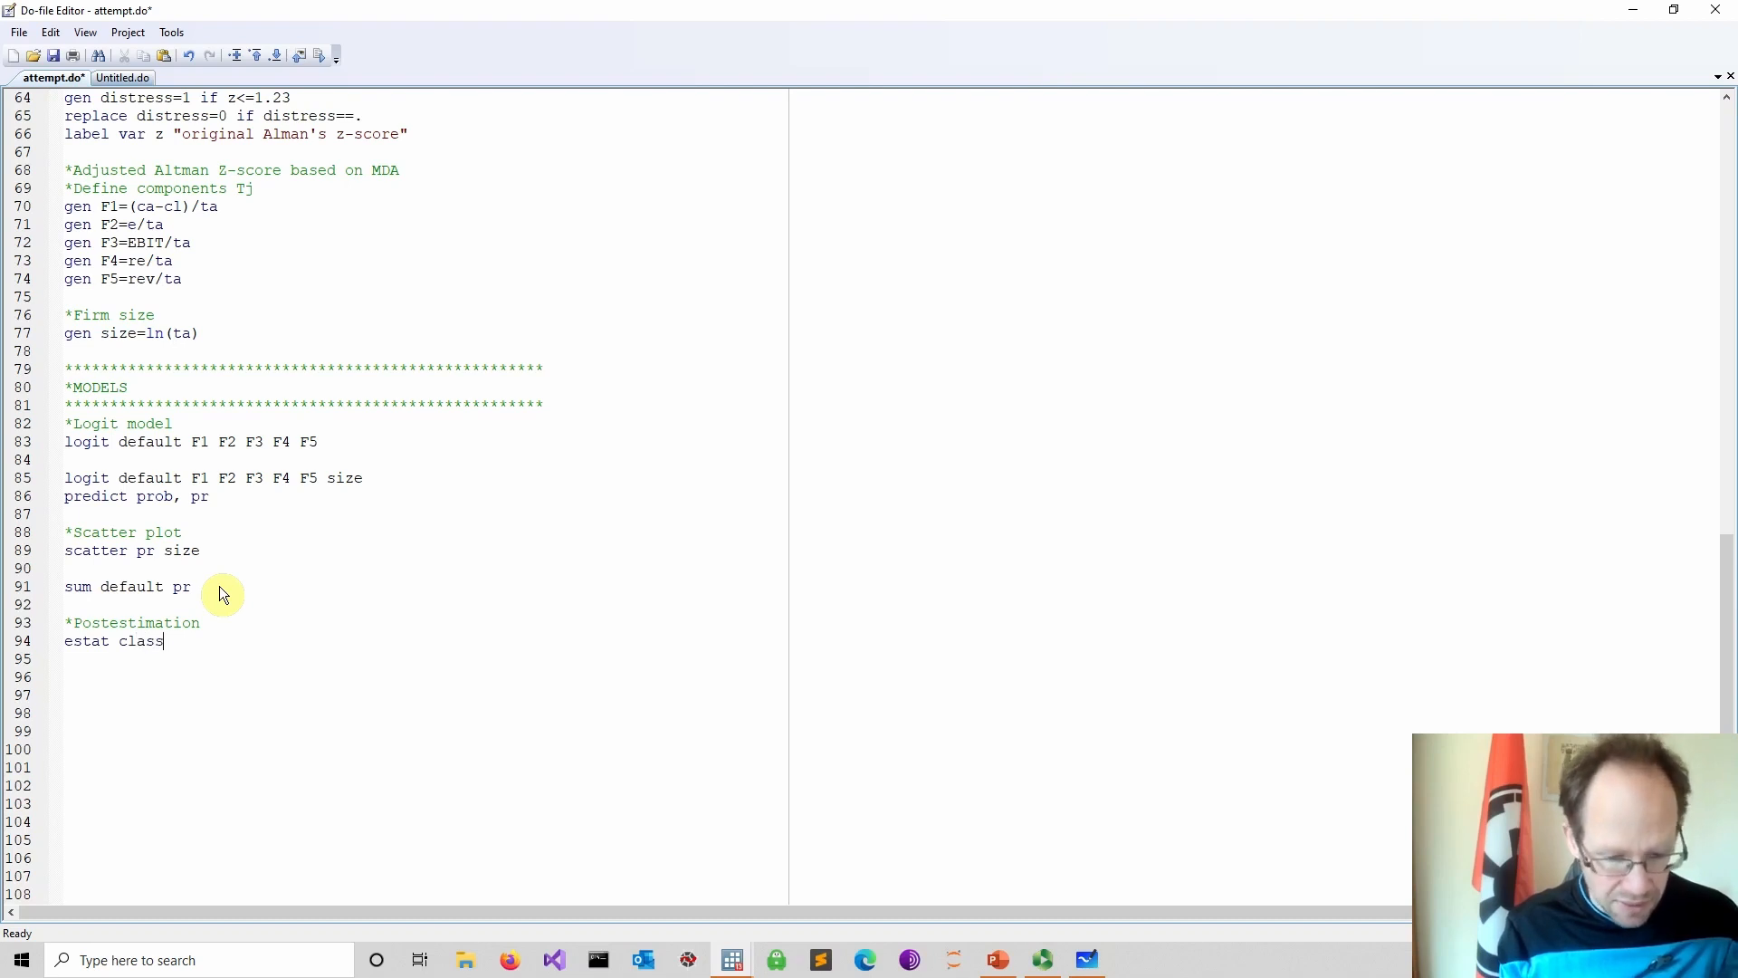
text(, cut)
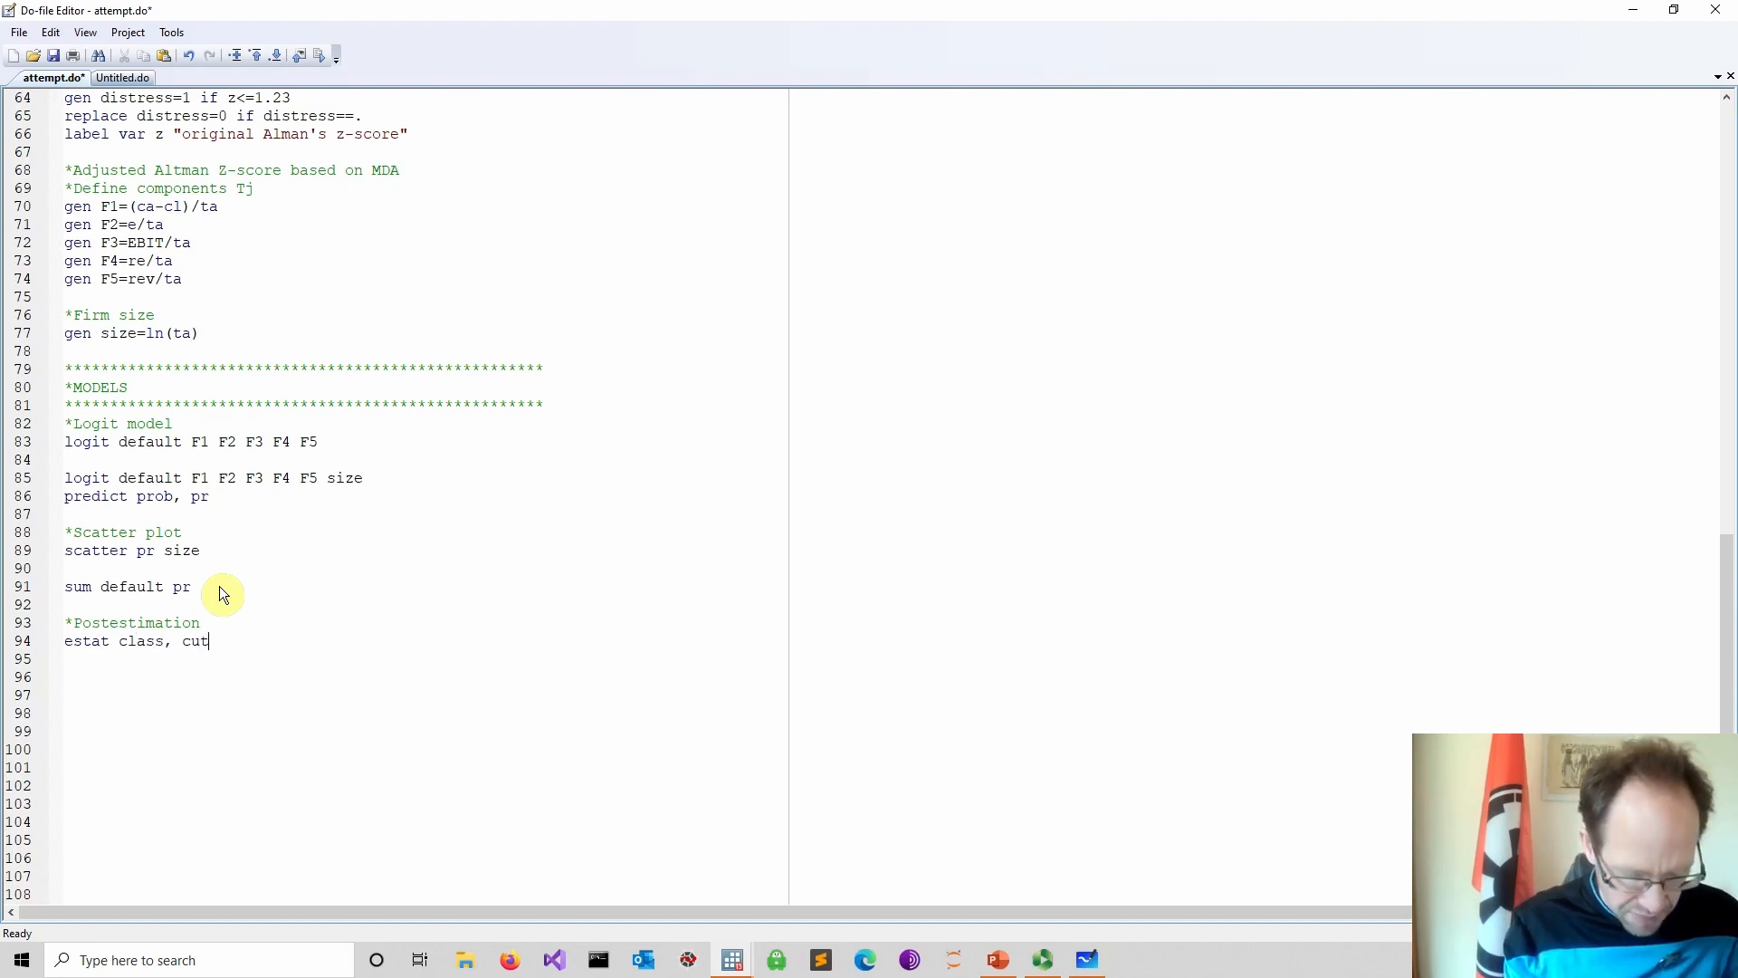
text(off(0.025)
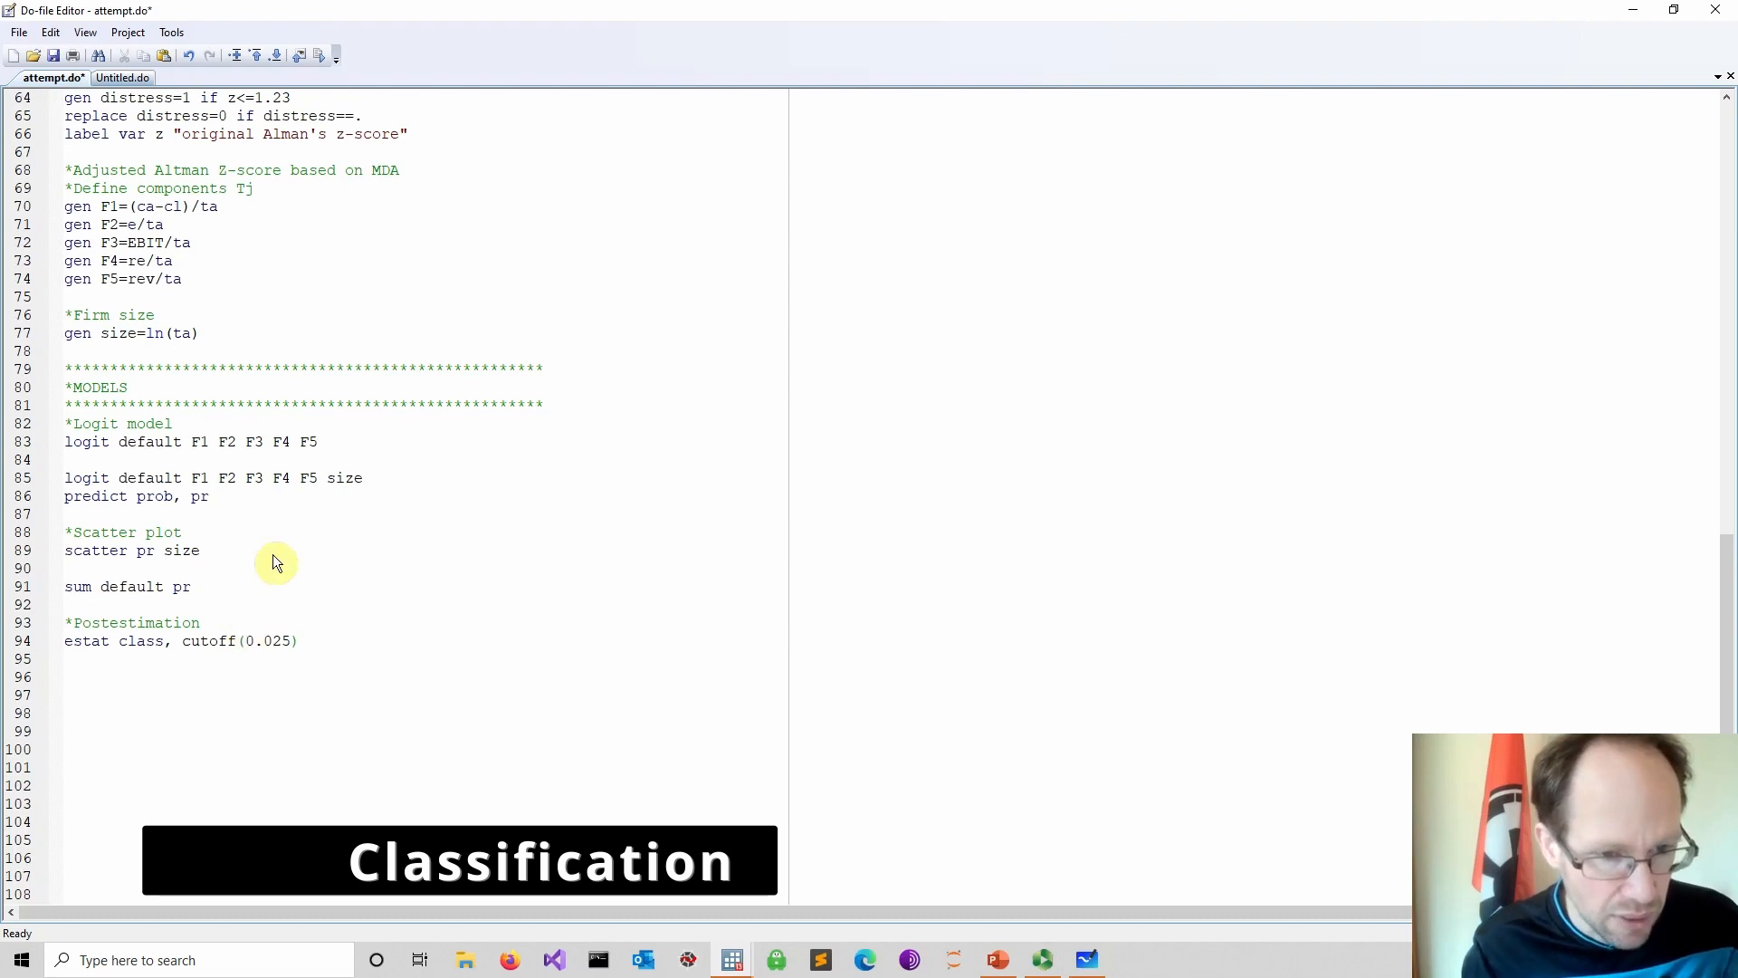
Write an estat class, cutoff(0.025) command under the Postestimation comment
drag(331, 639, 54, 643)
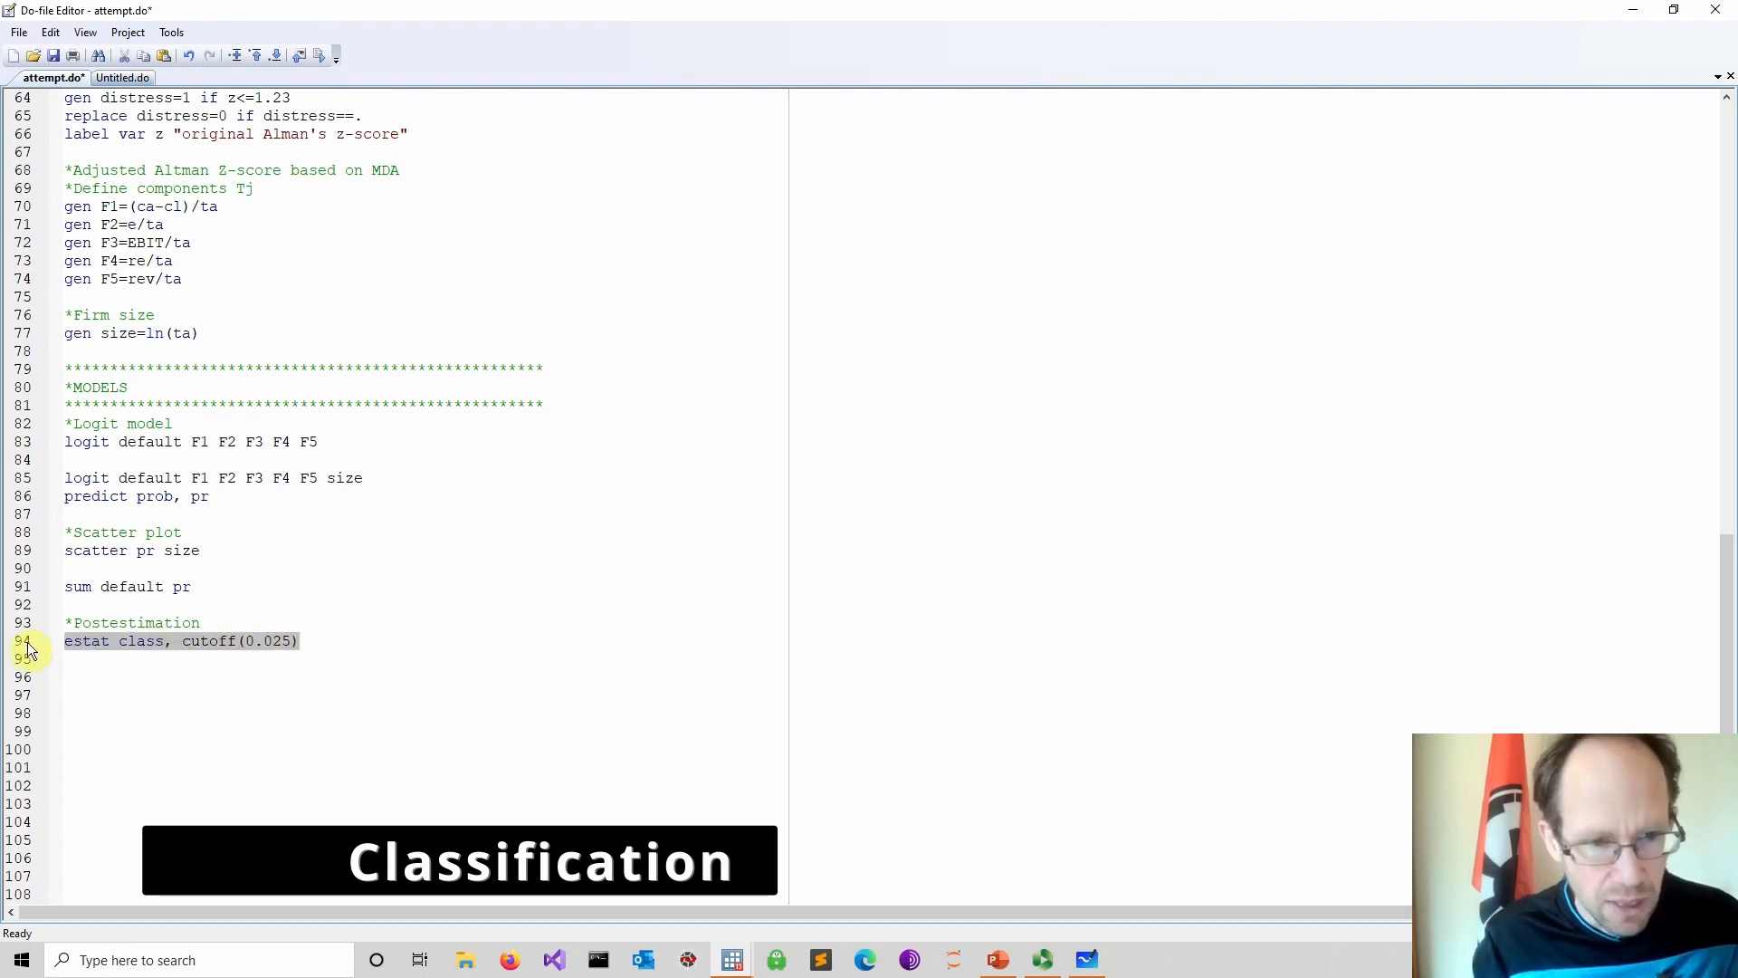
click(345, 639)
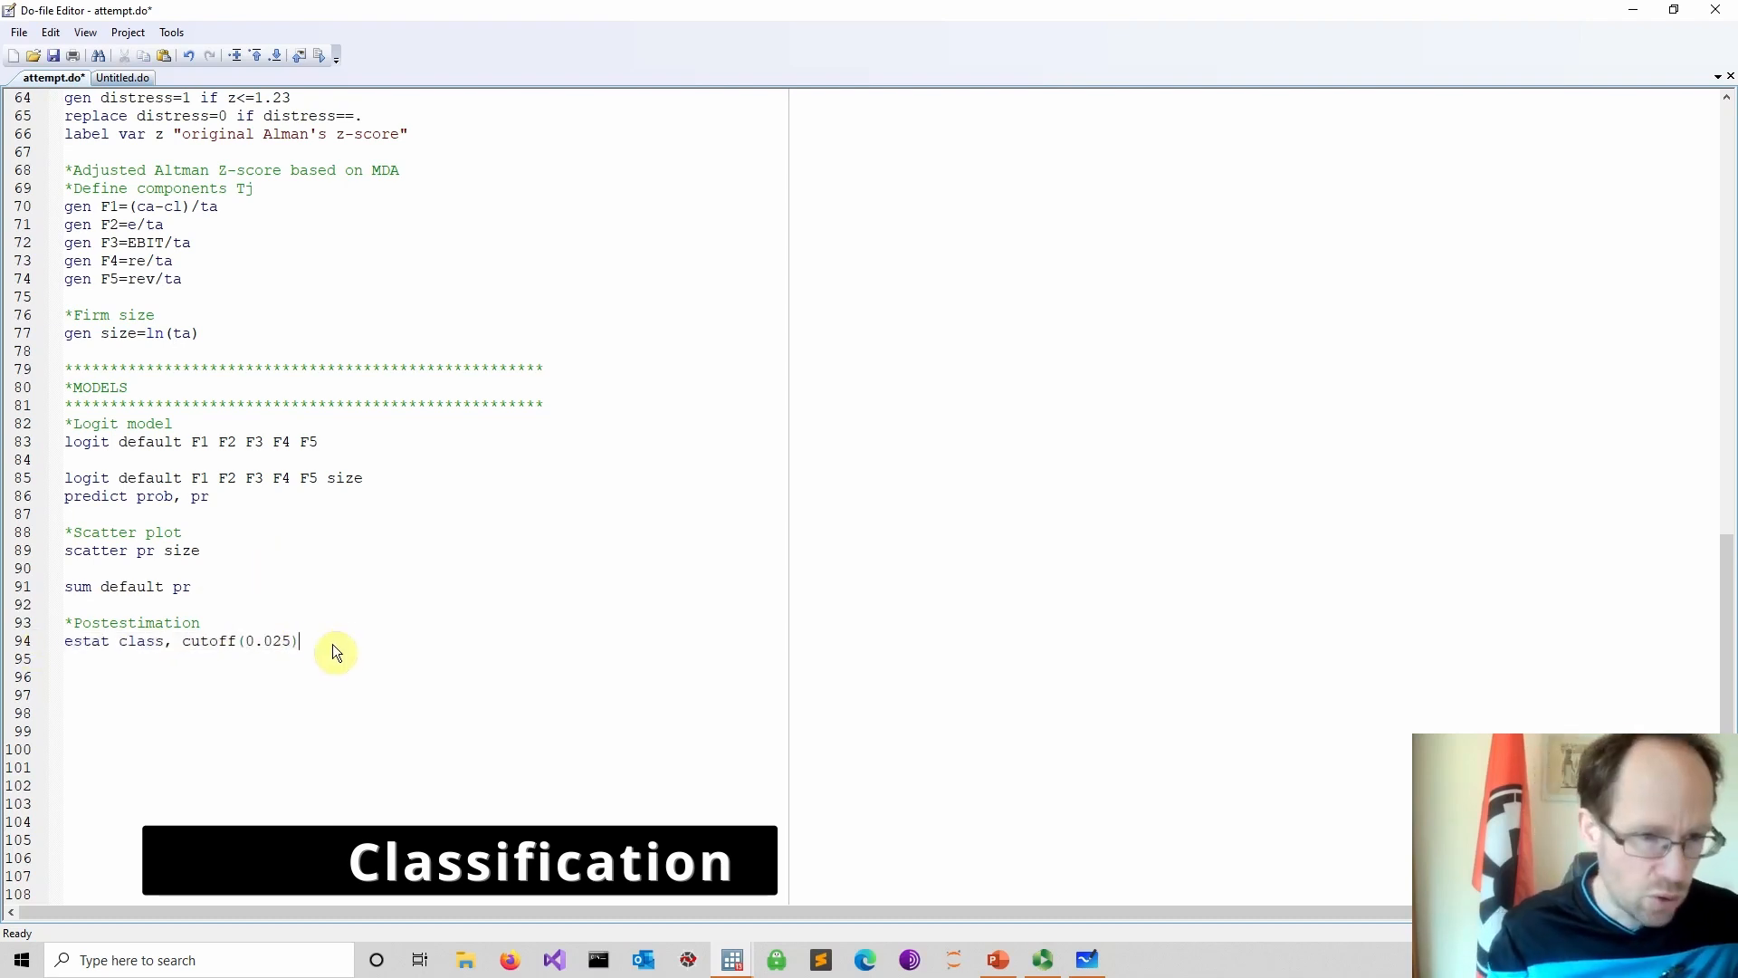
Insert a sum pr, detail line directly below the sum default pr command
click(263, 595)
key(Return)
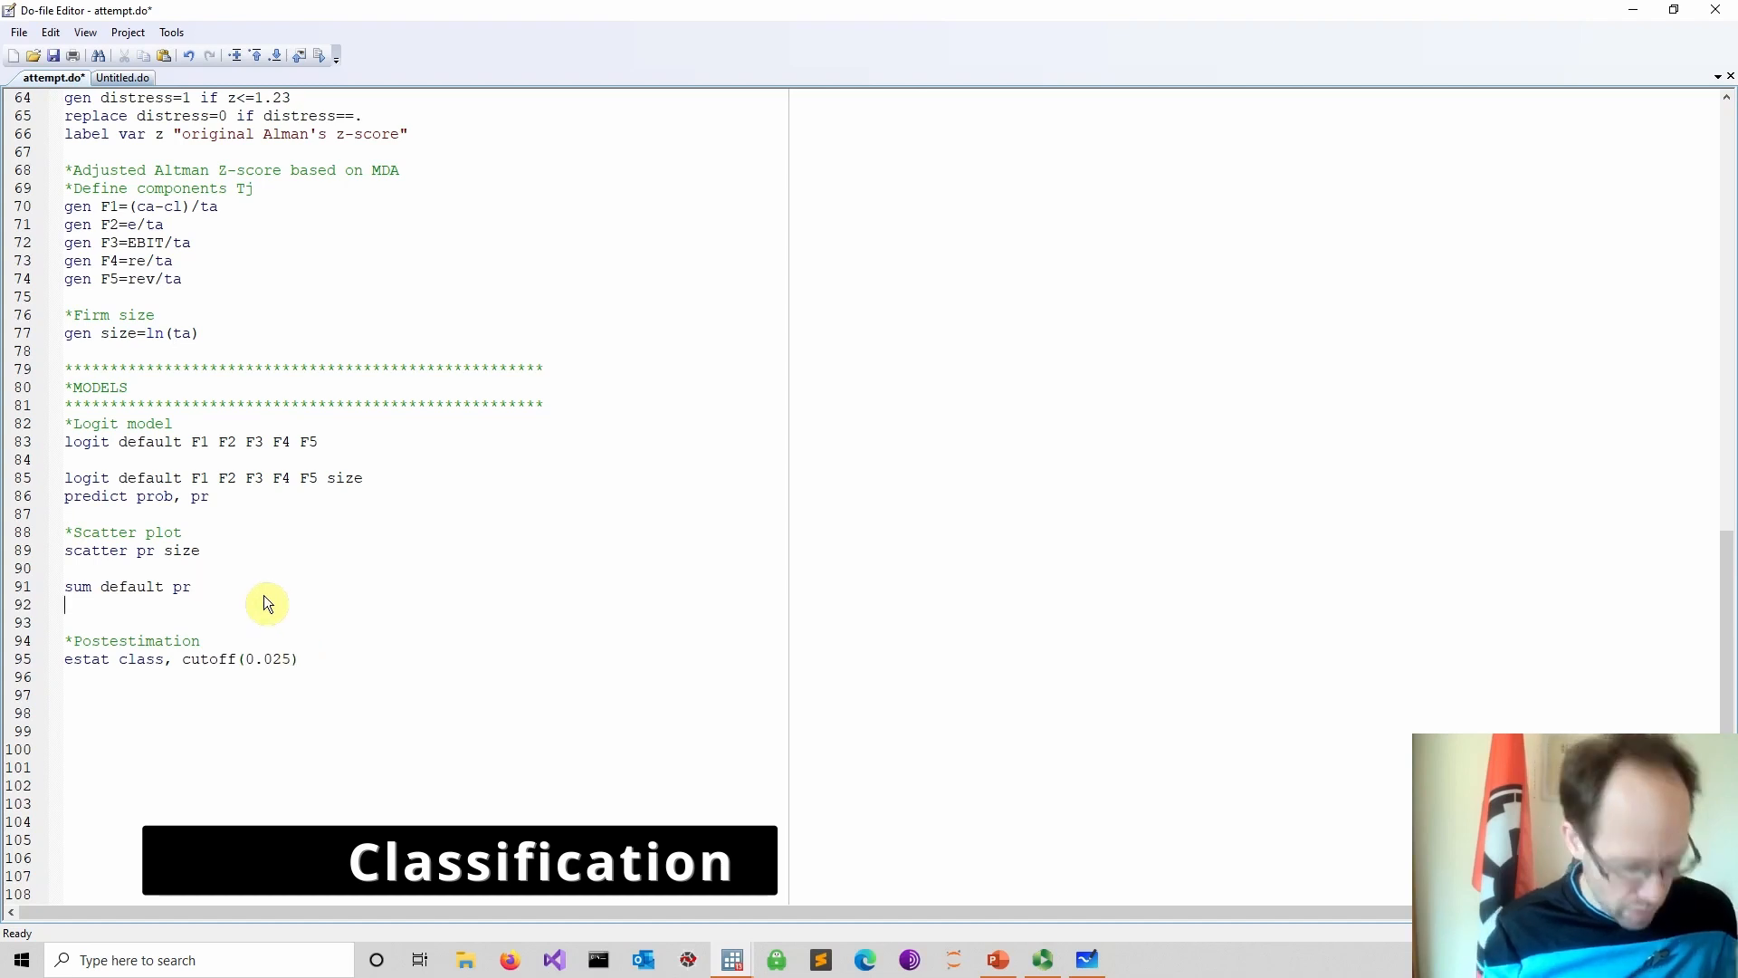
text(dum)
key(BackSpace)
key(BackSpace)
key(BackSpace)
key(BackSpace)
text(sum pr)
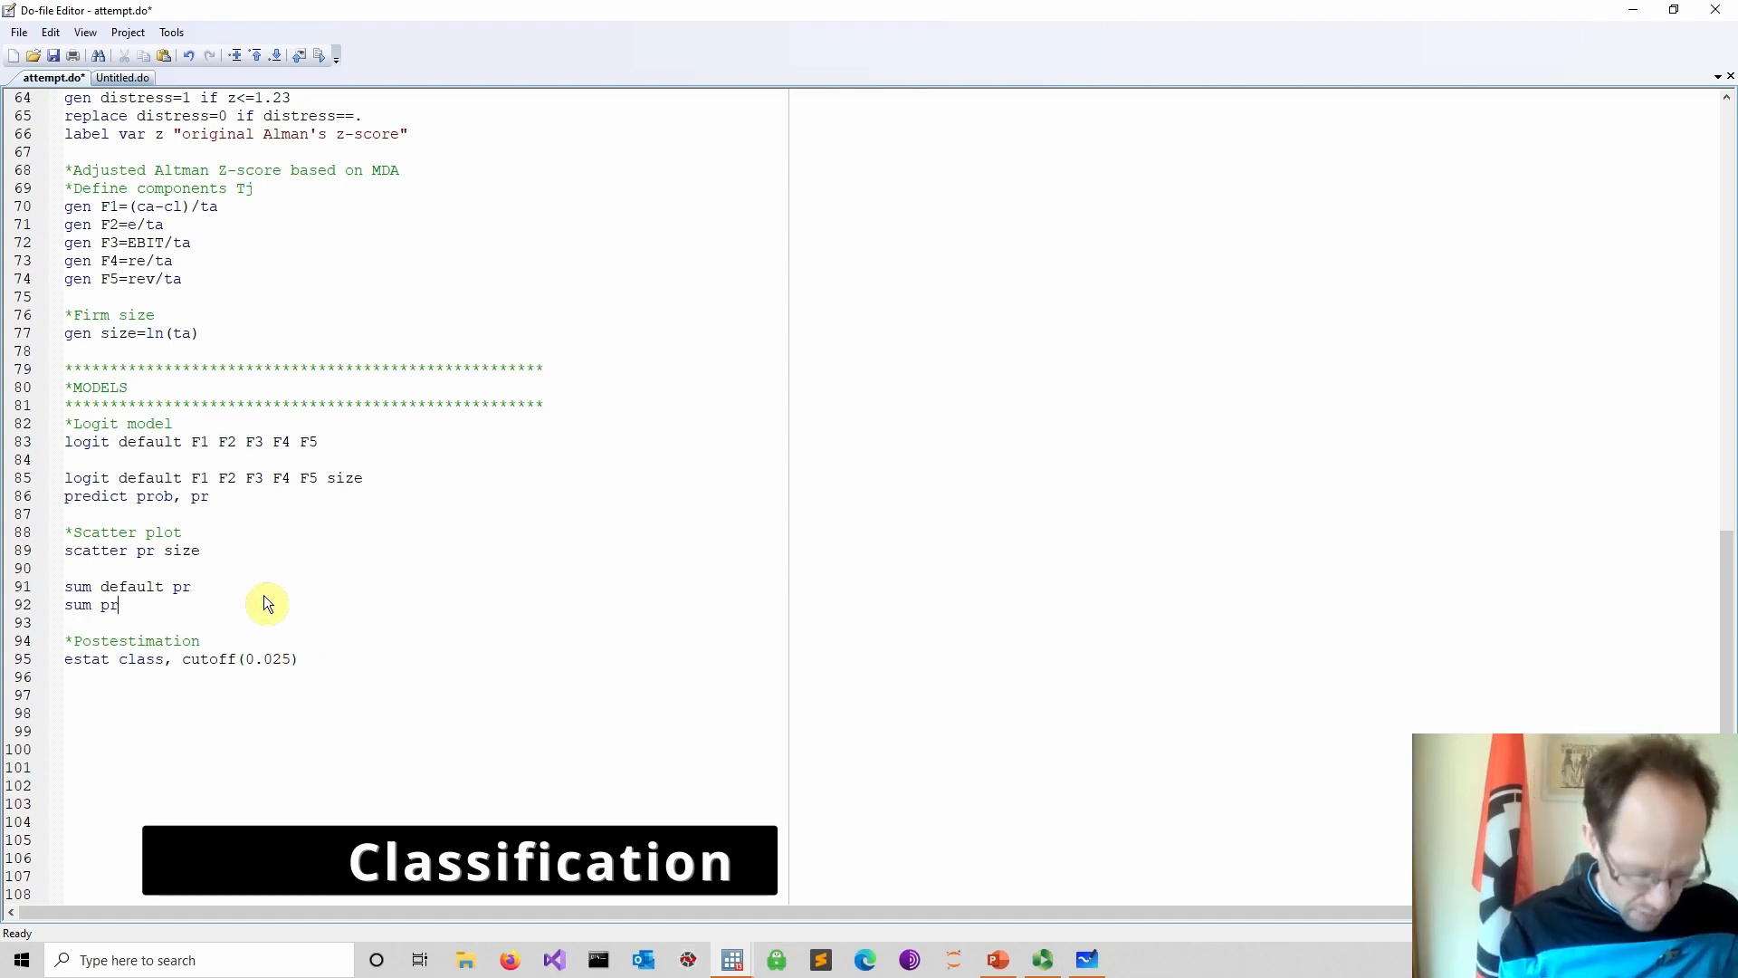
text(, detail)
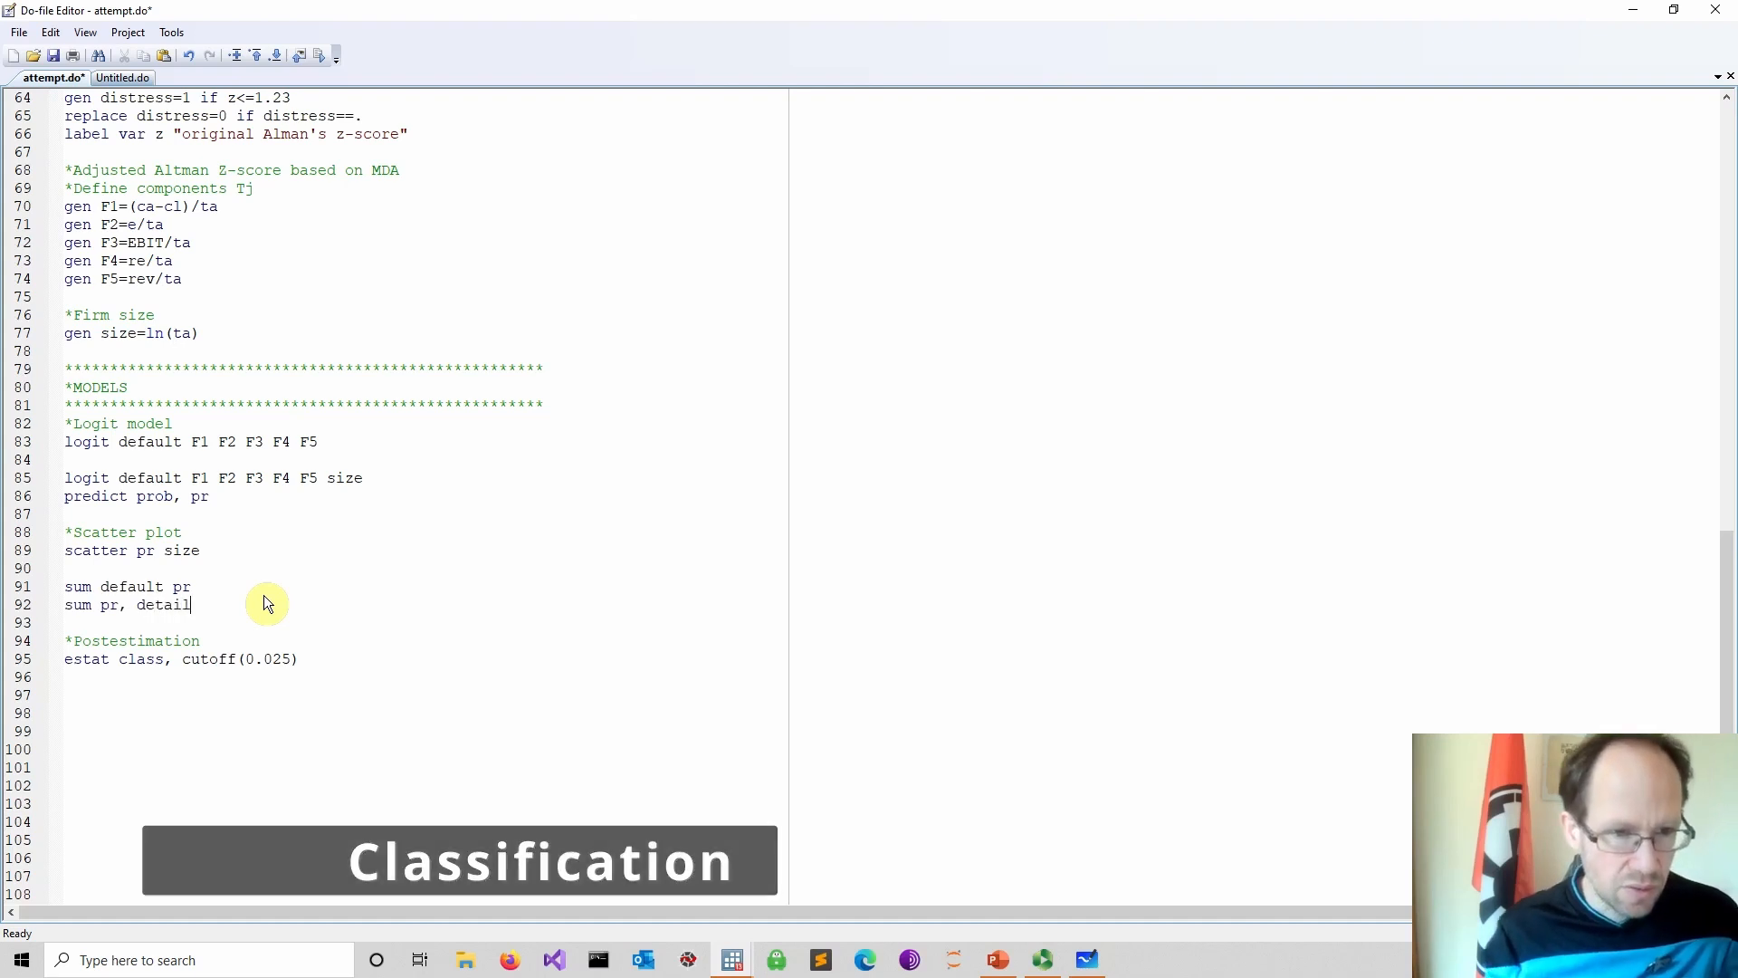
Run the sum pr, detail line and examine the percentiles of the predicted probability
drag(225, 604, 24, 608)
click(320, 55)
click(727, 965)
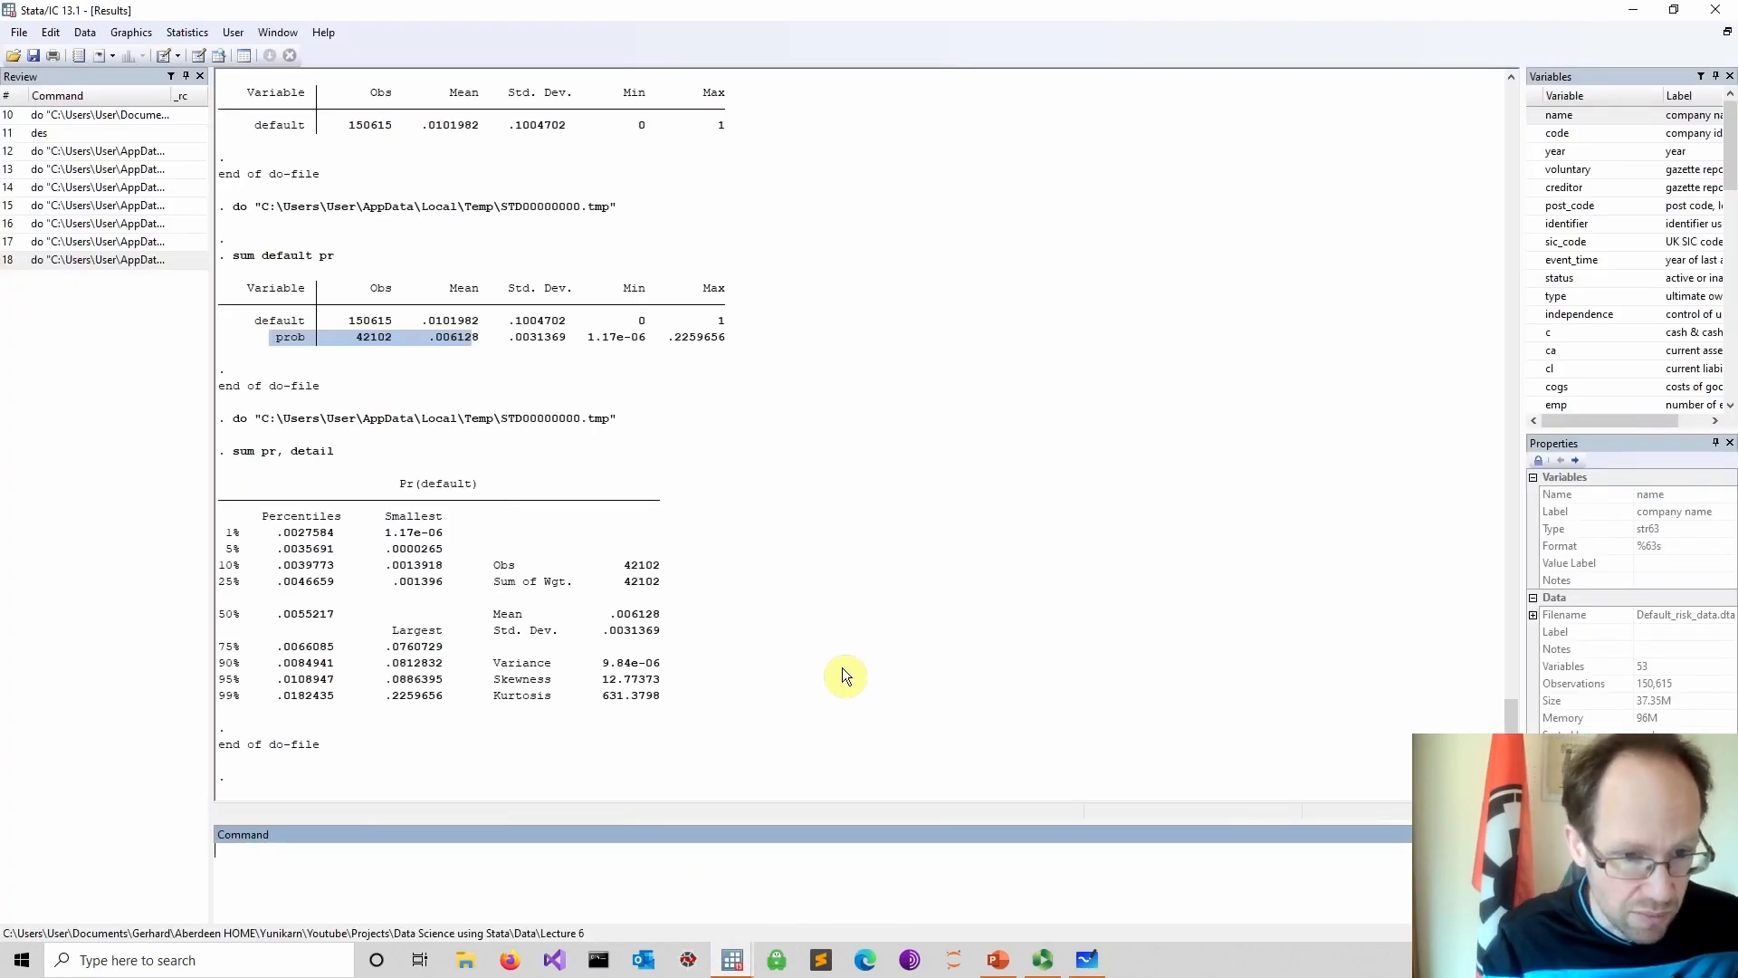
drag(221, 680, 321, 688)
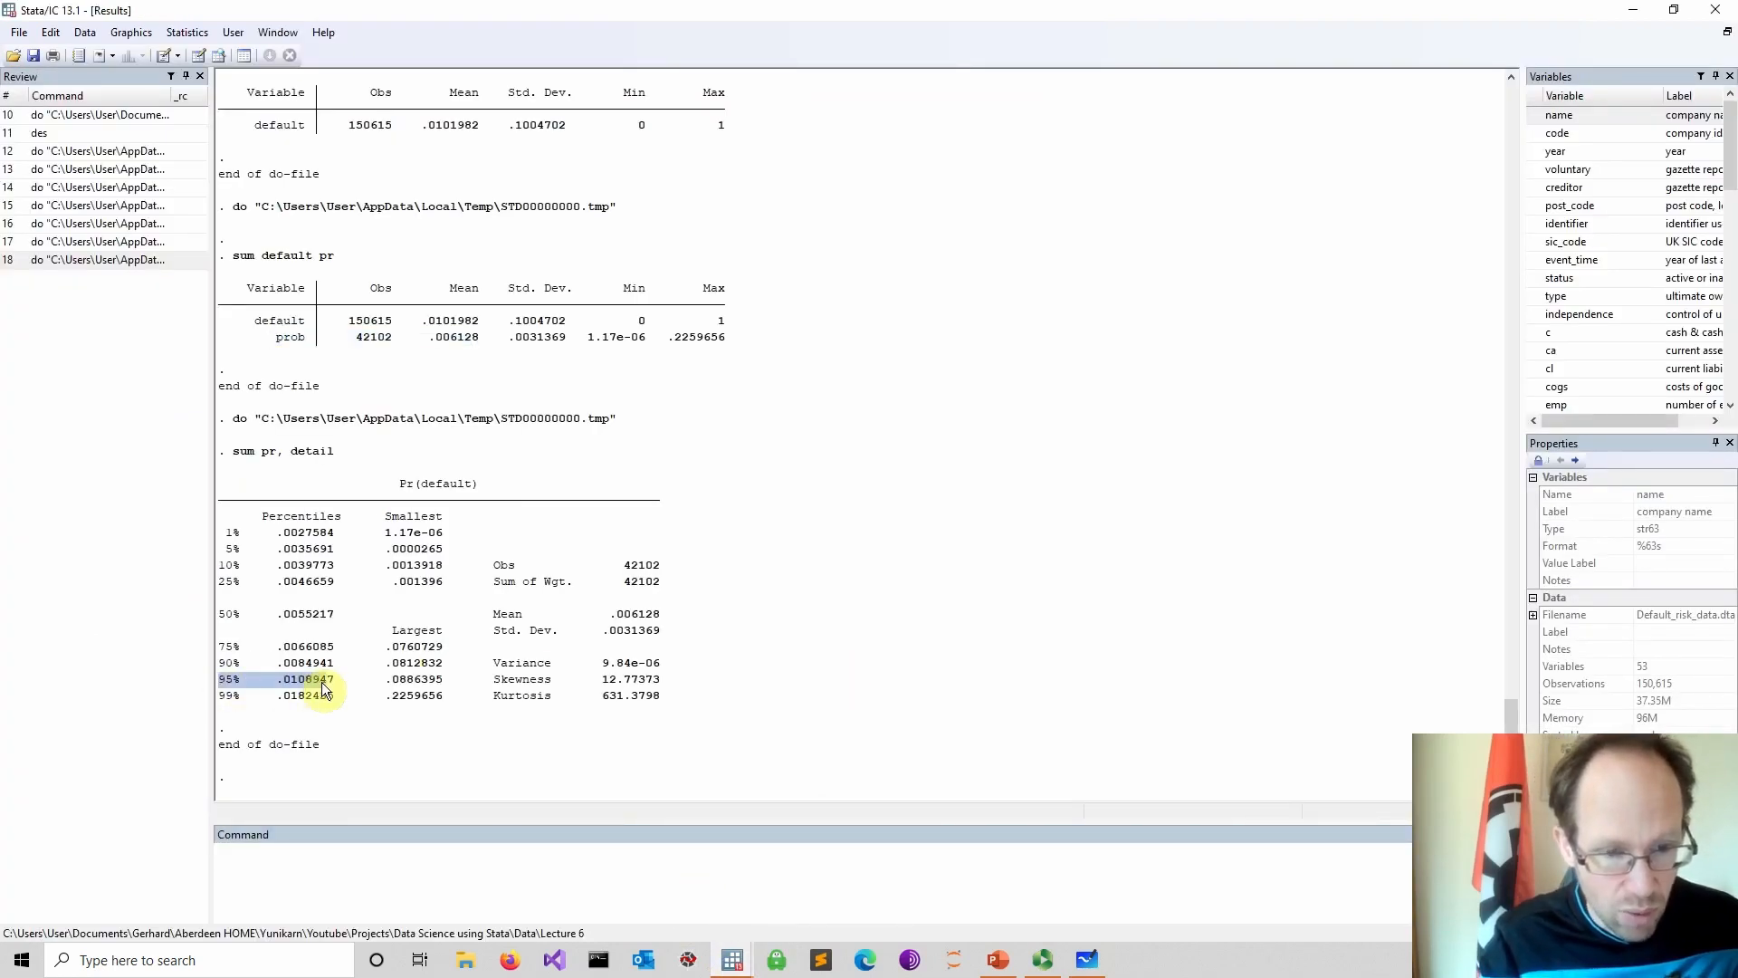
click(276, 693)
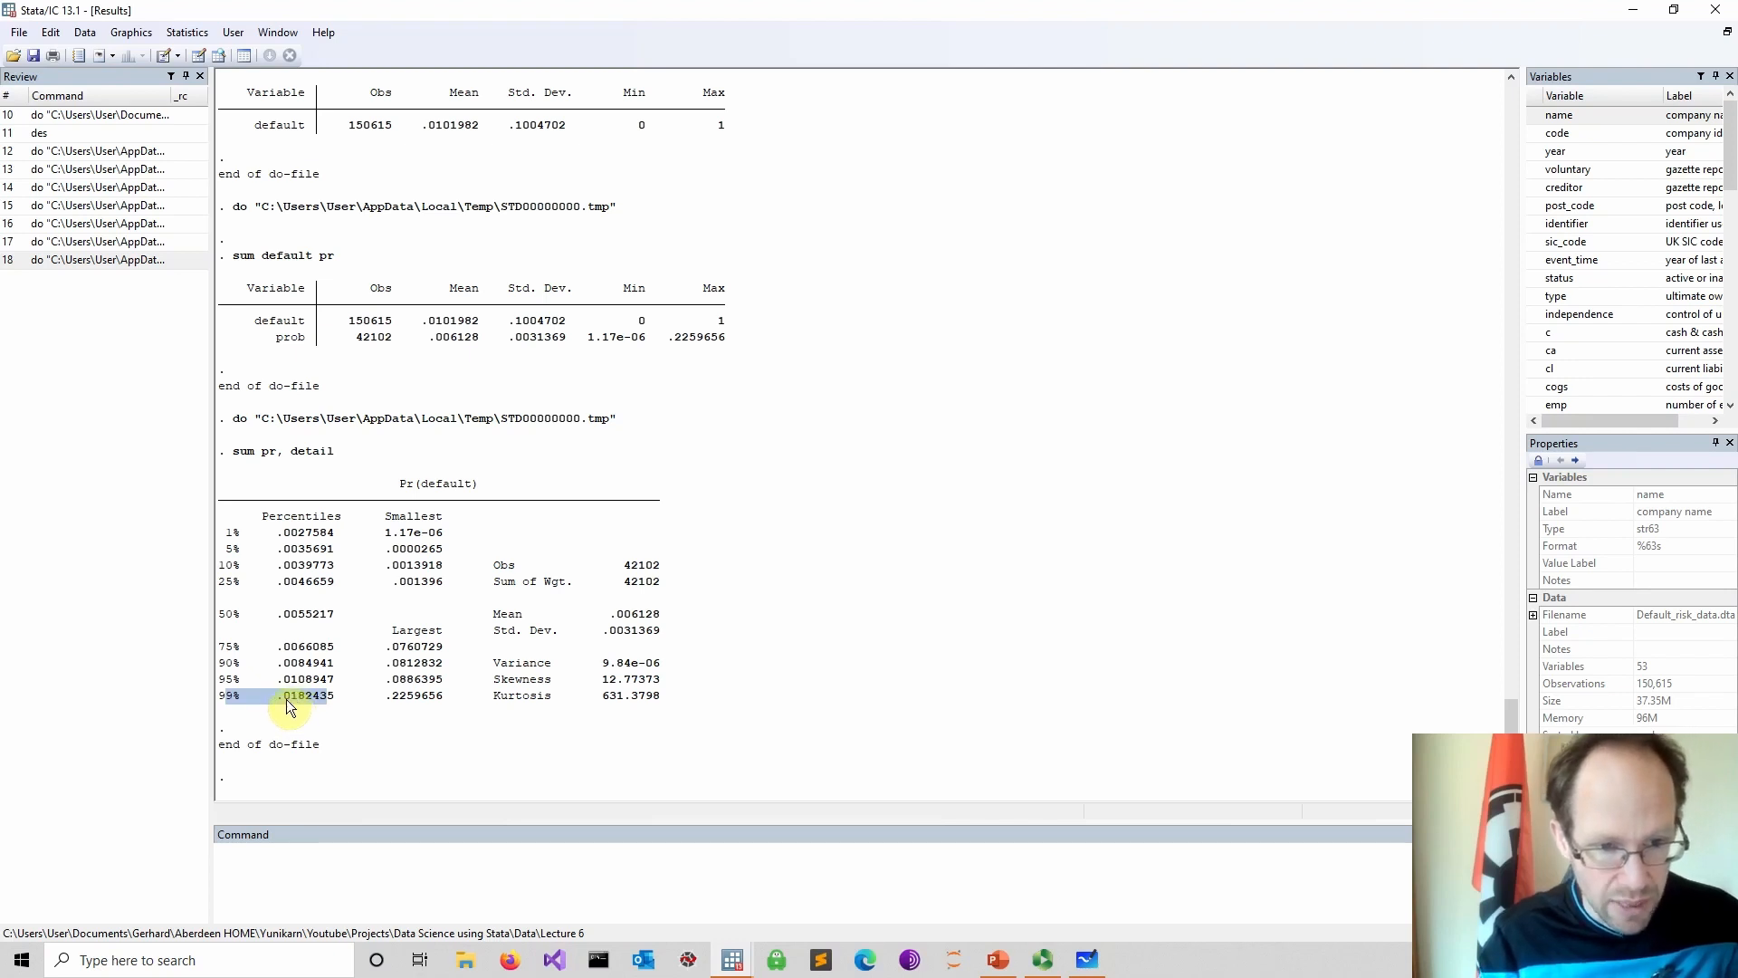
click(289, 703)
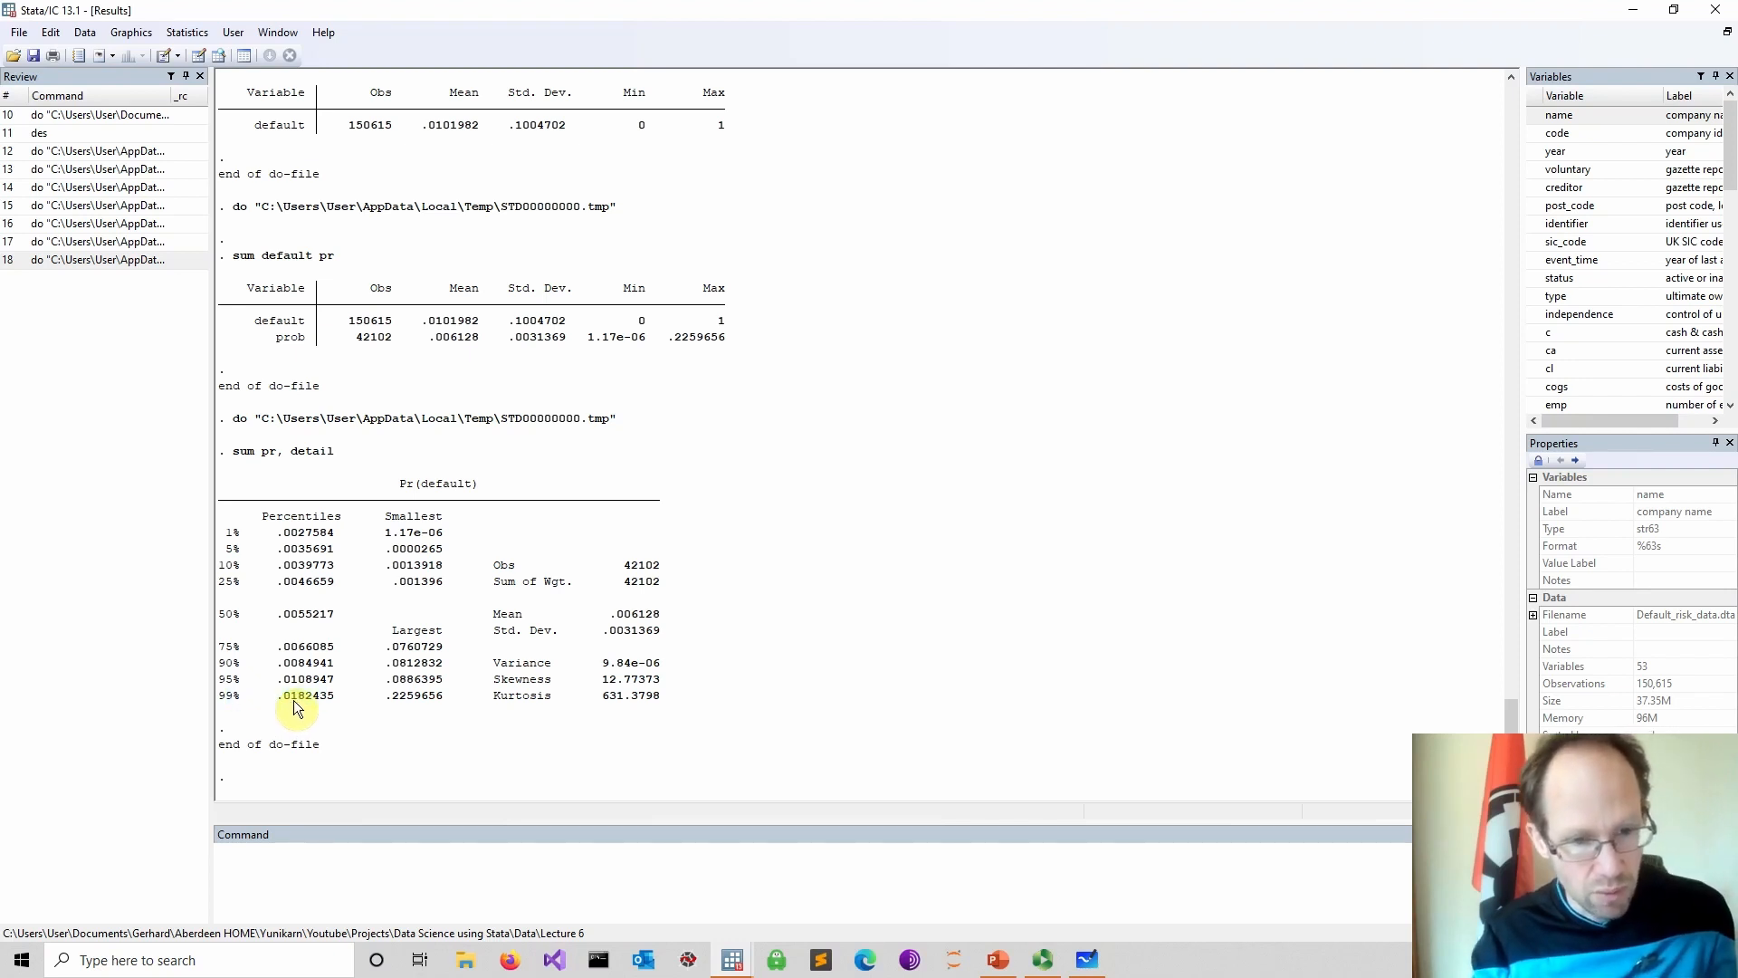
mouse_move(733, 958)
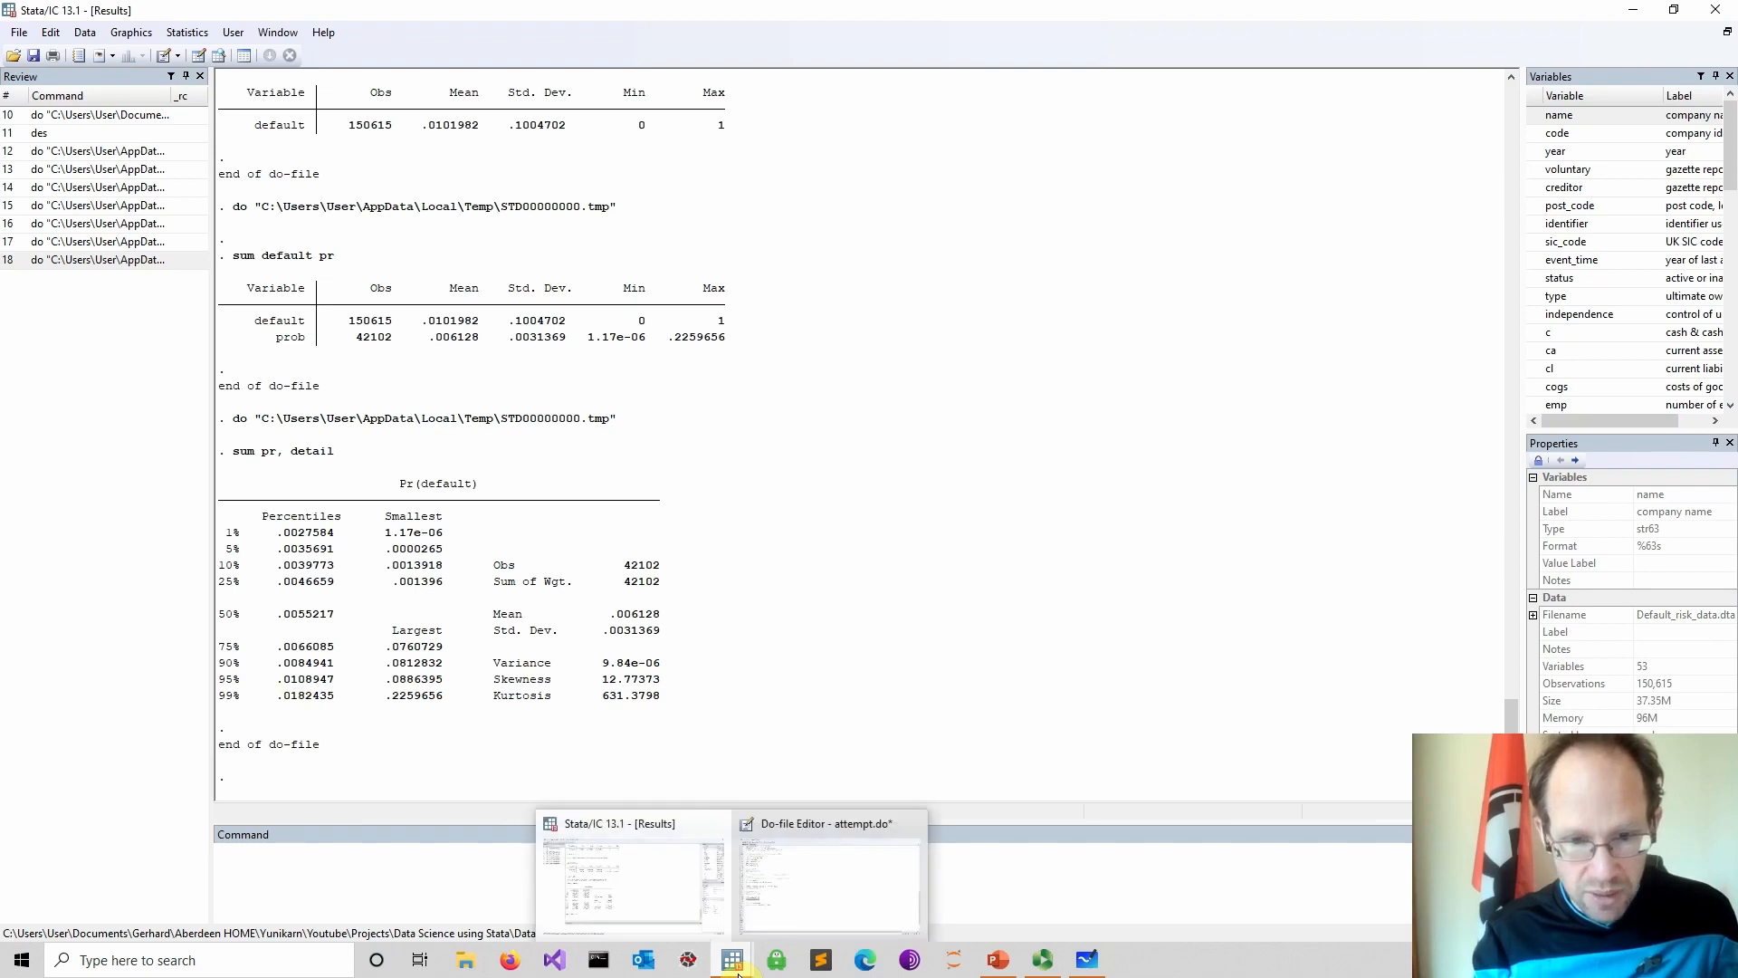
click(855, 891)
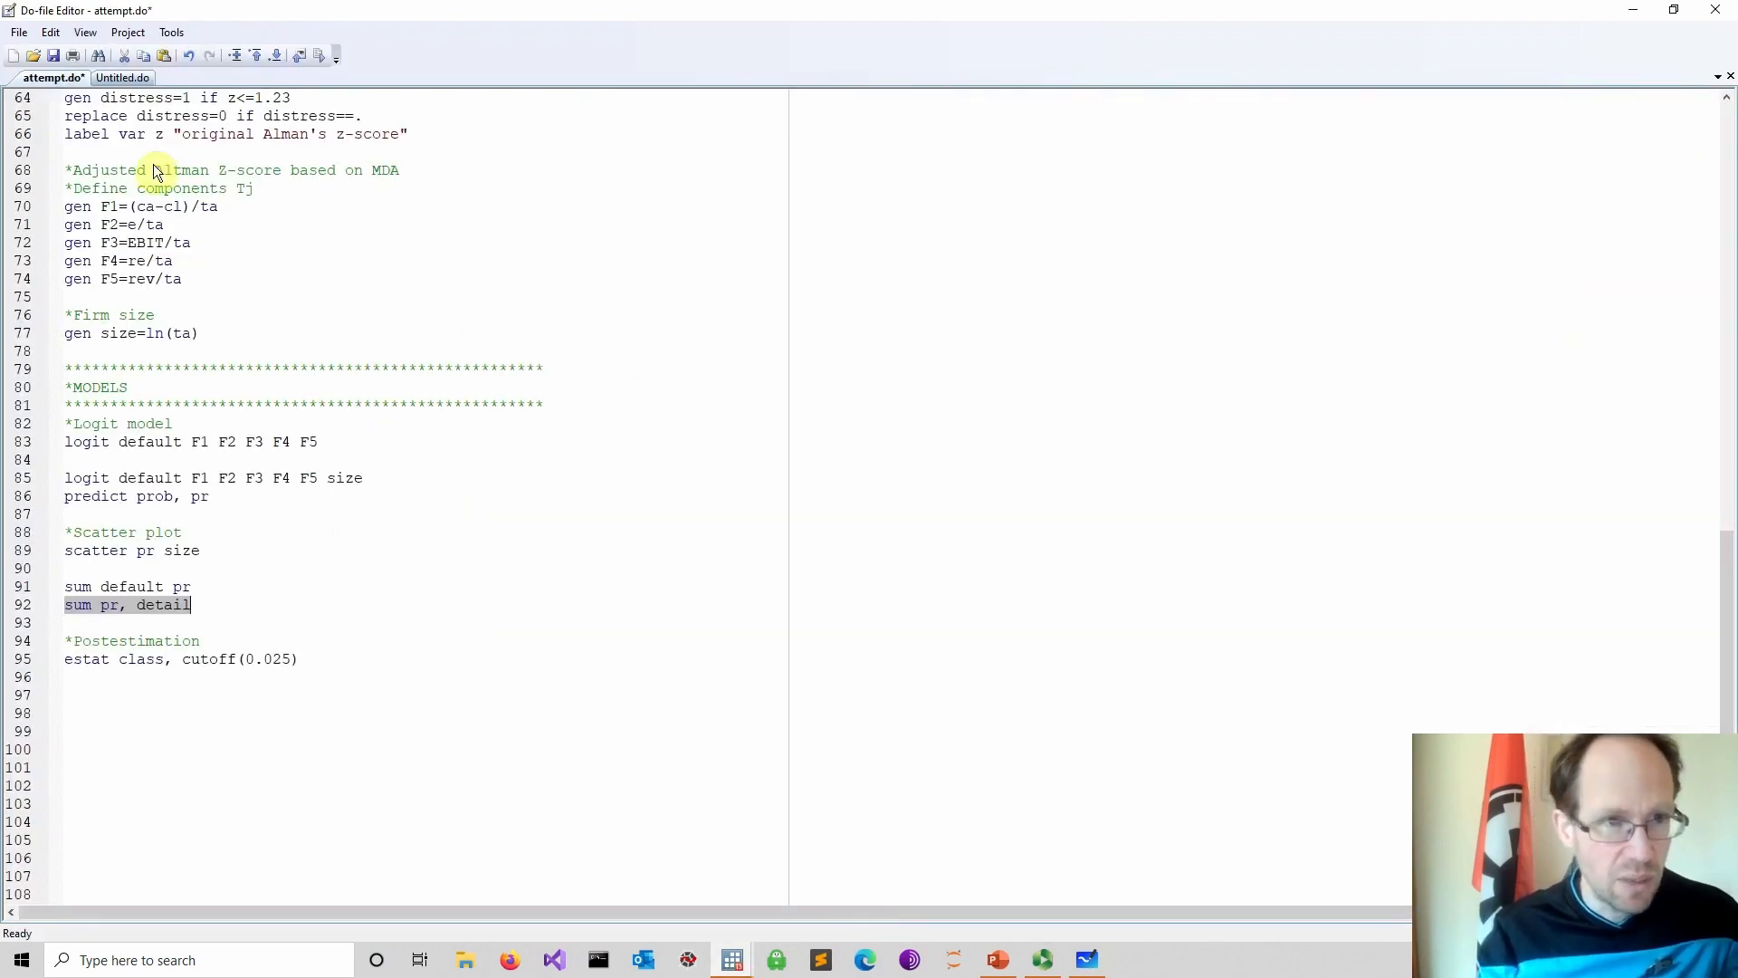
Save the do-file and run the estat class, cutoff(0.025) line
click(53, 56)
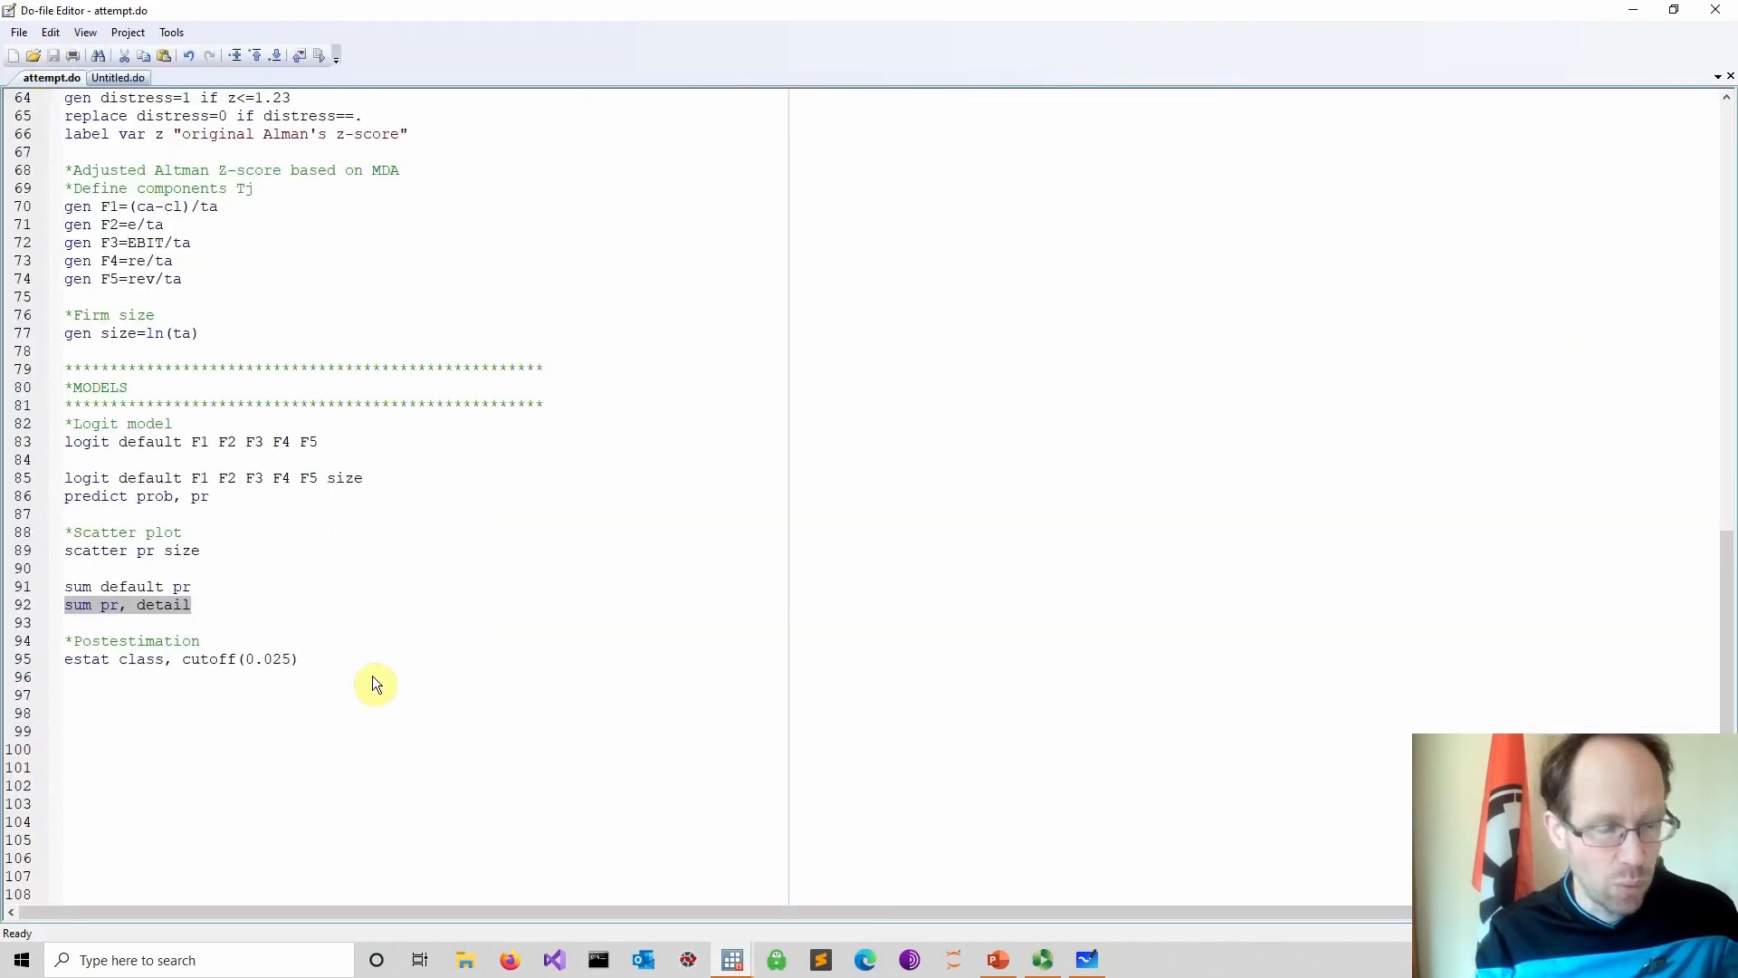
drag(383, 663, 31, 656)
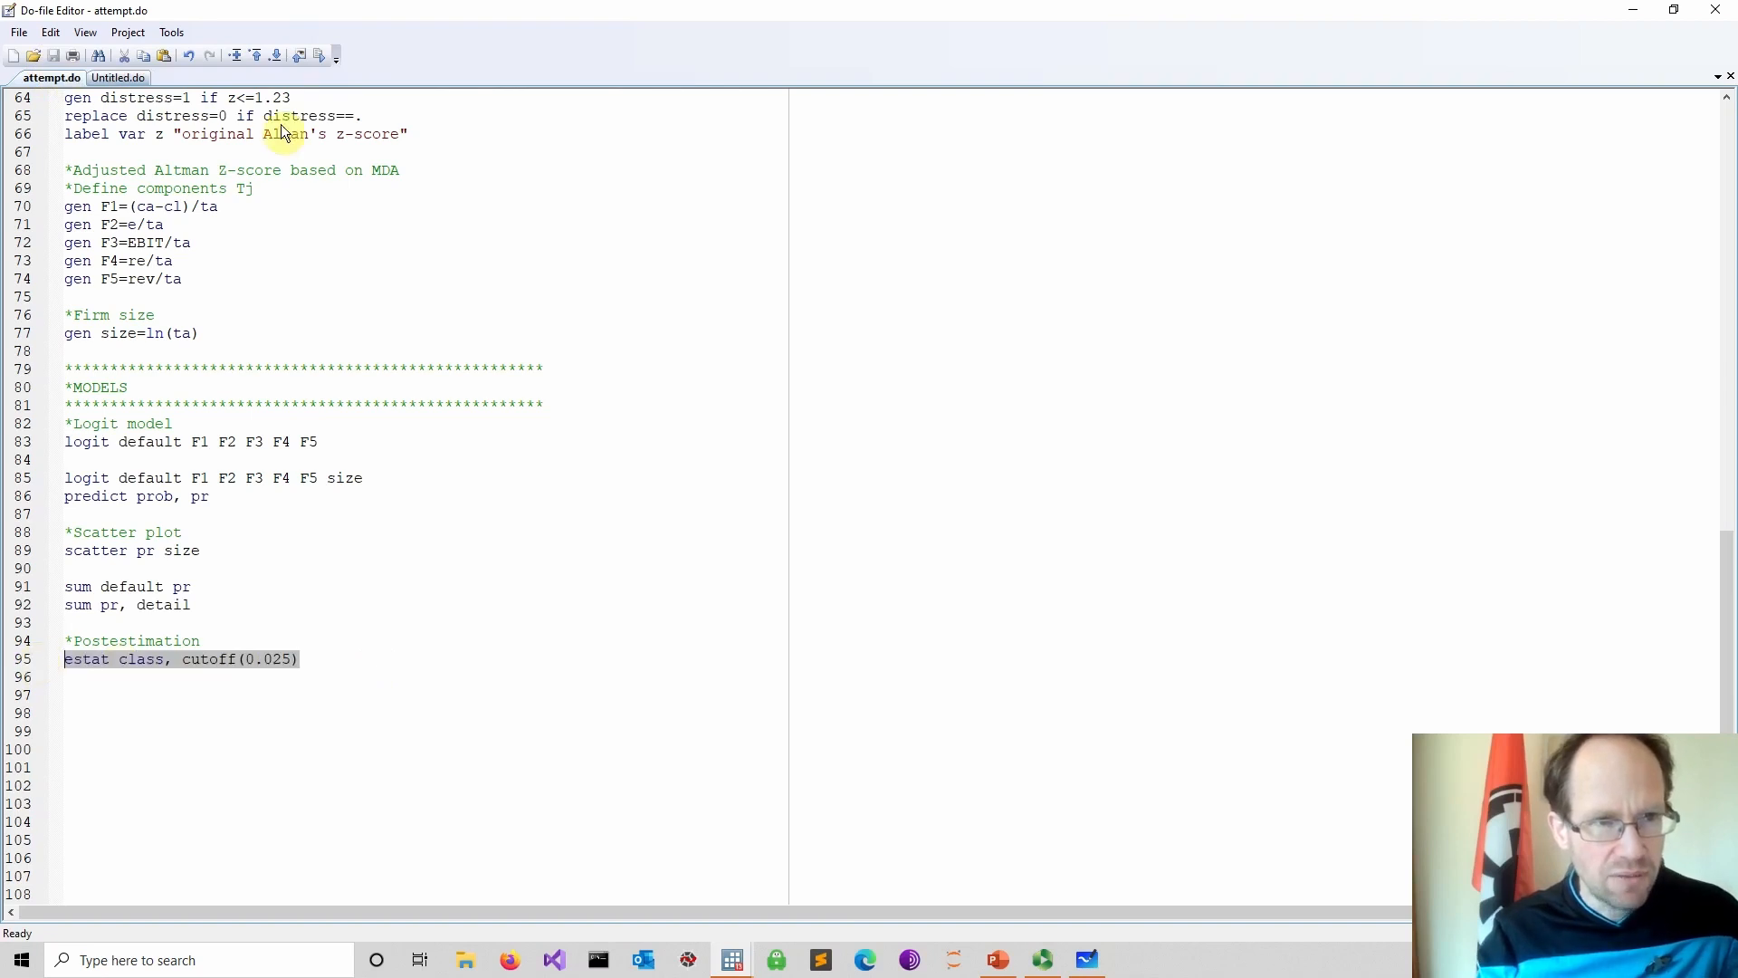
click(319, 56)
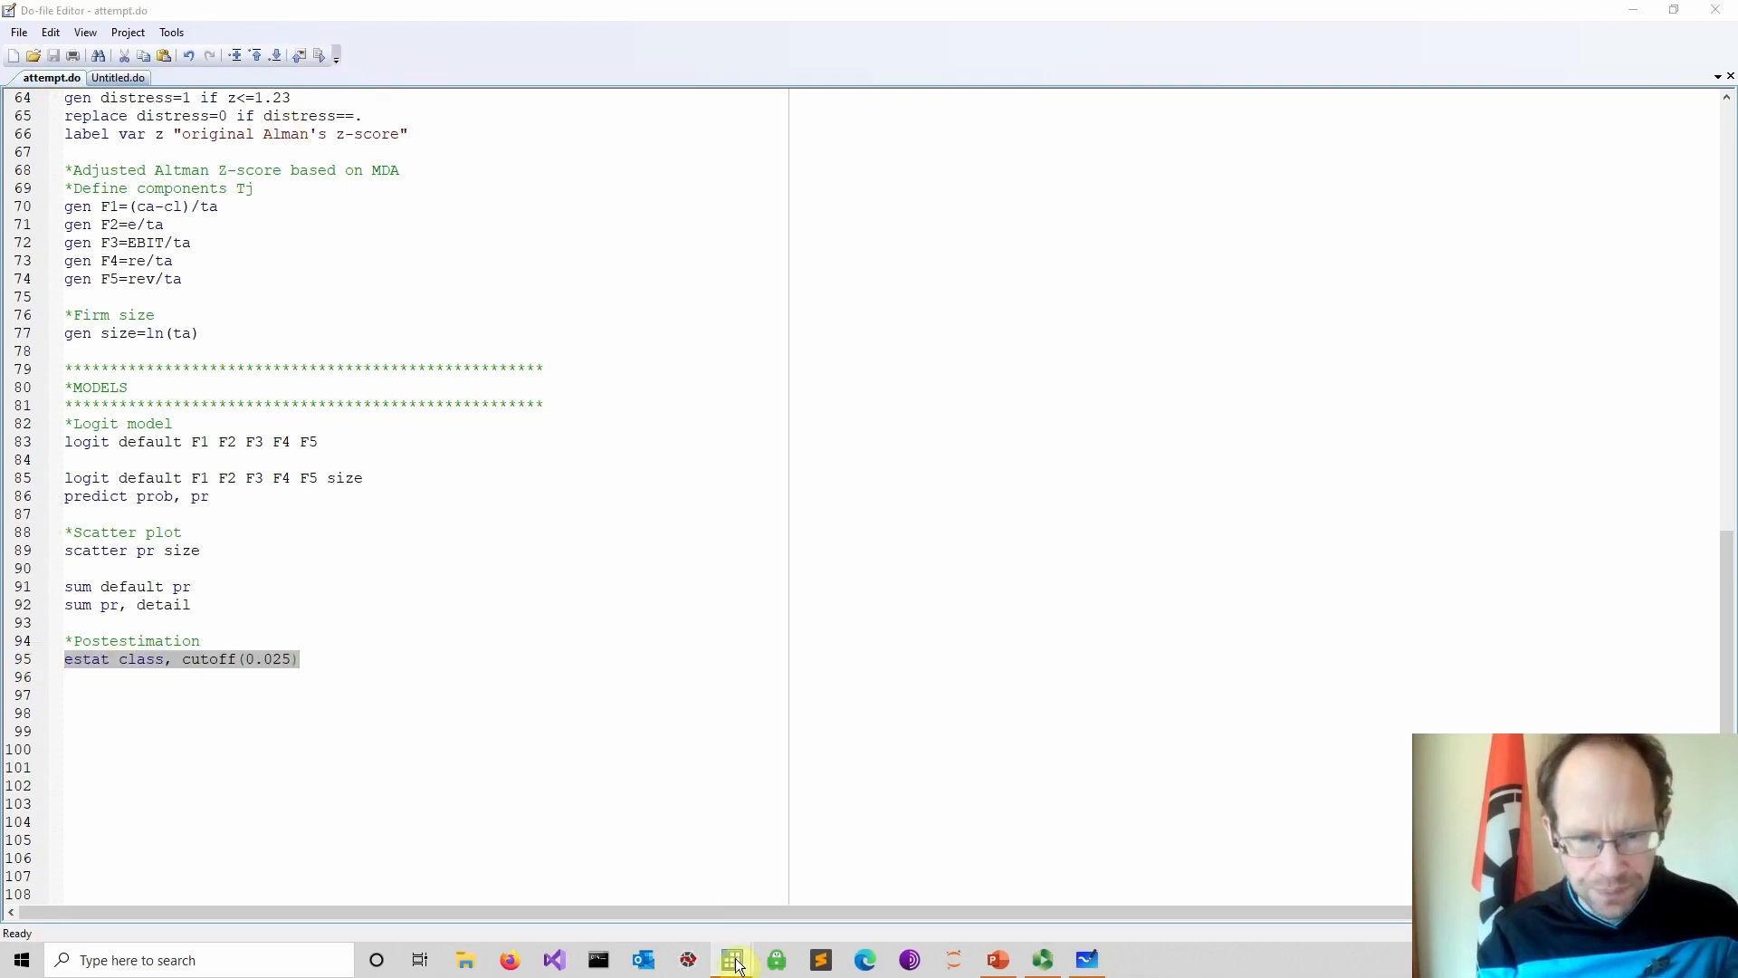
mouse_move(735, 963)
click(672, 900)
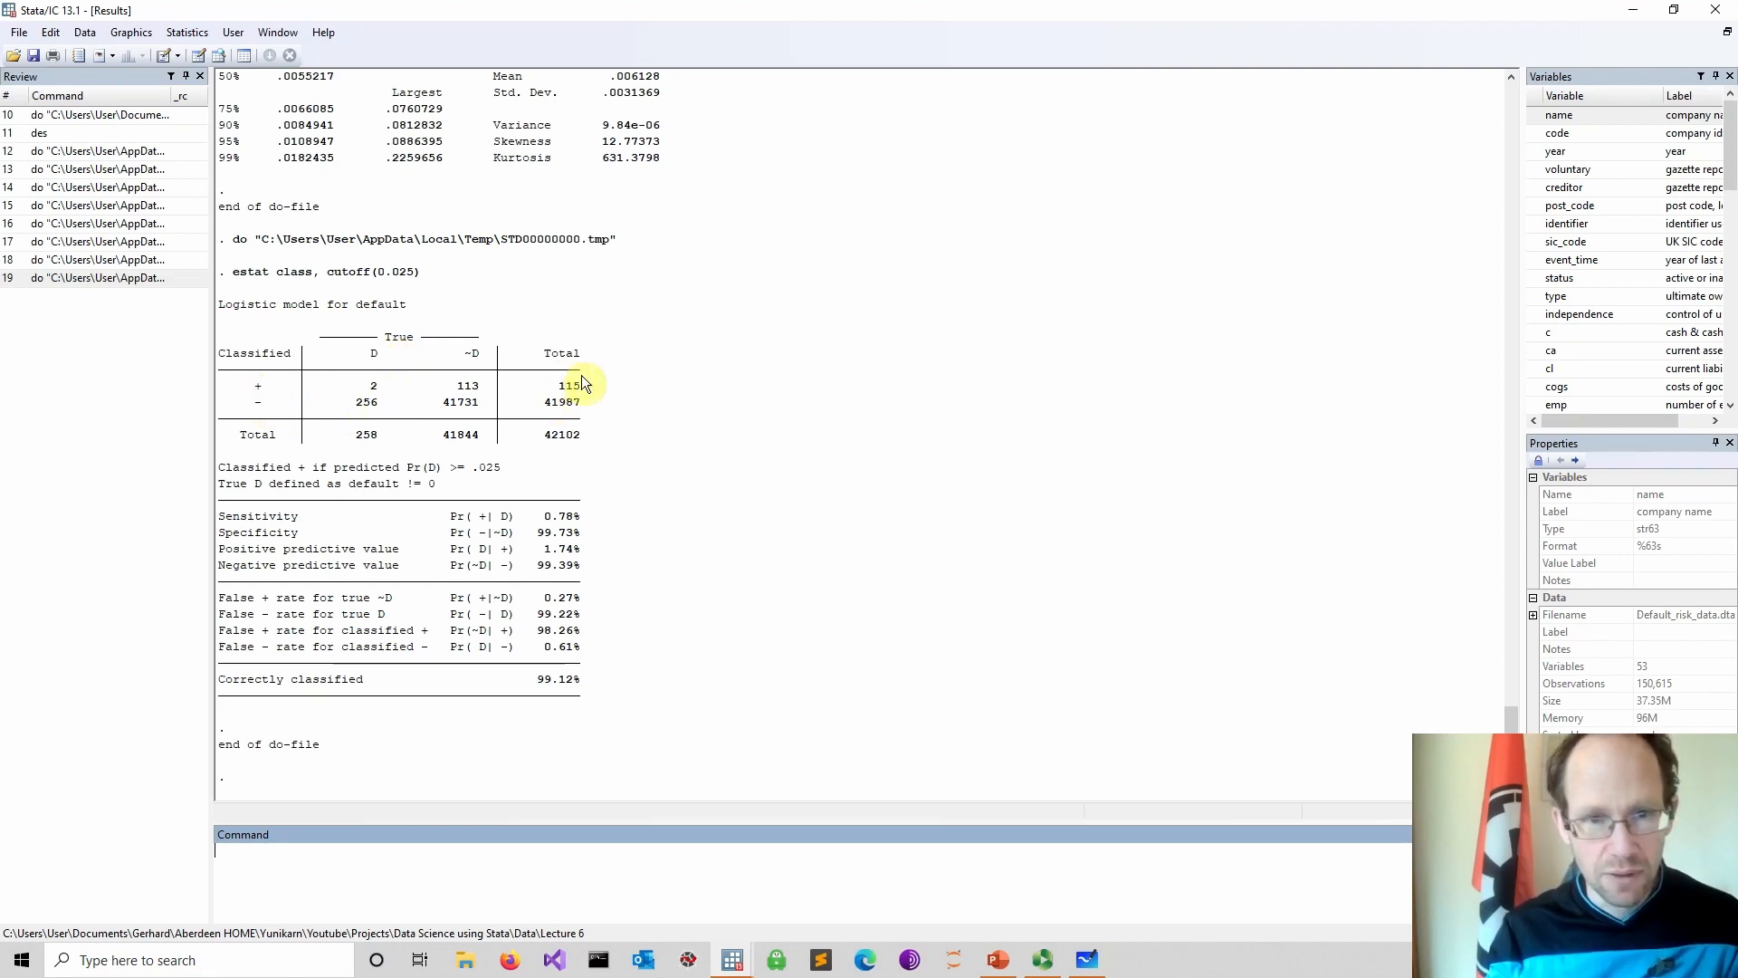
Examine the classification table's counts and the sensitivity and specificity rates
drag(544, 388, 579, 388)
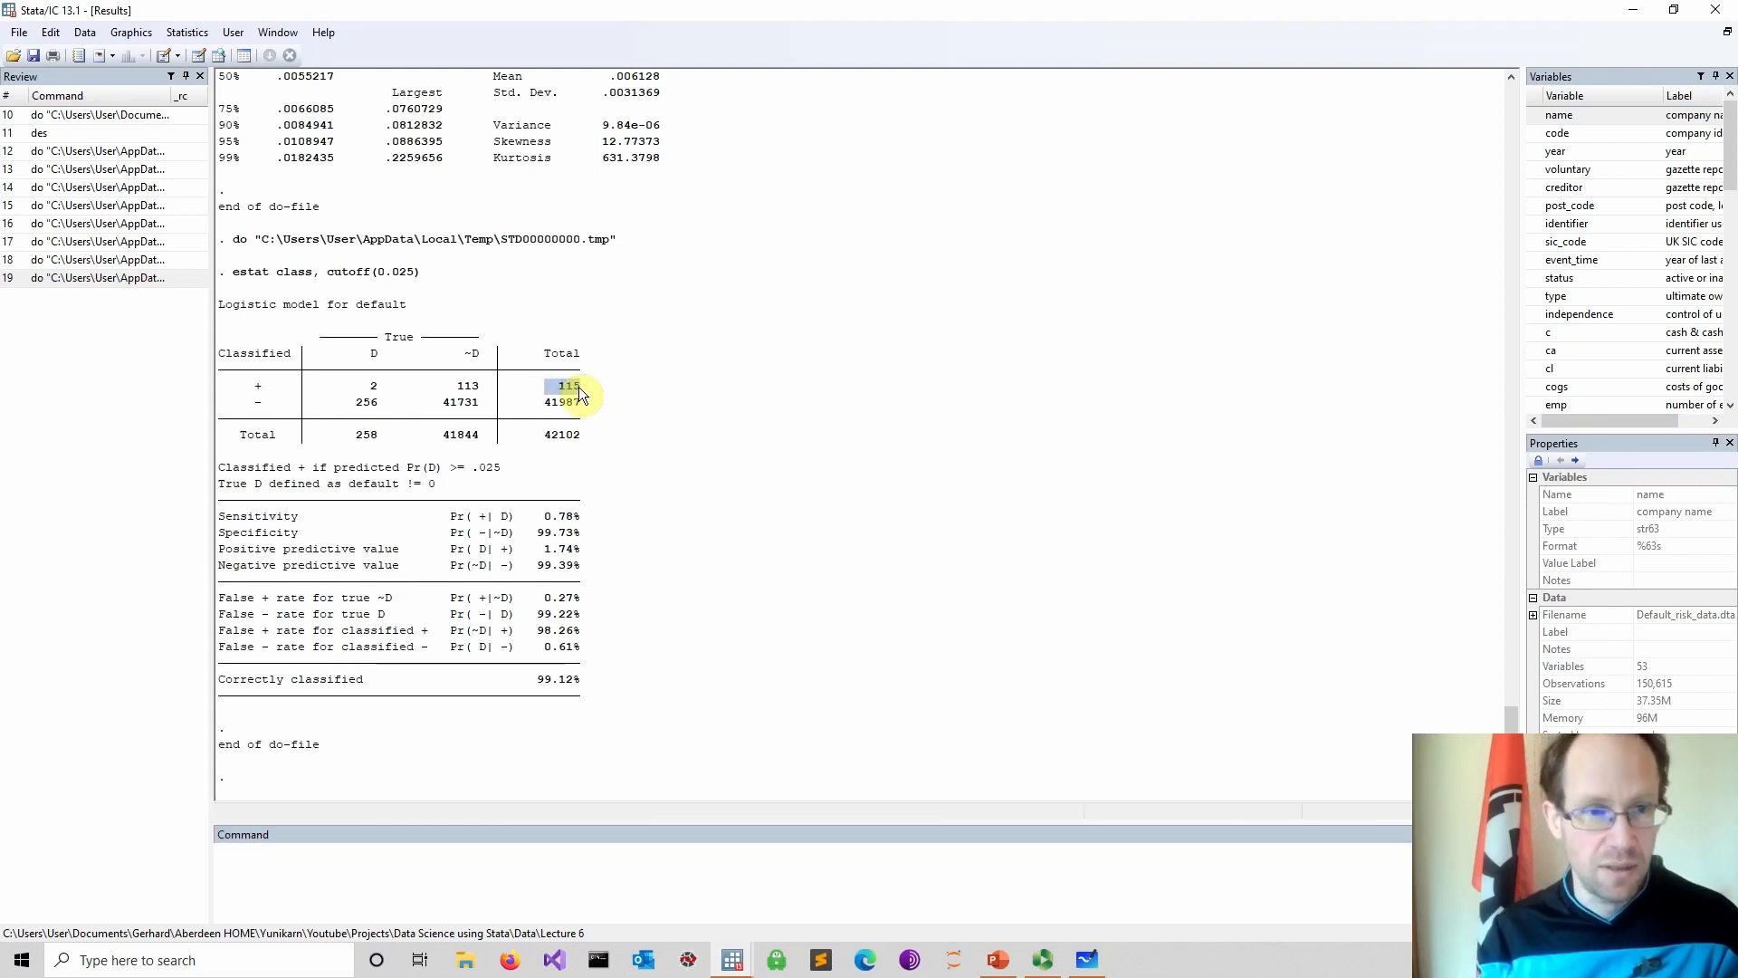
drag(350, 388, 382, 397)
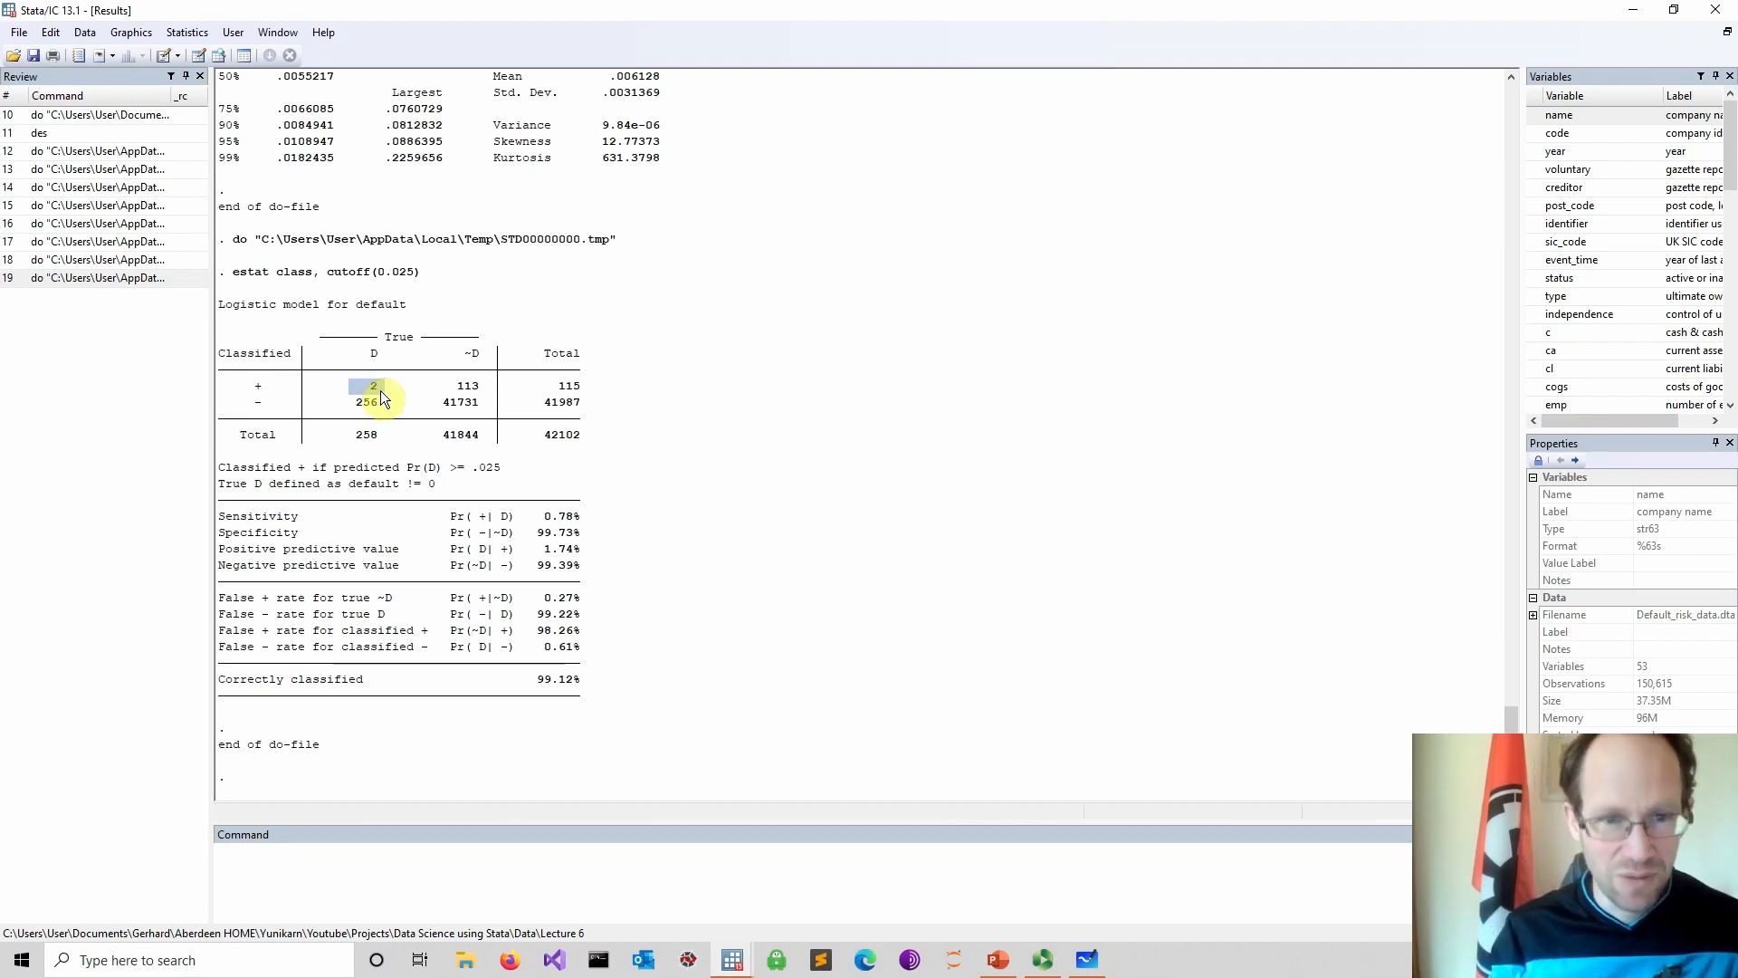
drag(220, 516, 585, 514)
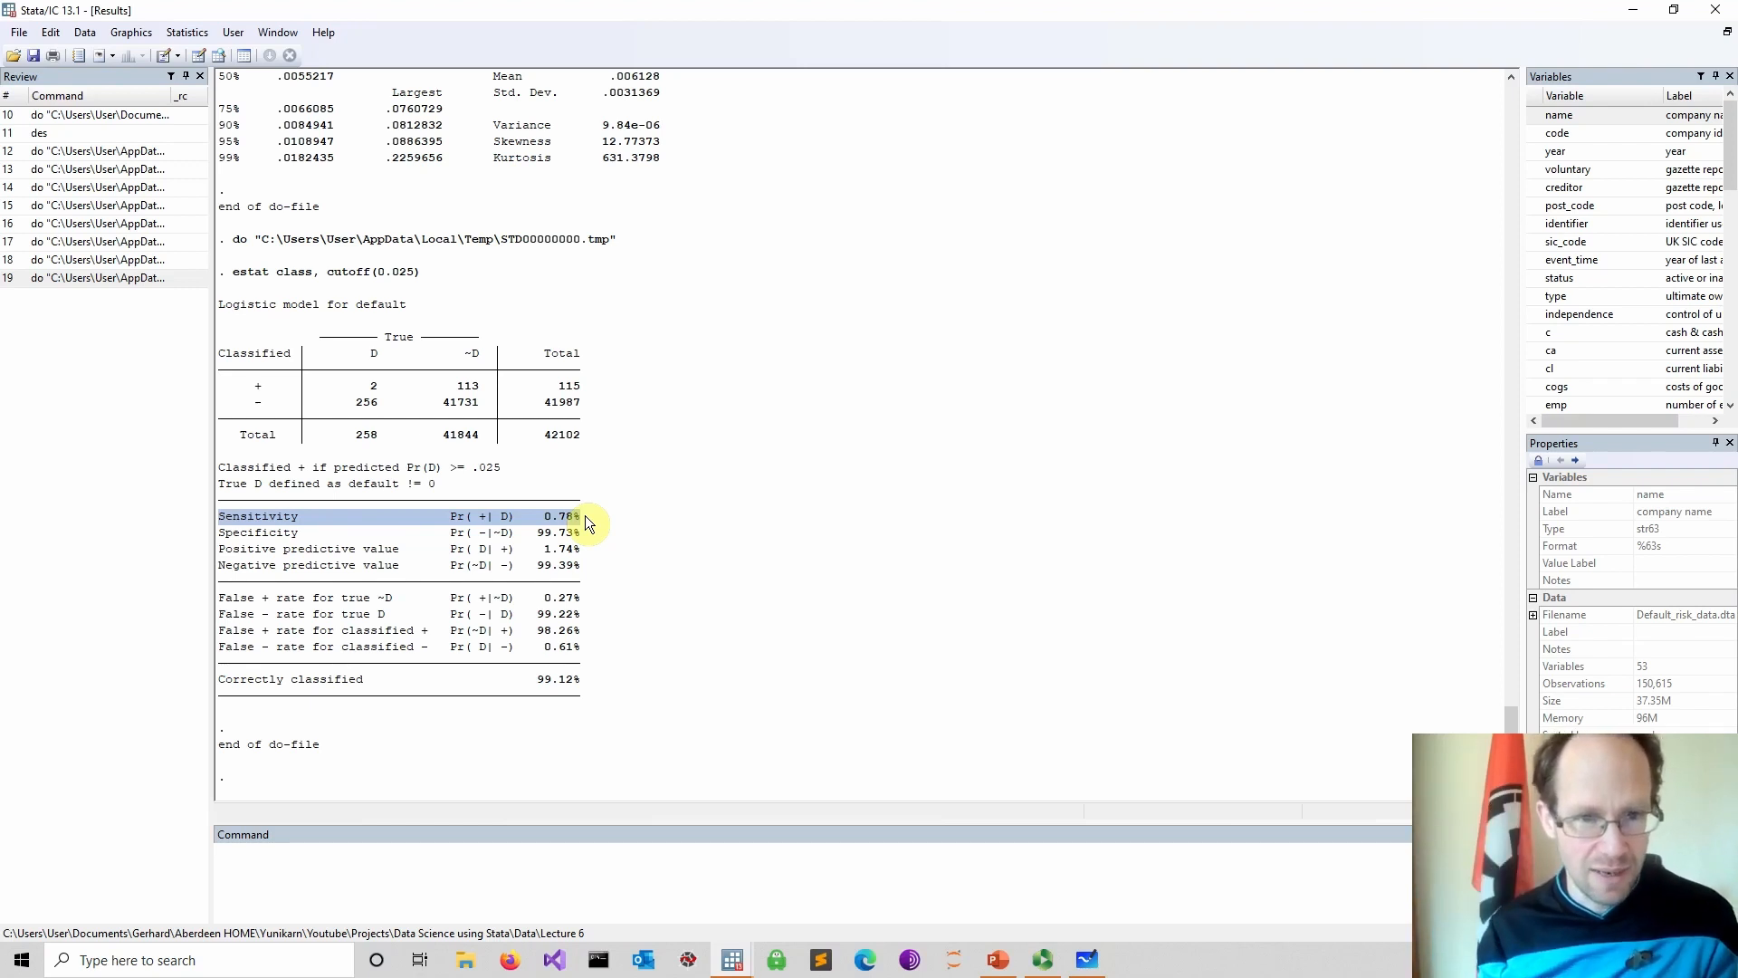
drag(254, 384, 380, 389)
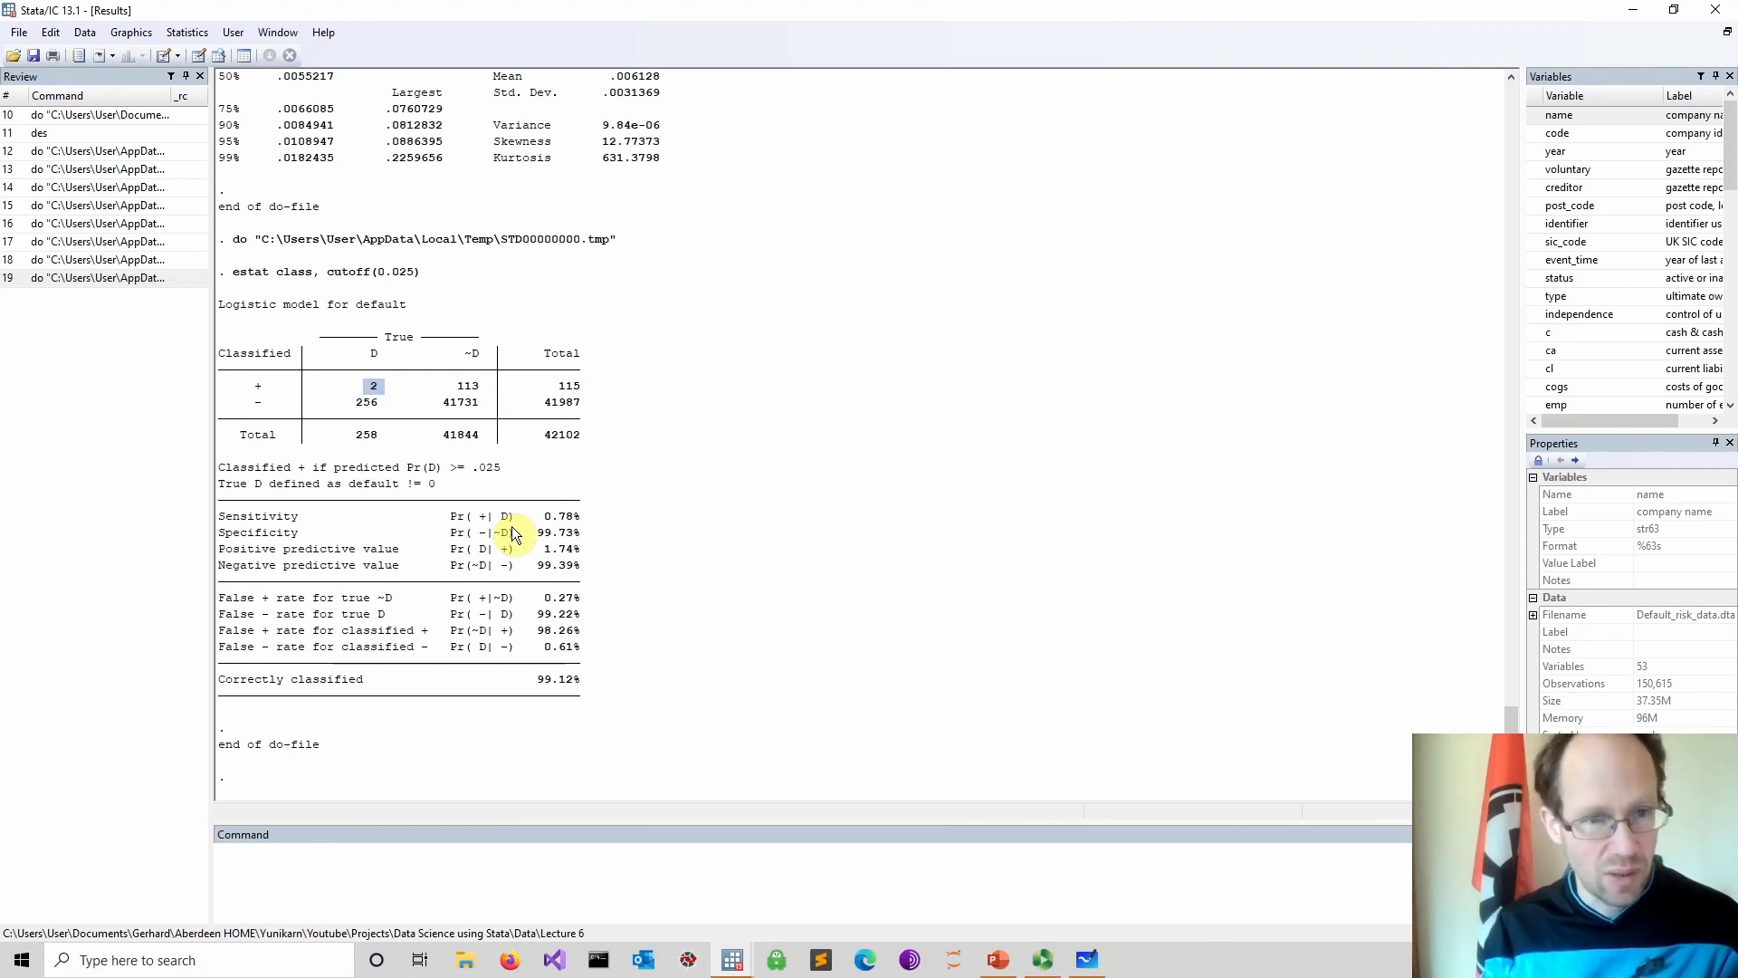
double_click(469, 388)
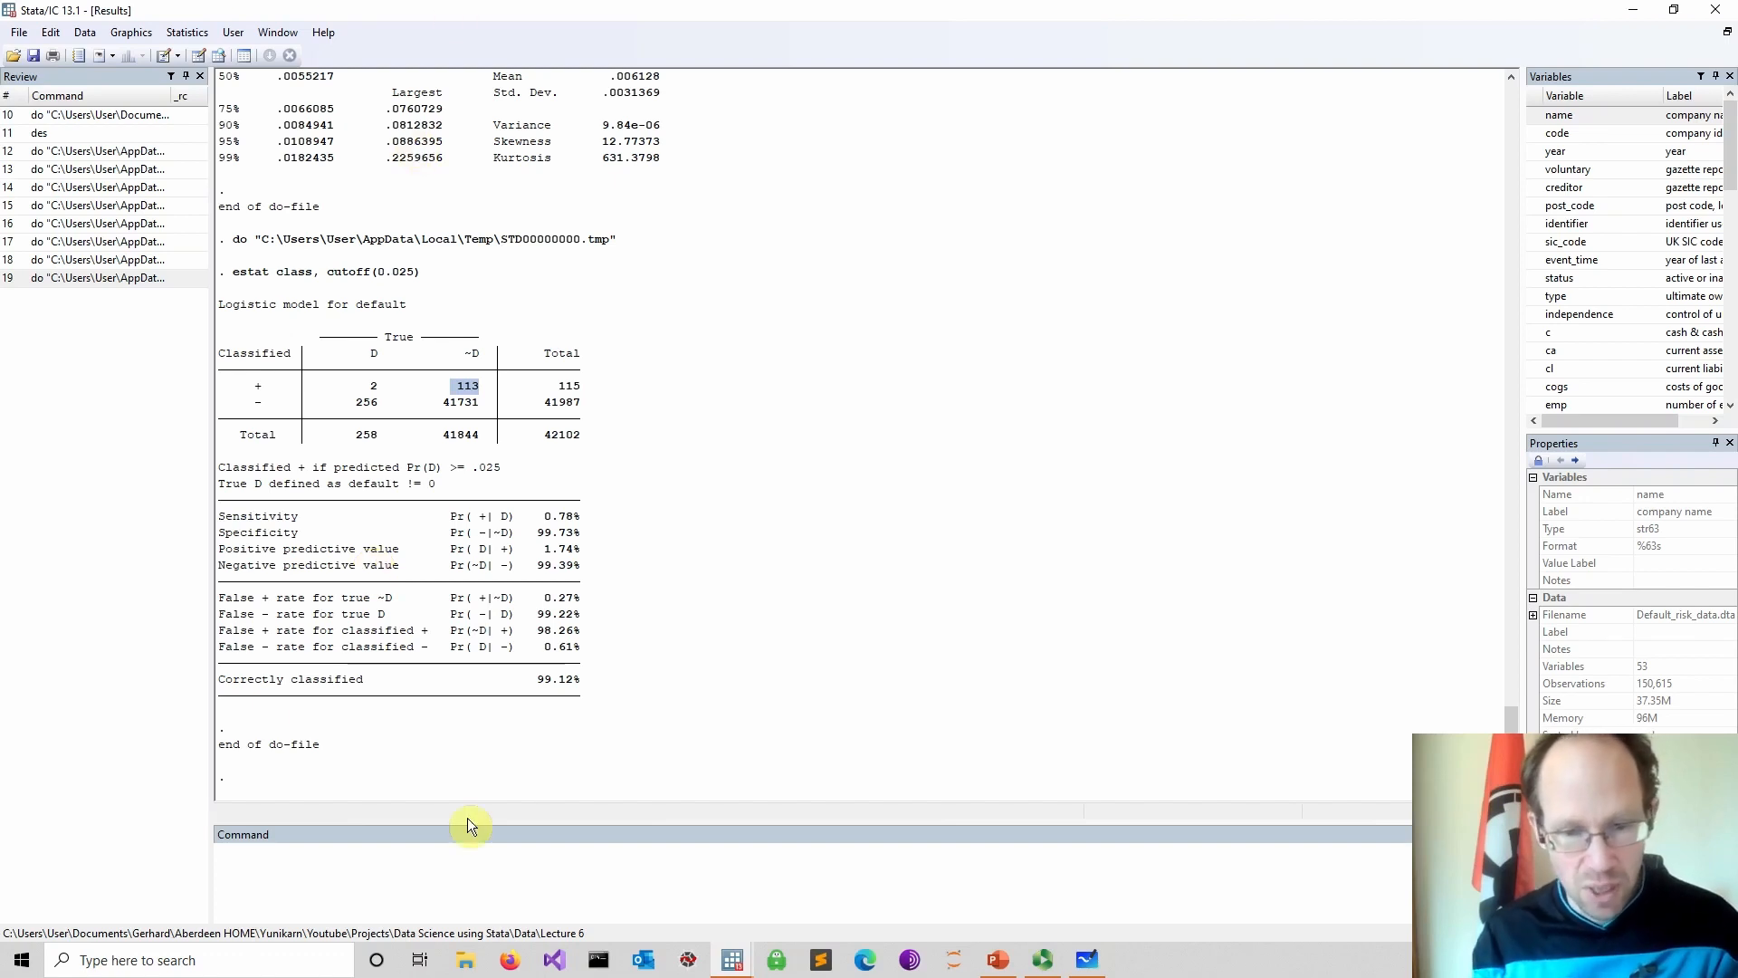
Duplicate the estat class, cutoff(0.025) line onto a new line beneath it
click(735, 964)
click(779, 844)
click(302, 665)
drag(309, 656, 65, 656)
key(ctrl+c)
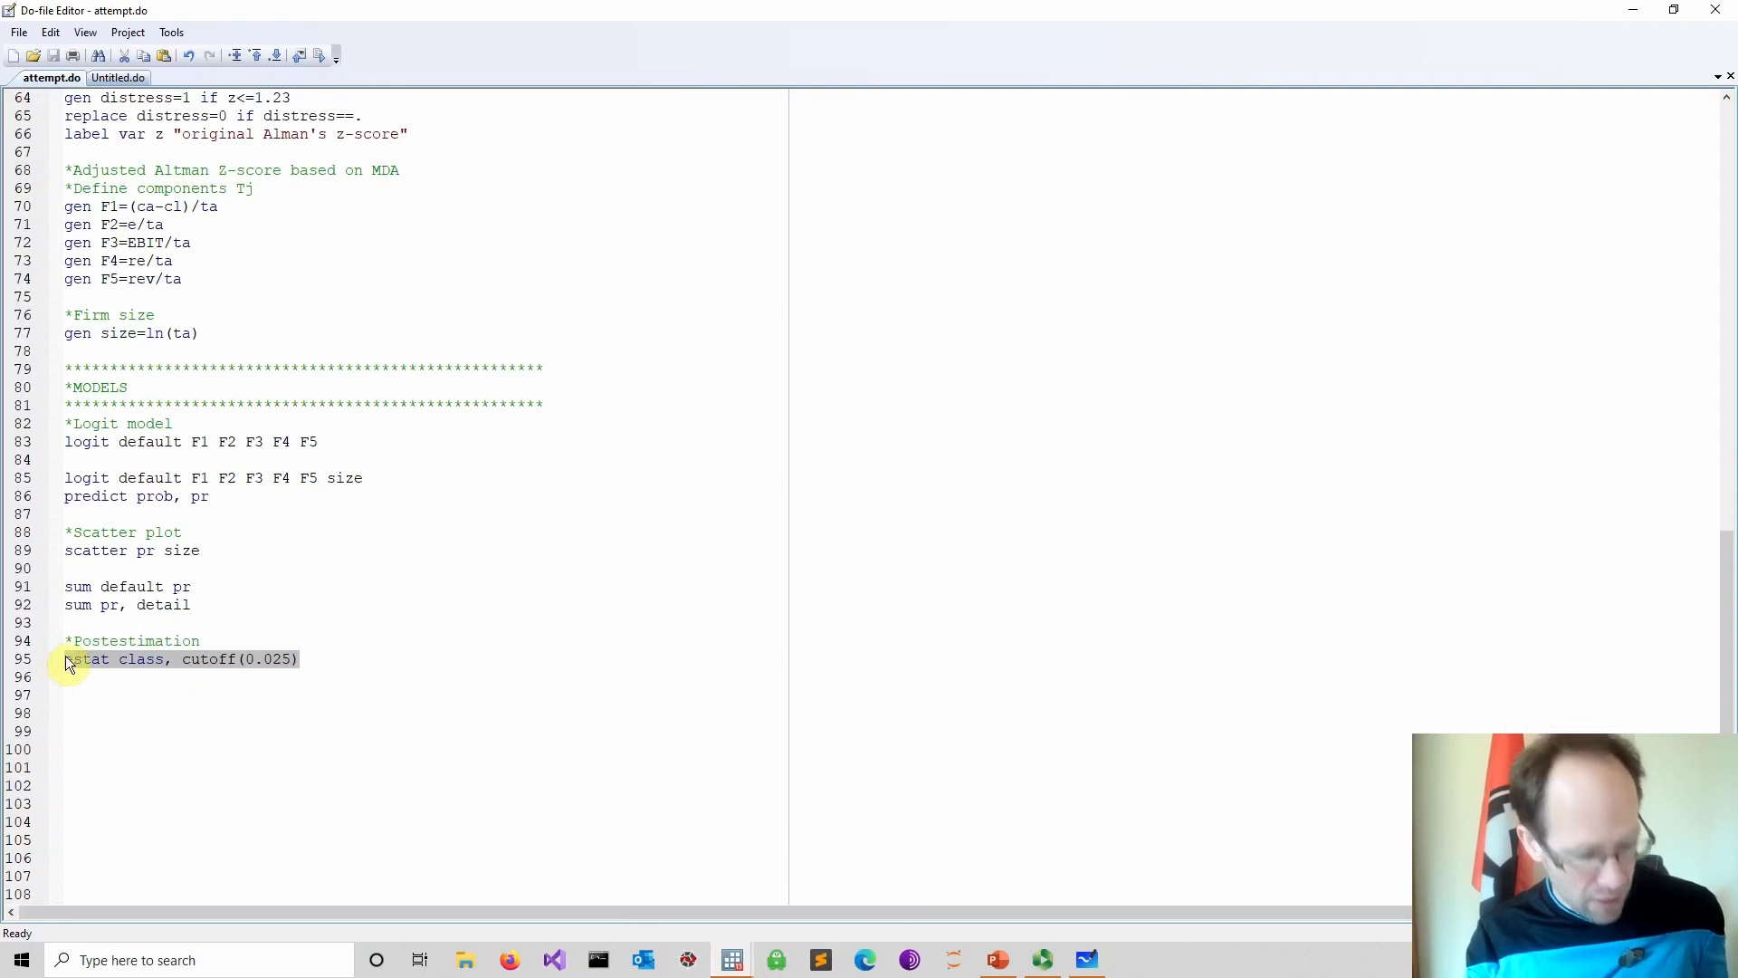
click(315, 665)
key(Return)
key(ctrl+v)
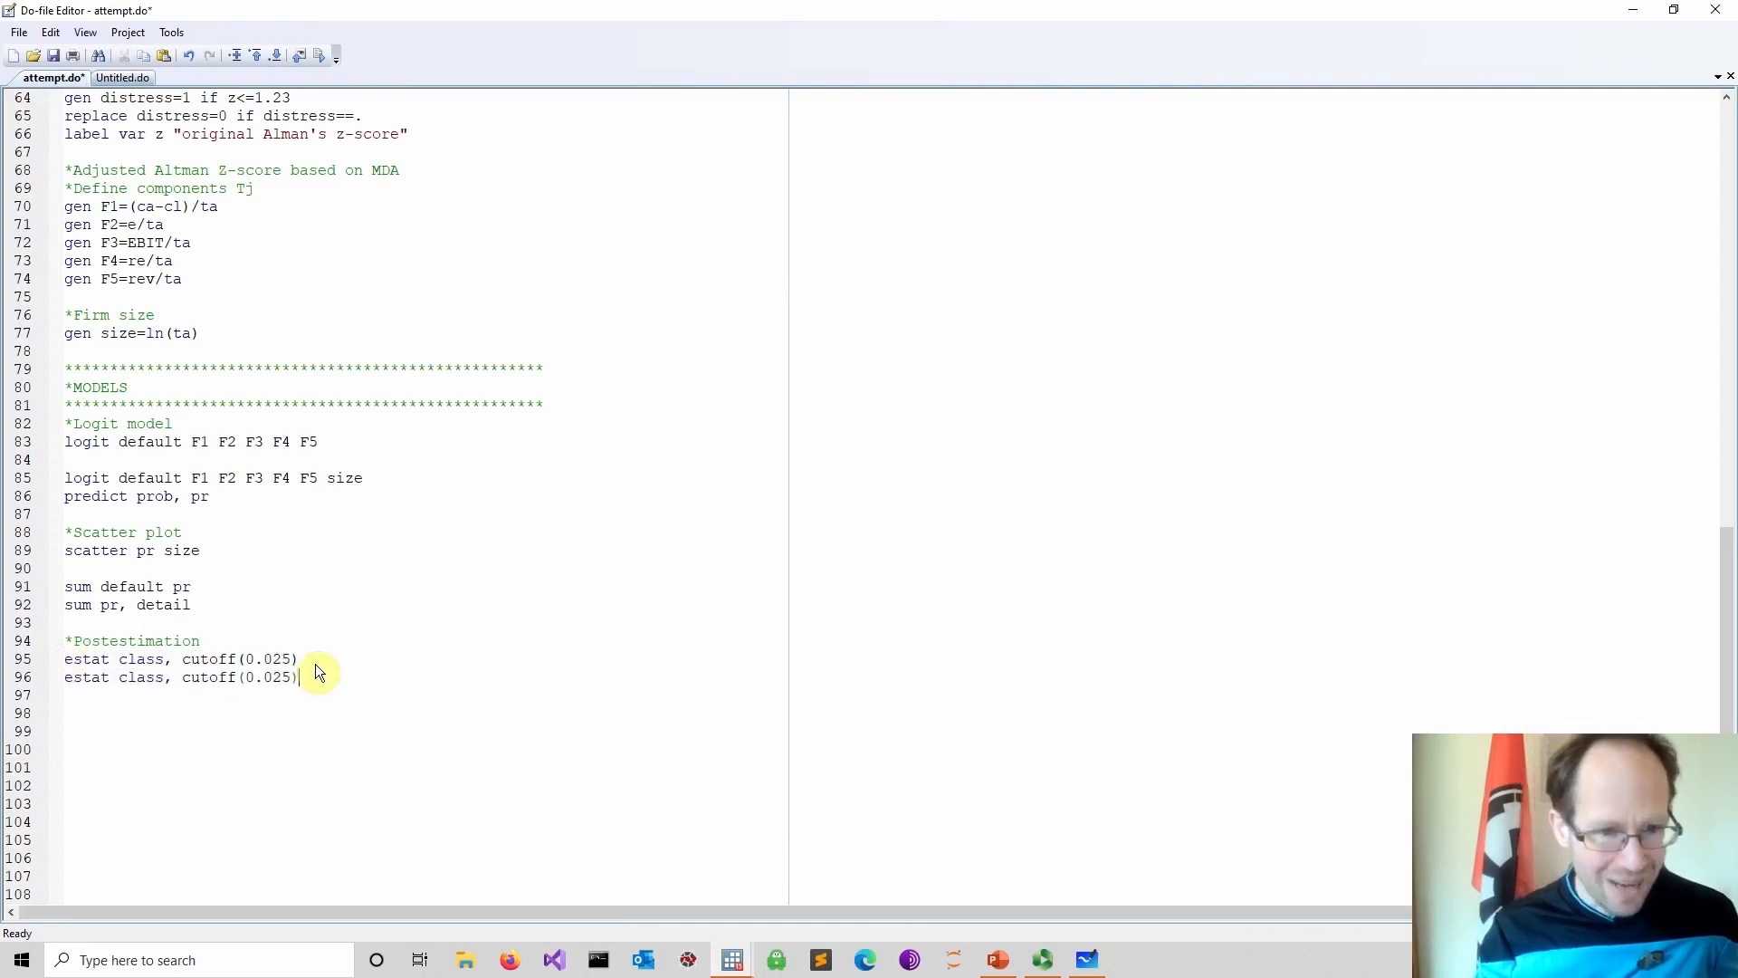
Change the duplicated line's cutoff to 0.018, save the do-file and run that estat class line
drag(291, 677, 281, 679)
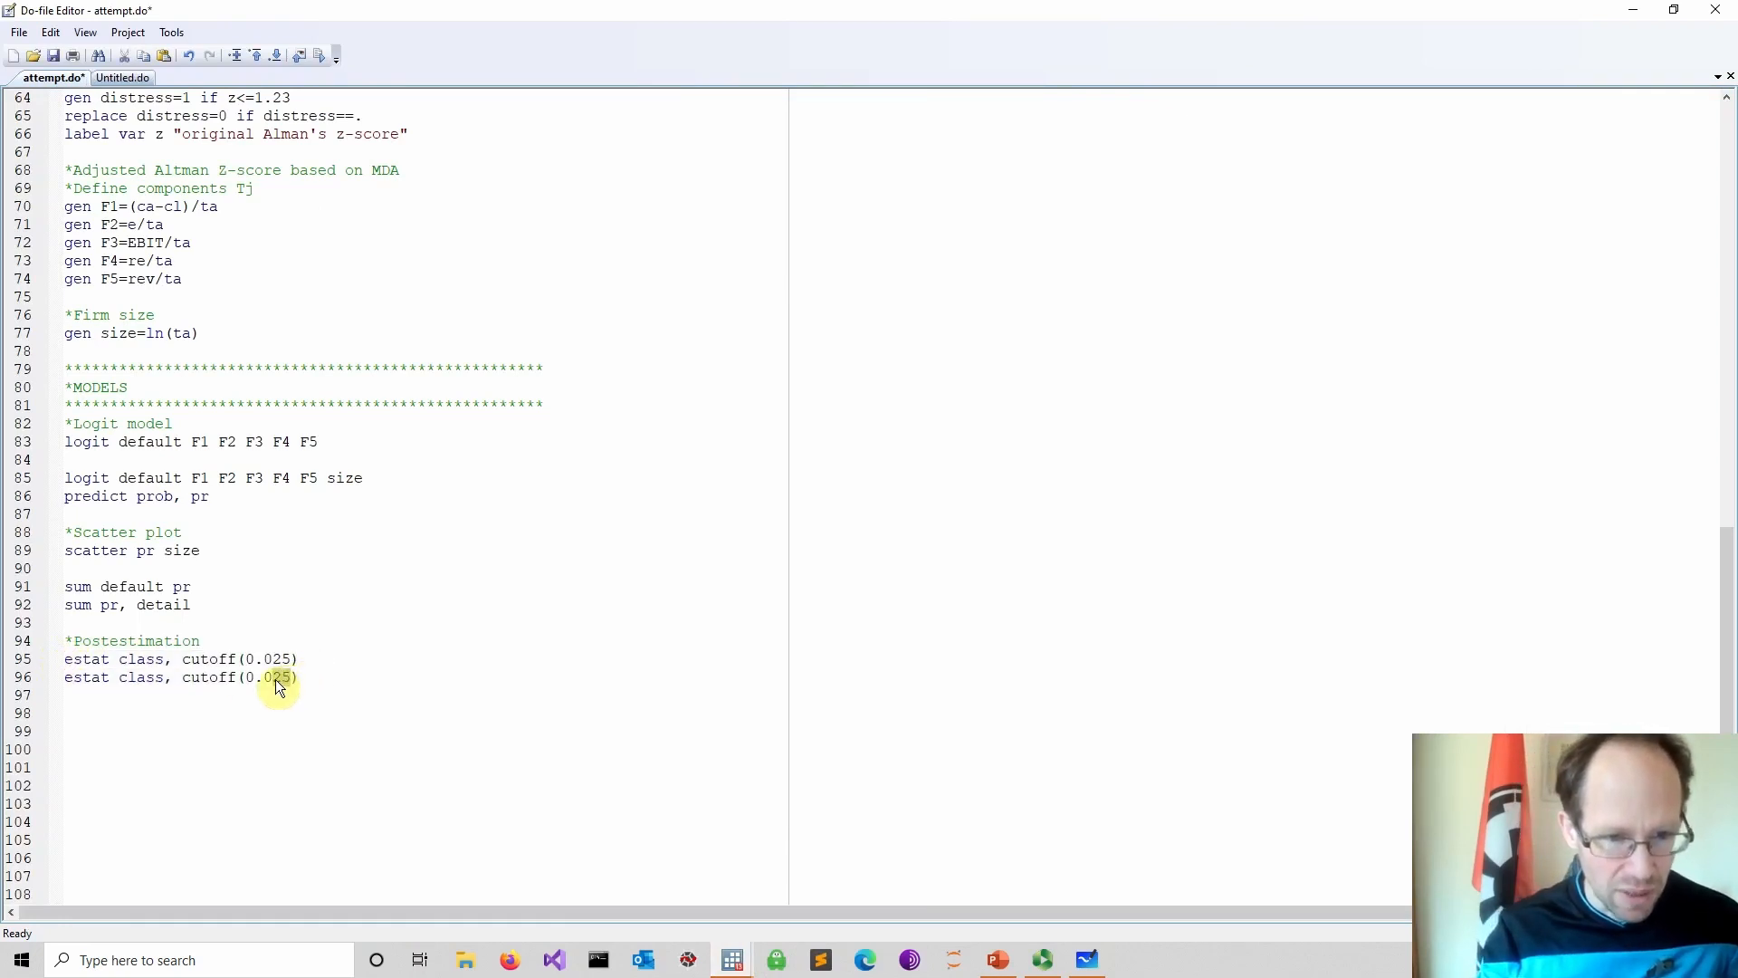
text(18)
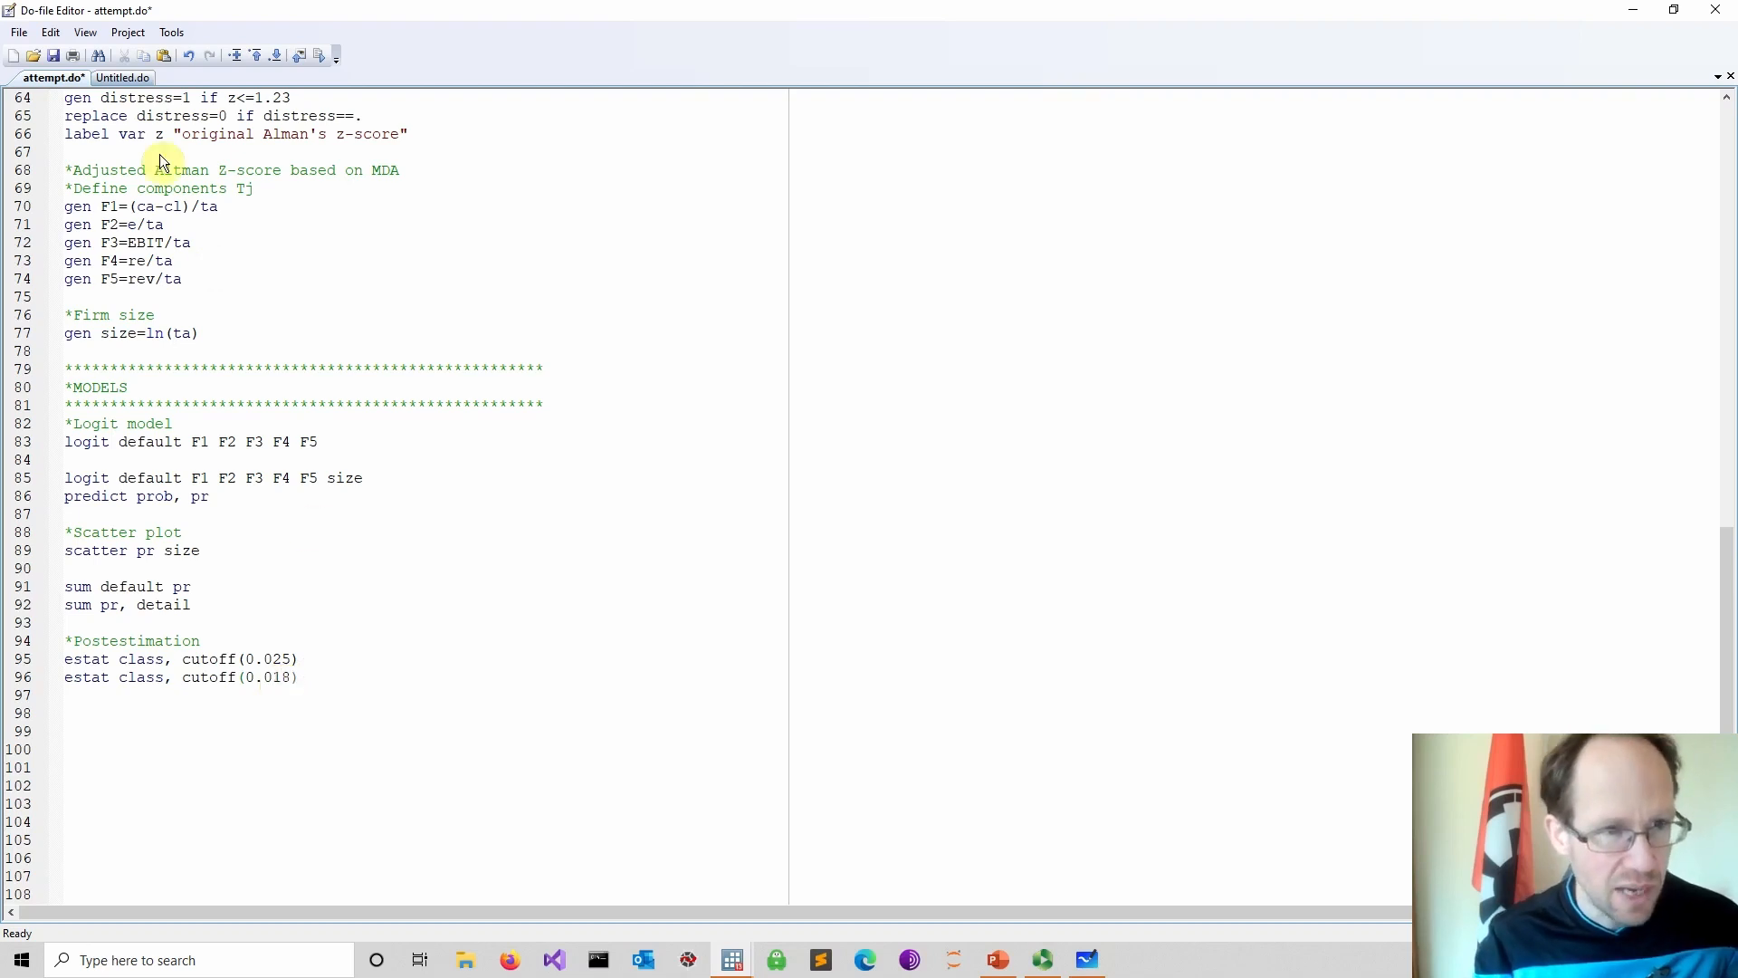
click(53, 55)
drag(346, 687, 136, 685)
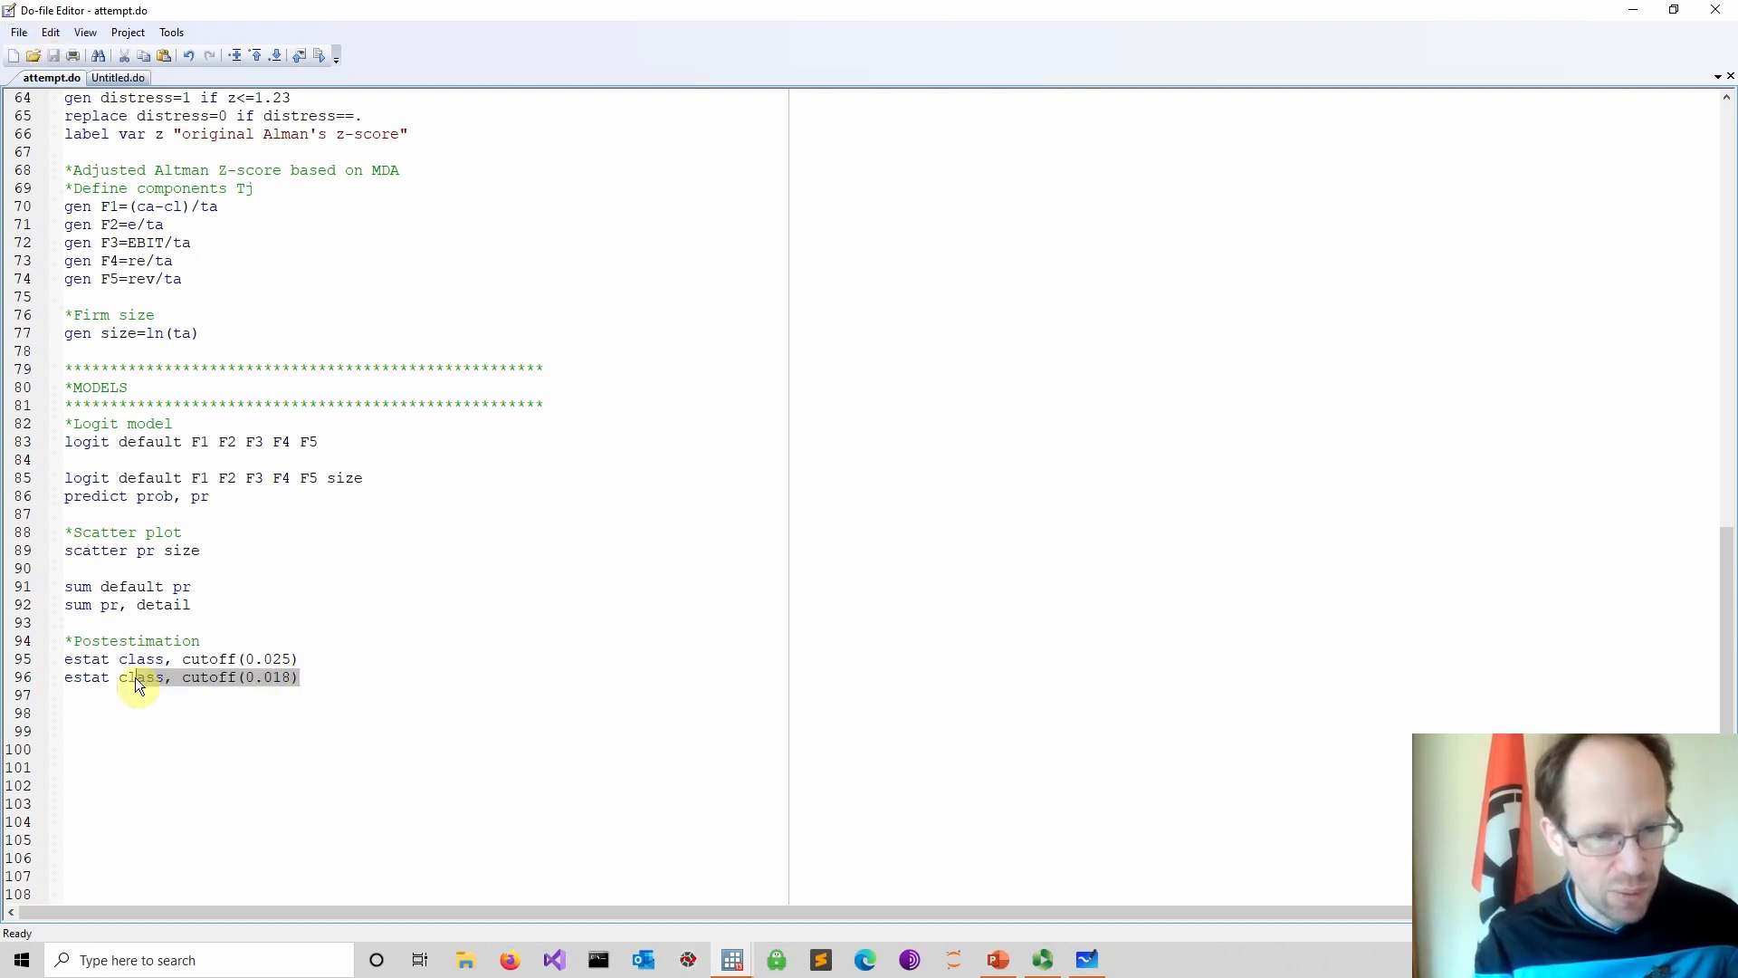
click(312, 56)
click(638, 883)
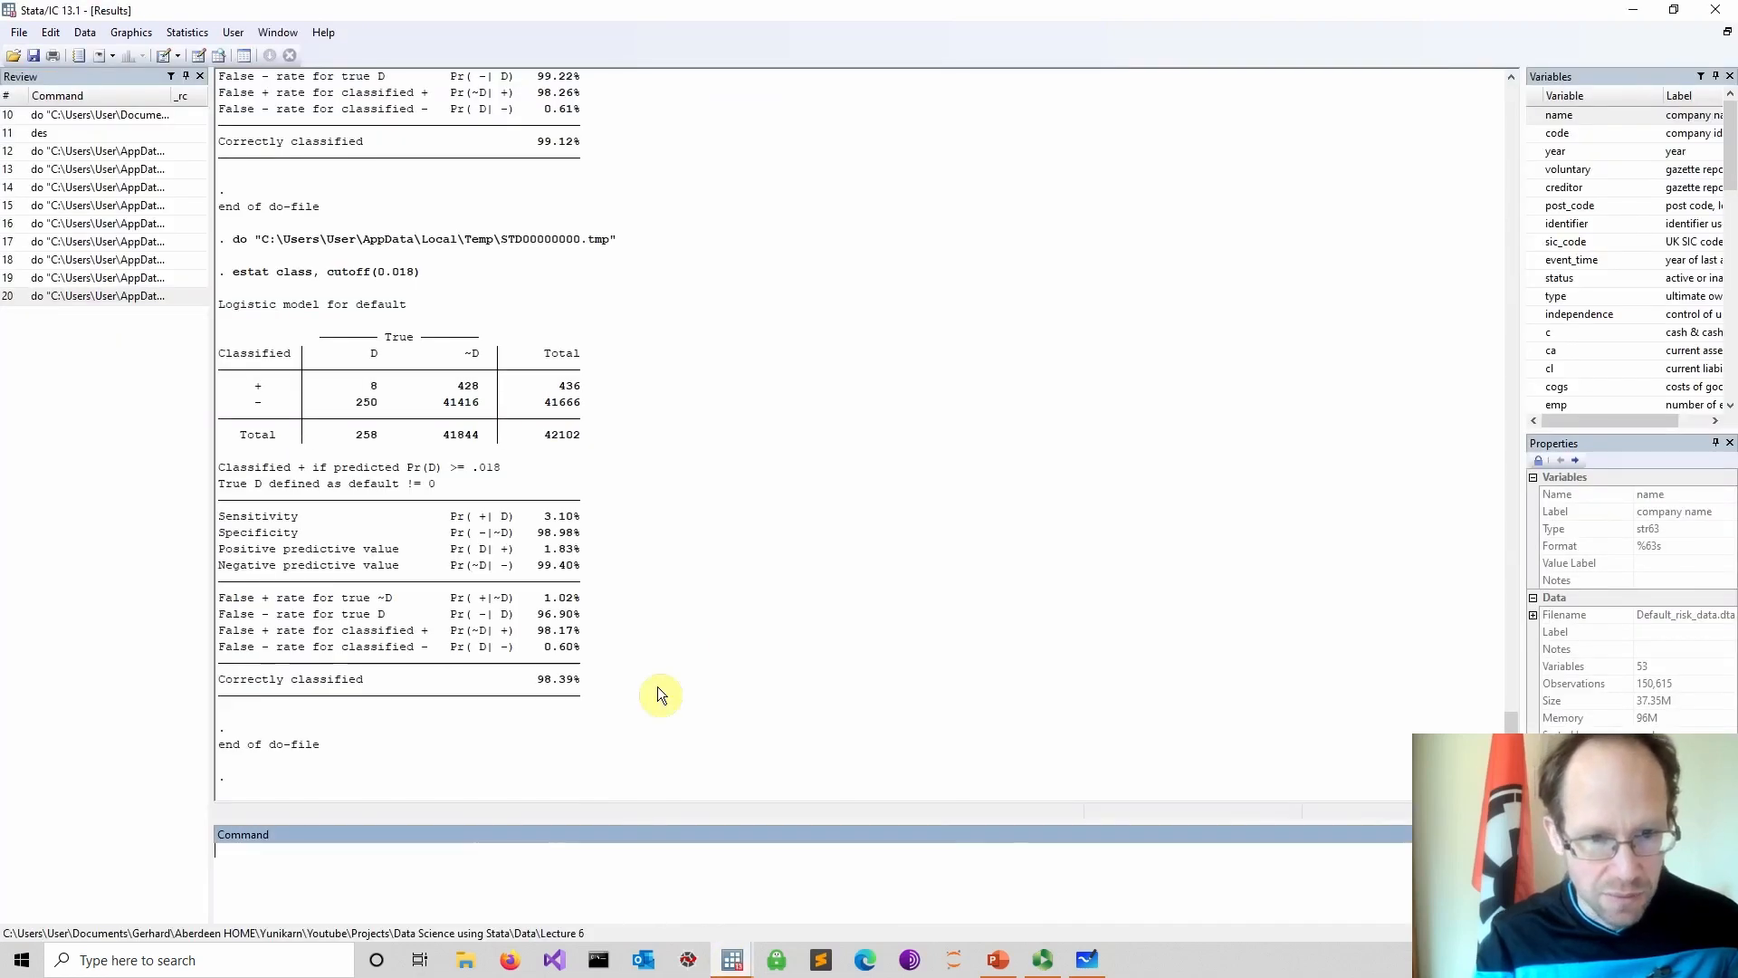
Compare the classification counts and rates for the 0.025 and 0.018 cutoffs in the results
scroll(607, 589, up, 7)
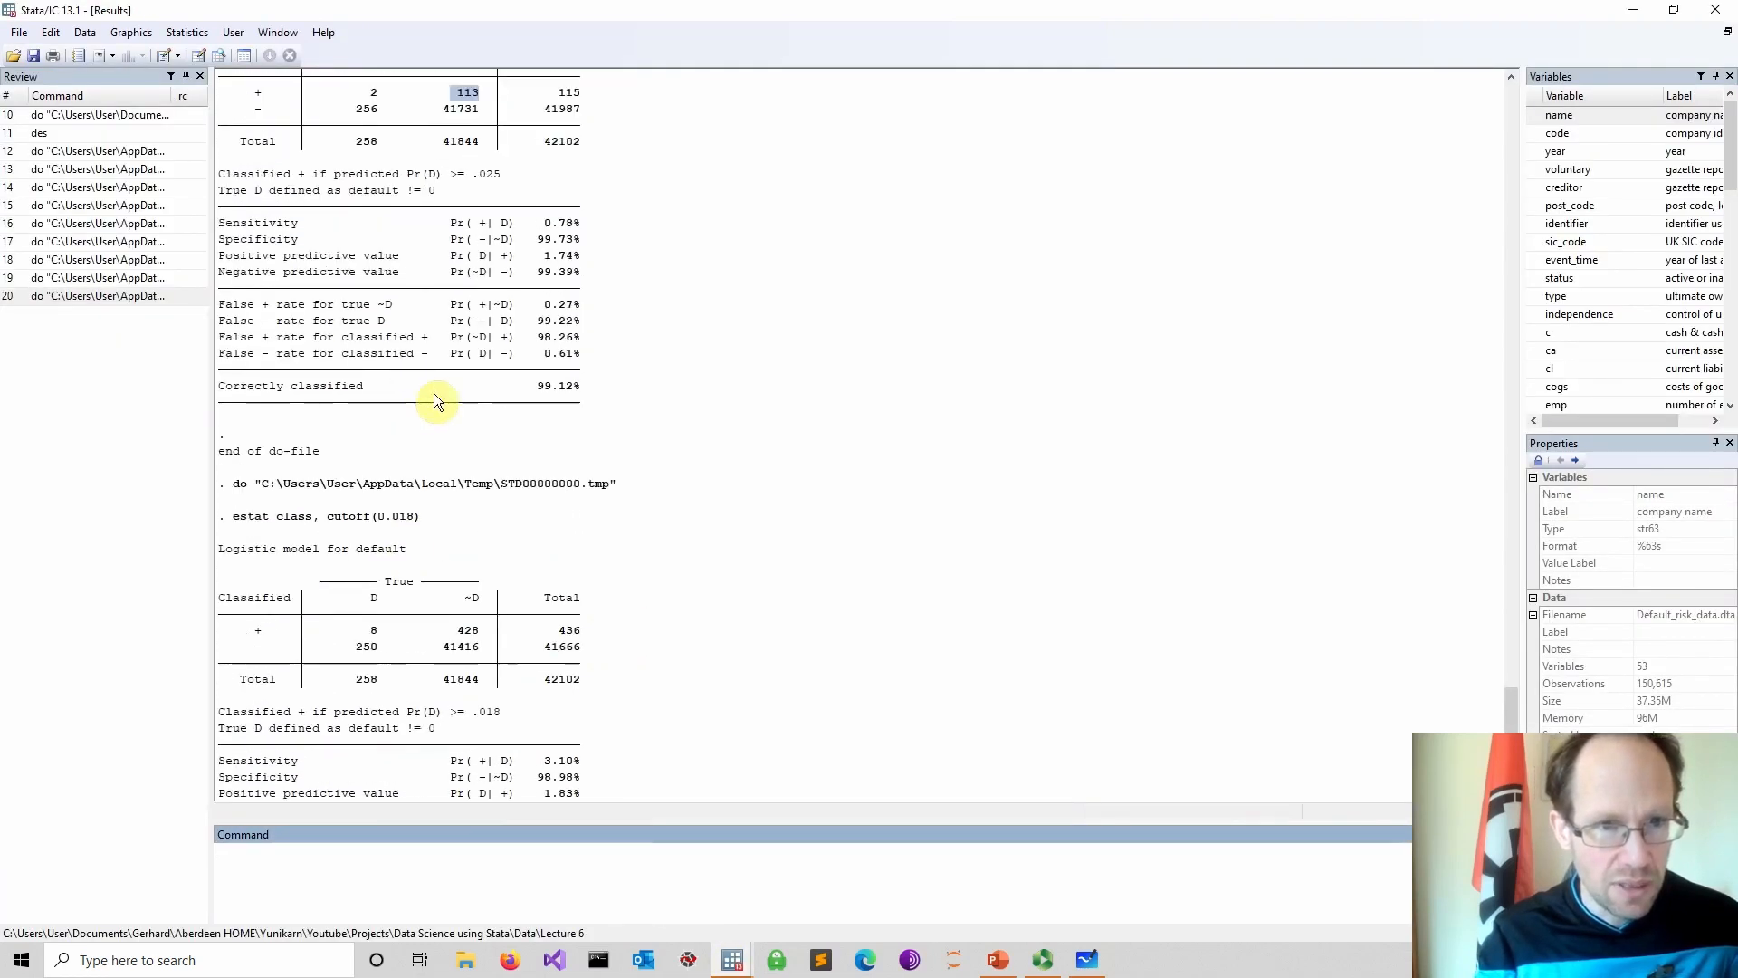
click(375, 734)
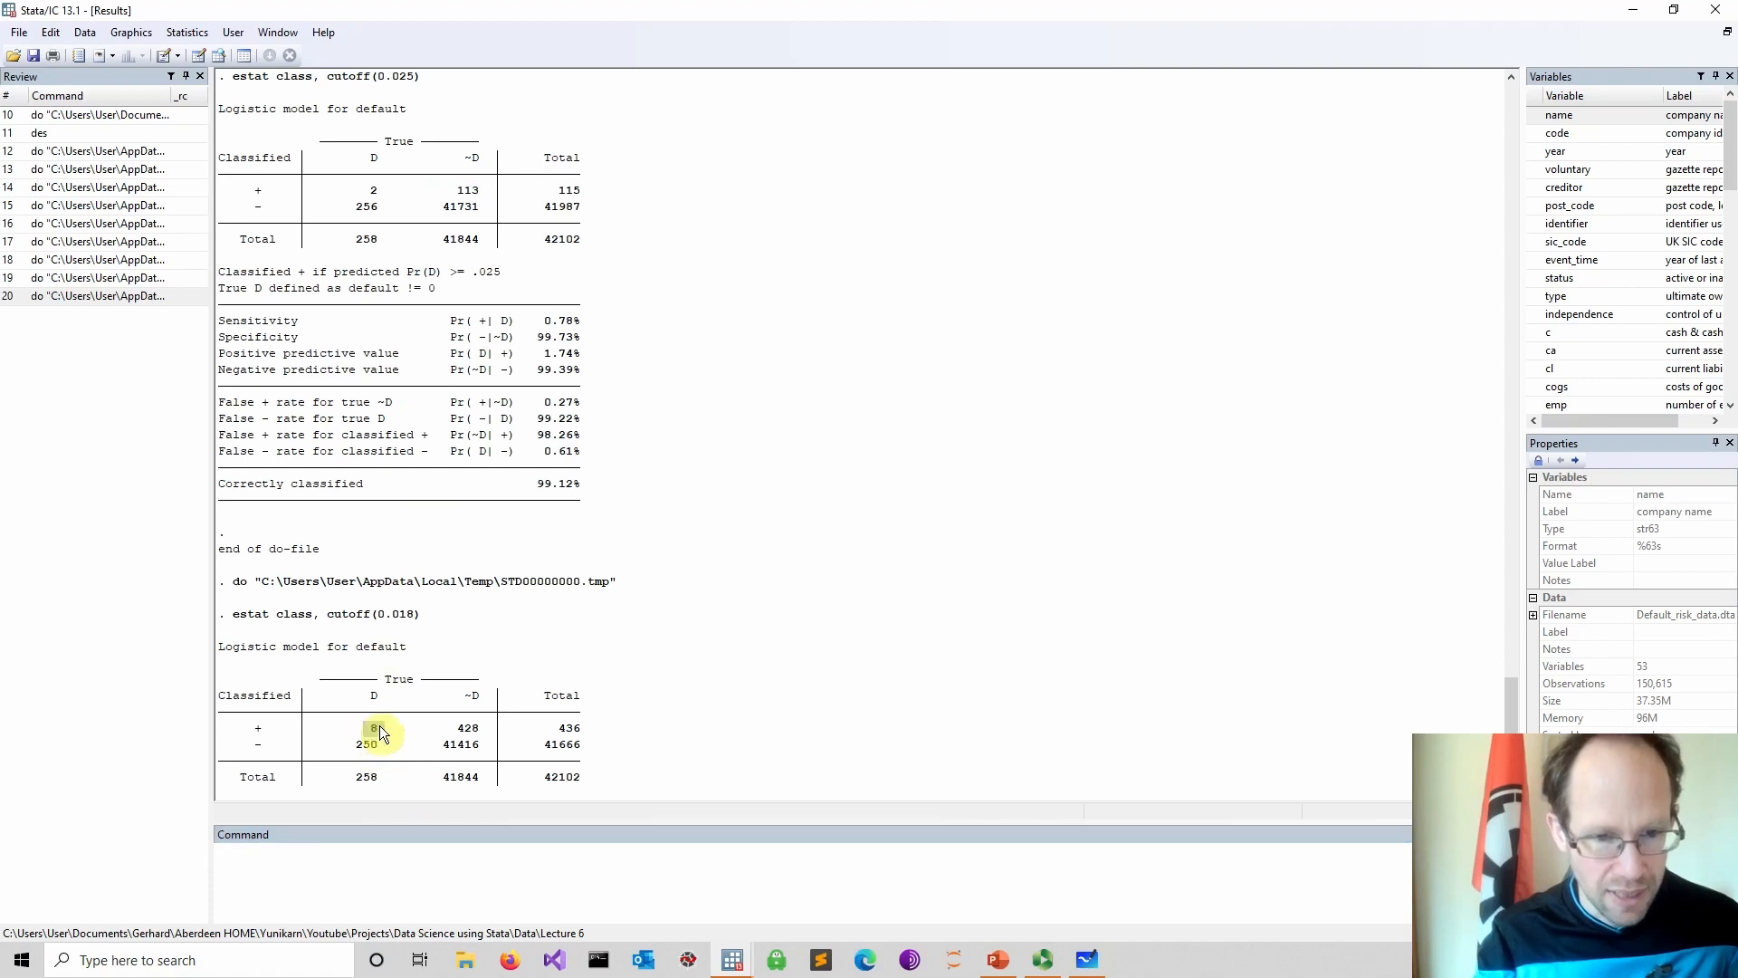
scroll(380, 733, down, 3)
scroll(492, 596, down, 2)
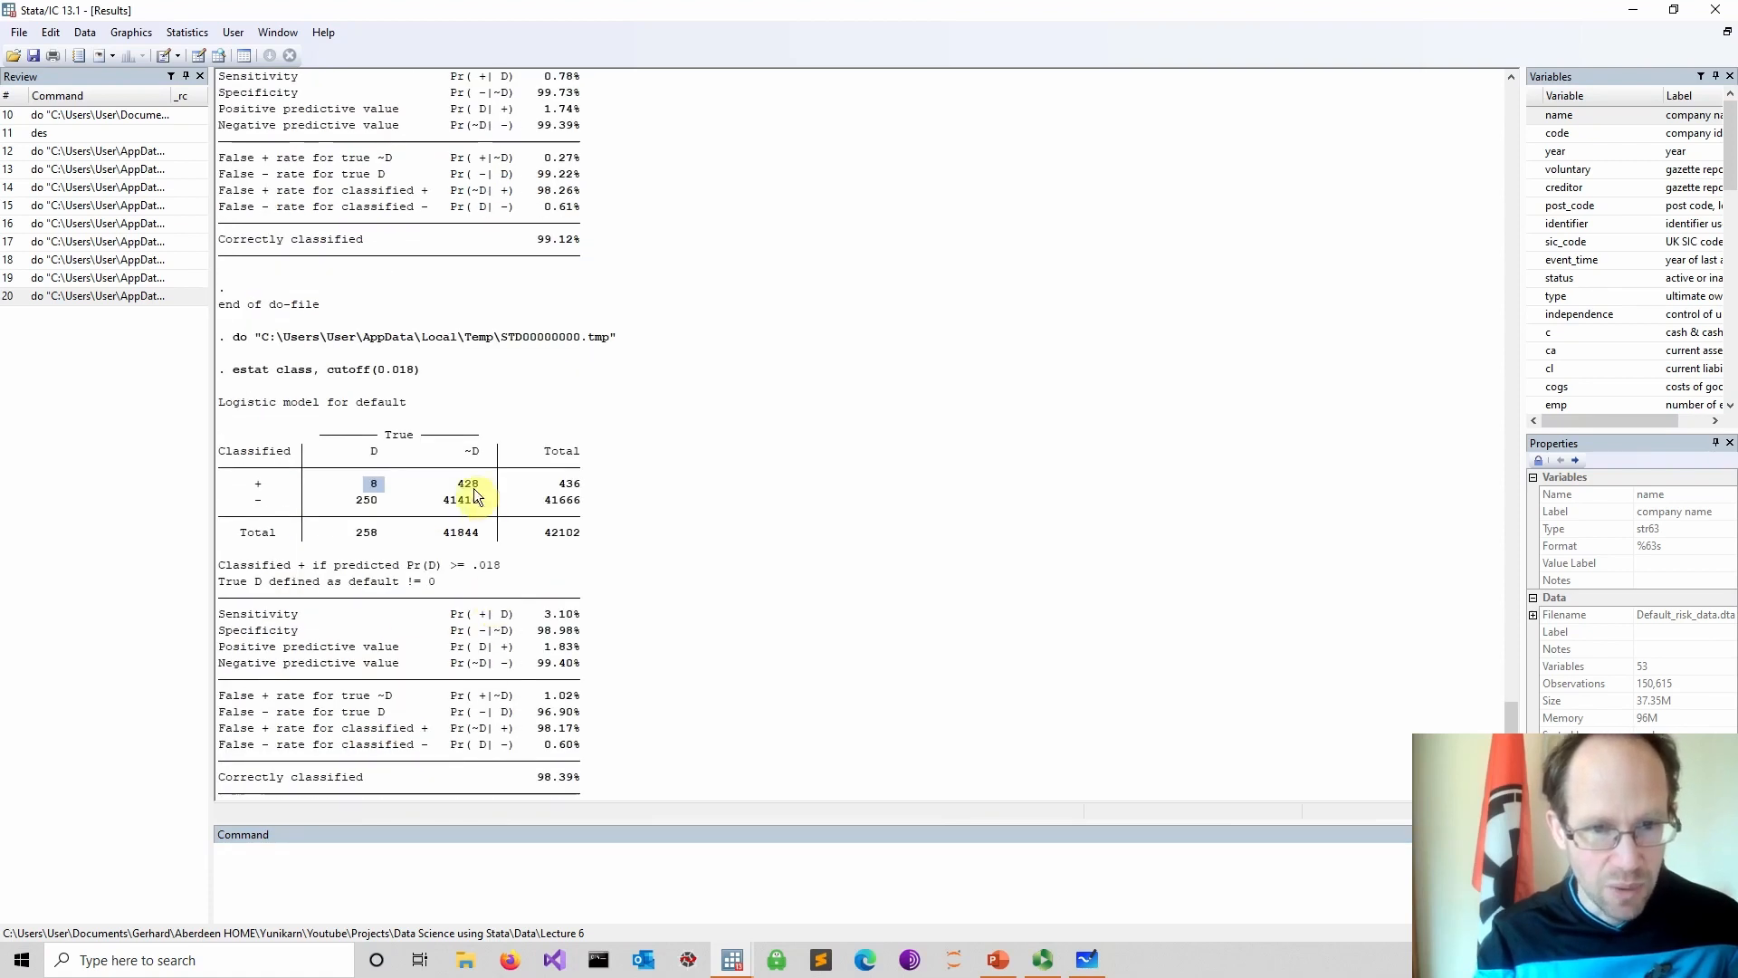
drag(456, 485, 472, 492)
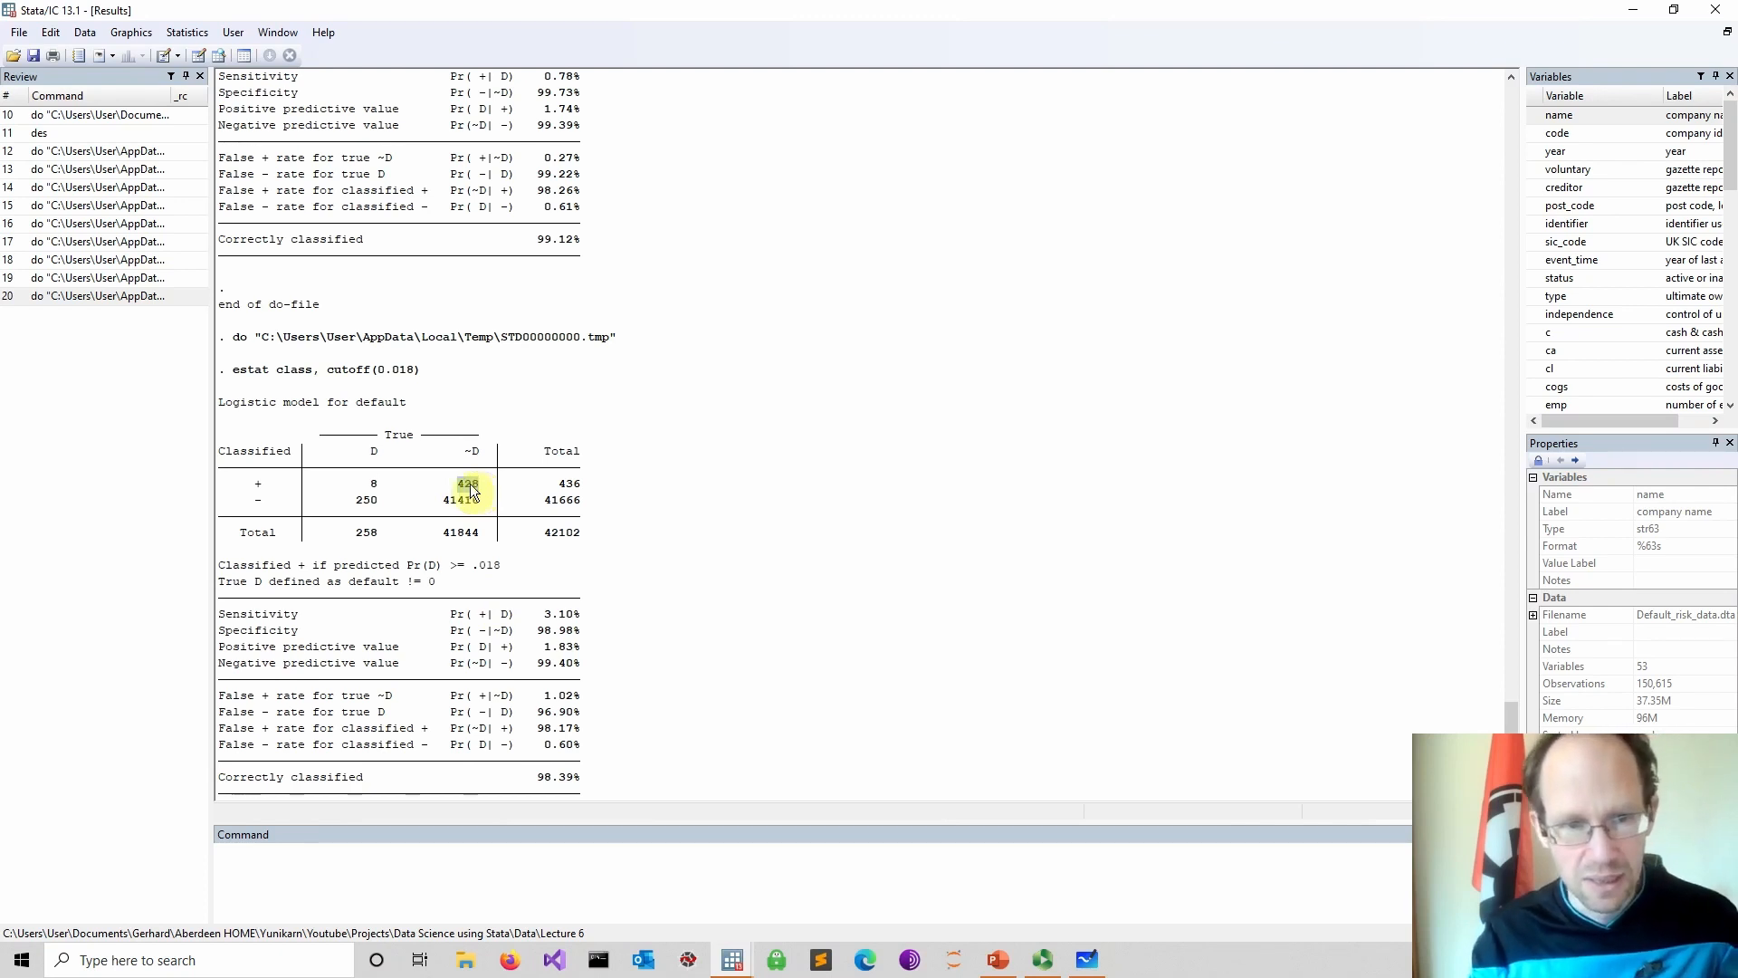
drag(248, 484, 486, 500)
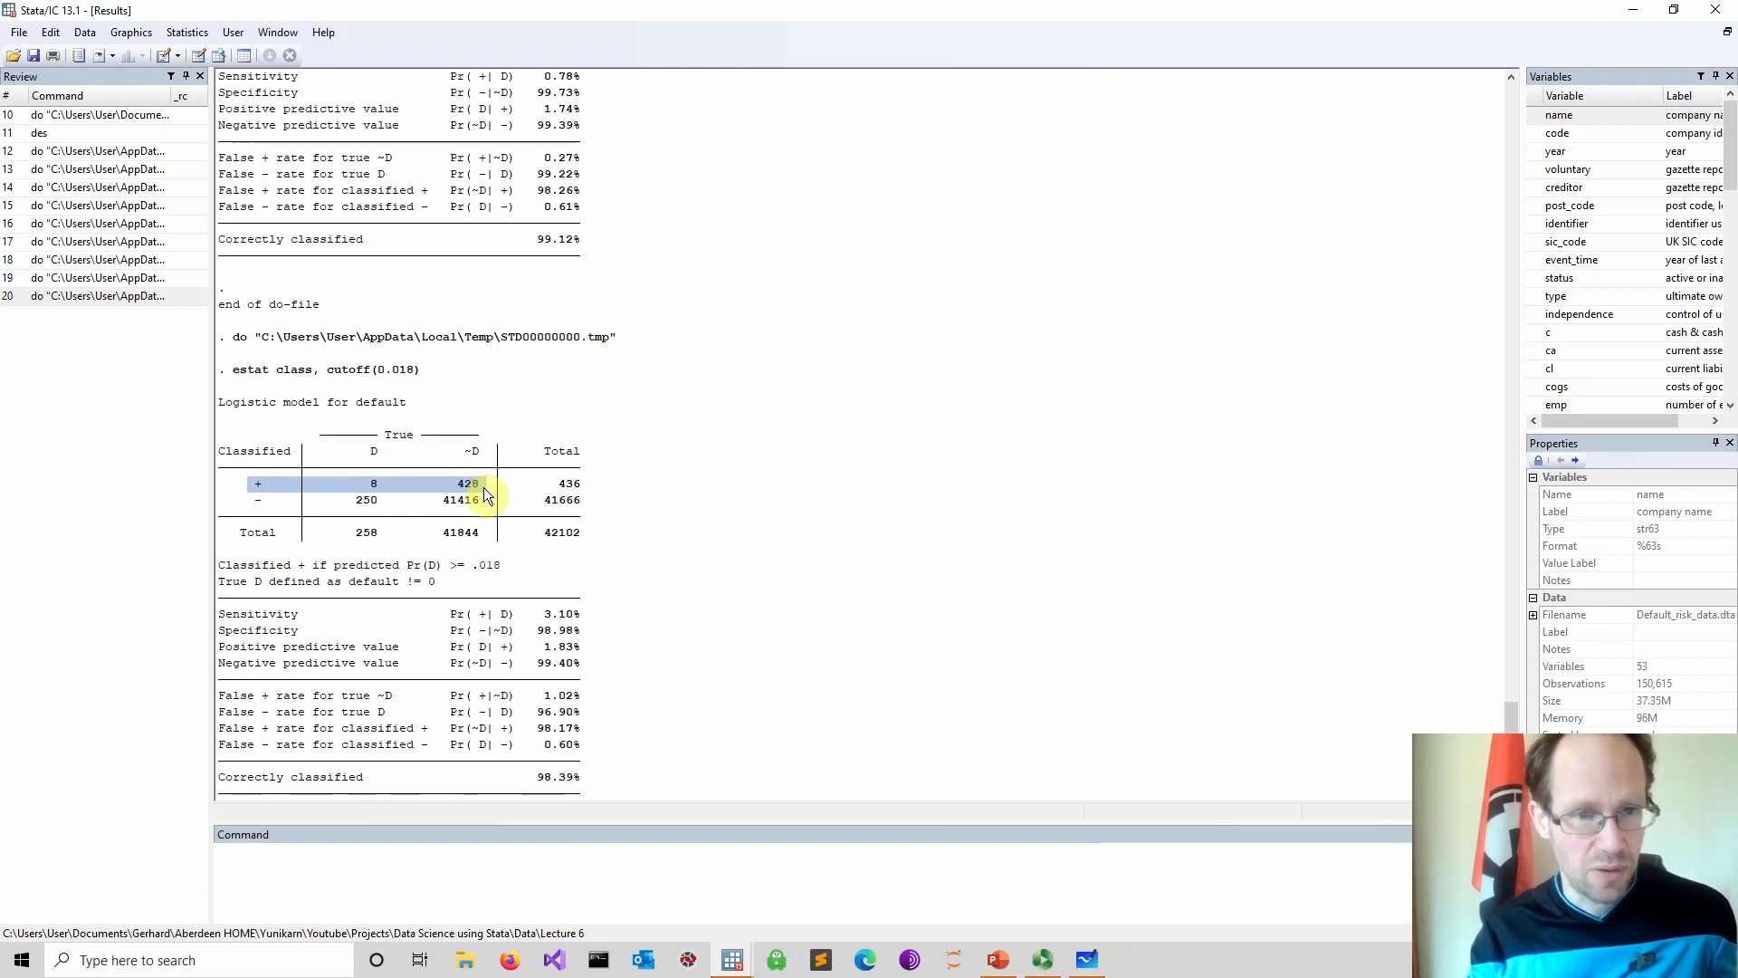
click(476, 489)
drag(452, 486, 475, 486)
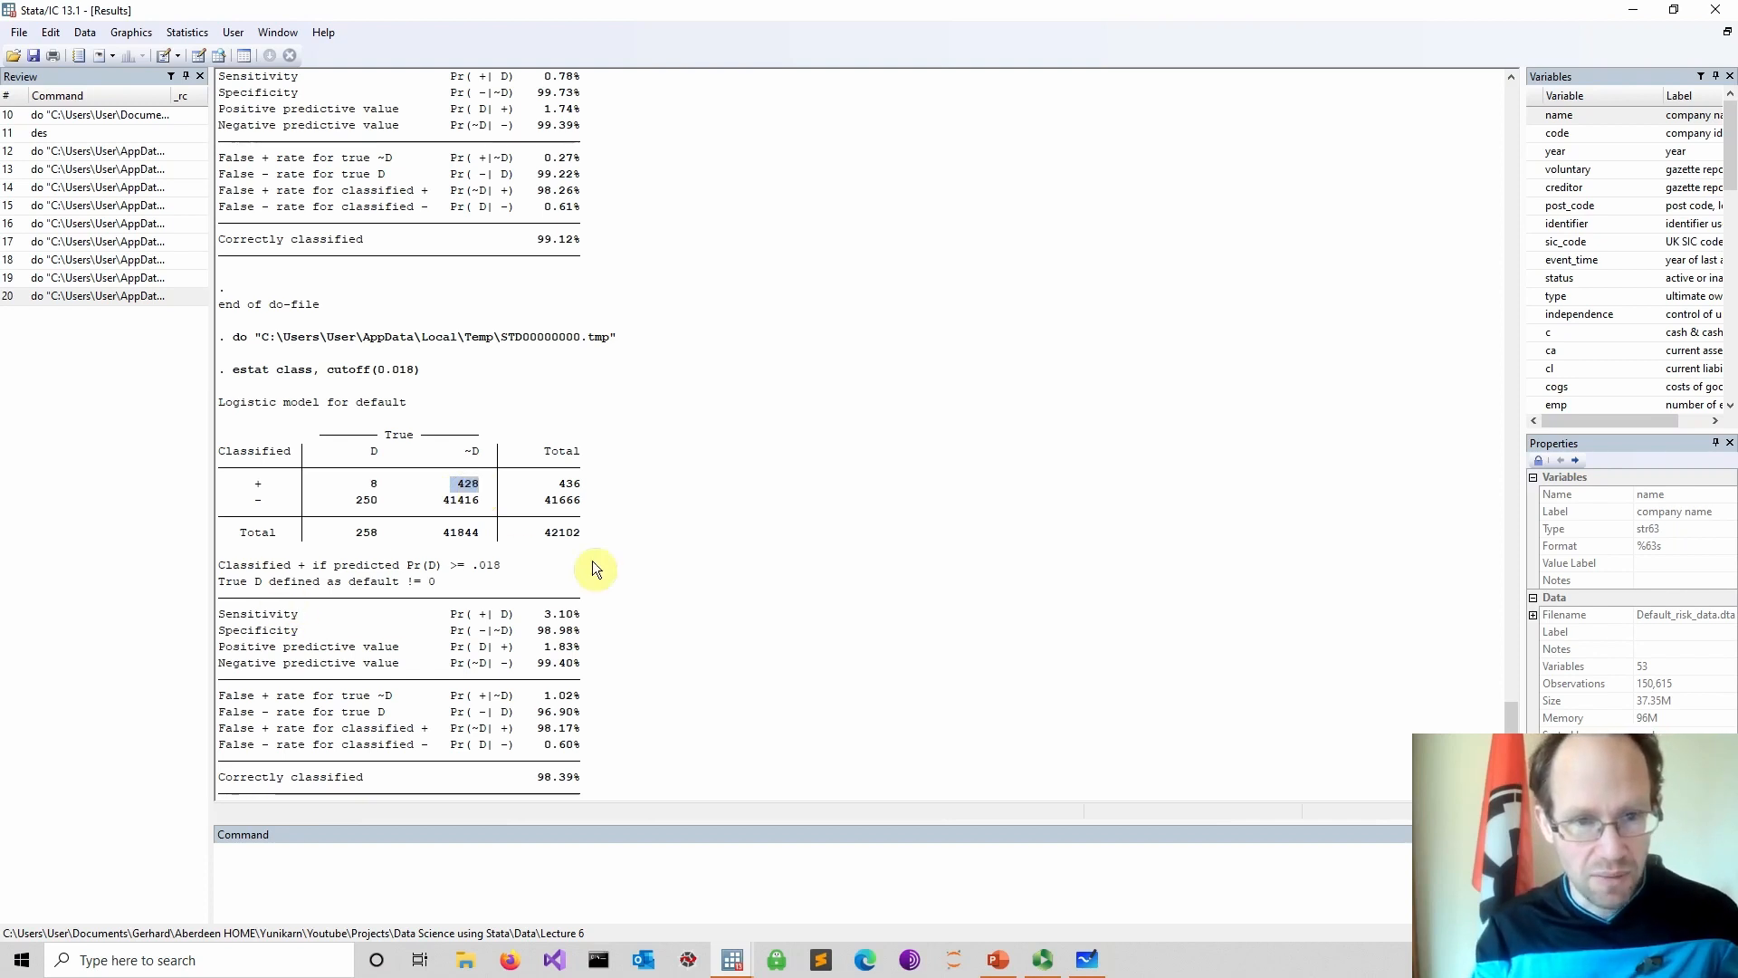
scroll(592, 568, down, 2)
scroll(583, 563, up, 1)
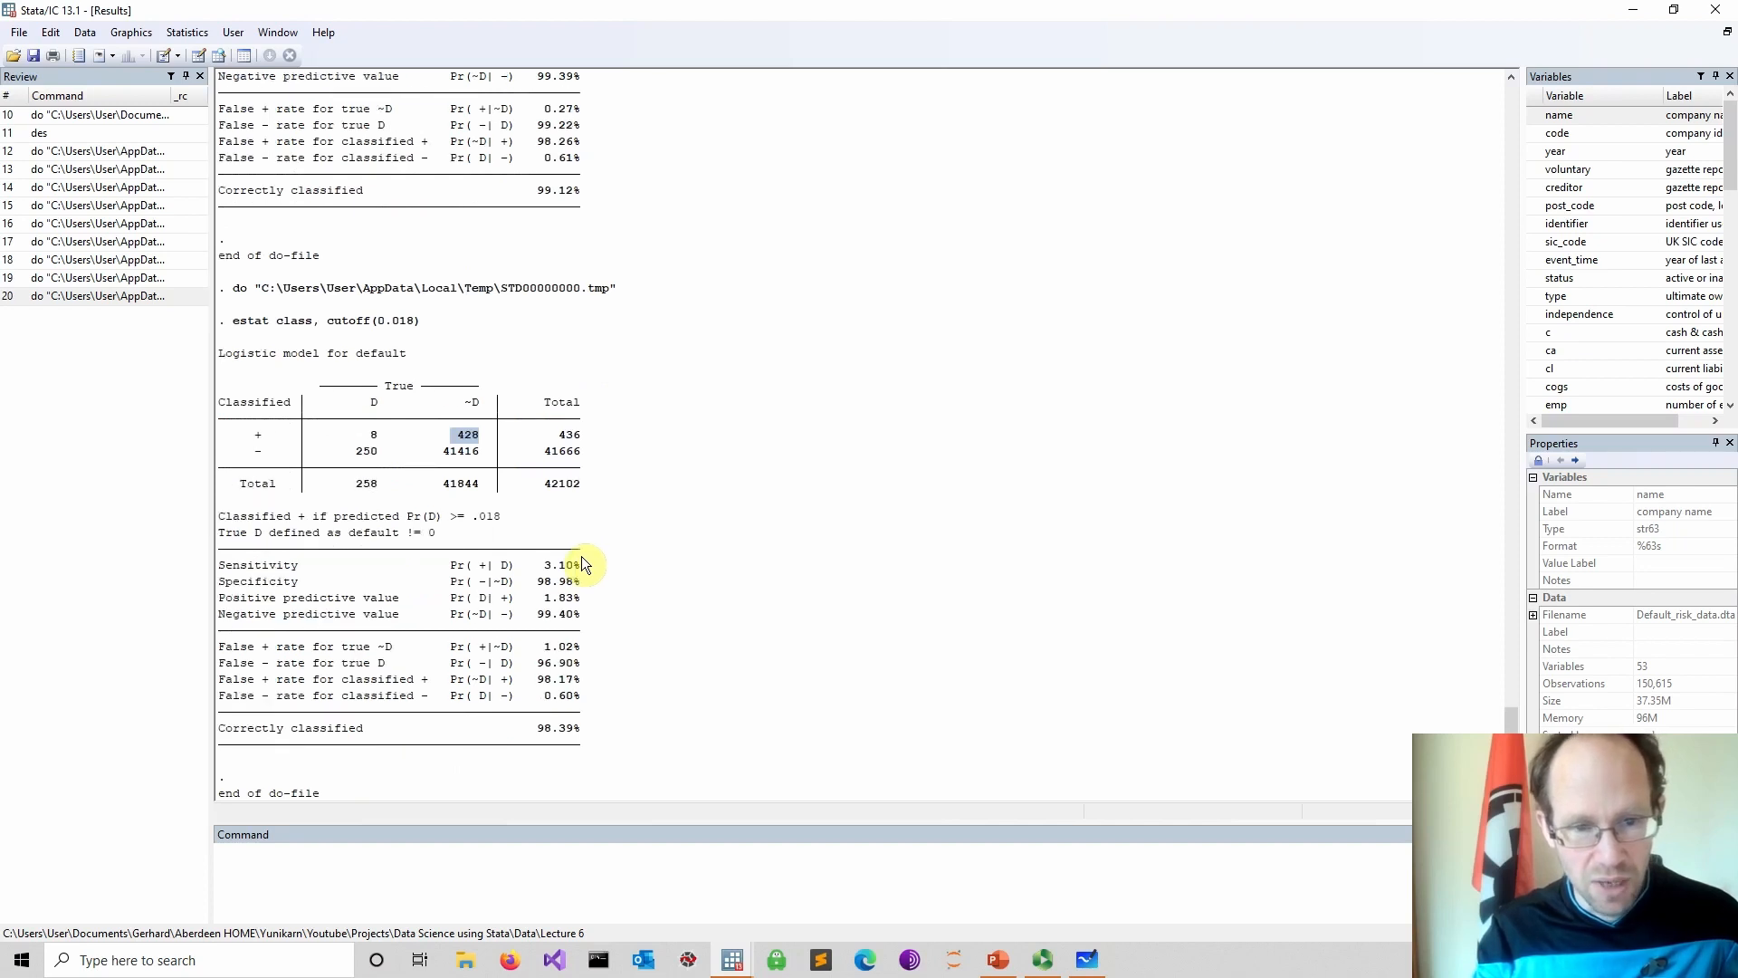
Add an lsens command on a new line beneath the cutoff(0.018) line in the do-file
mouse_move(732, 960)
click(708, 890)
click(340, 678)
key(Return)
text(lsens)
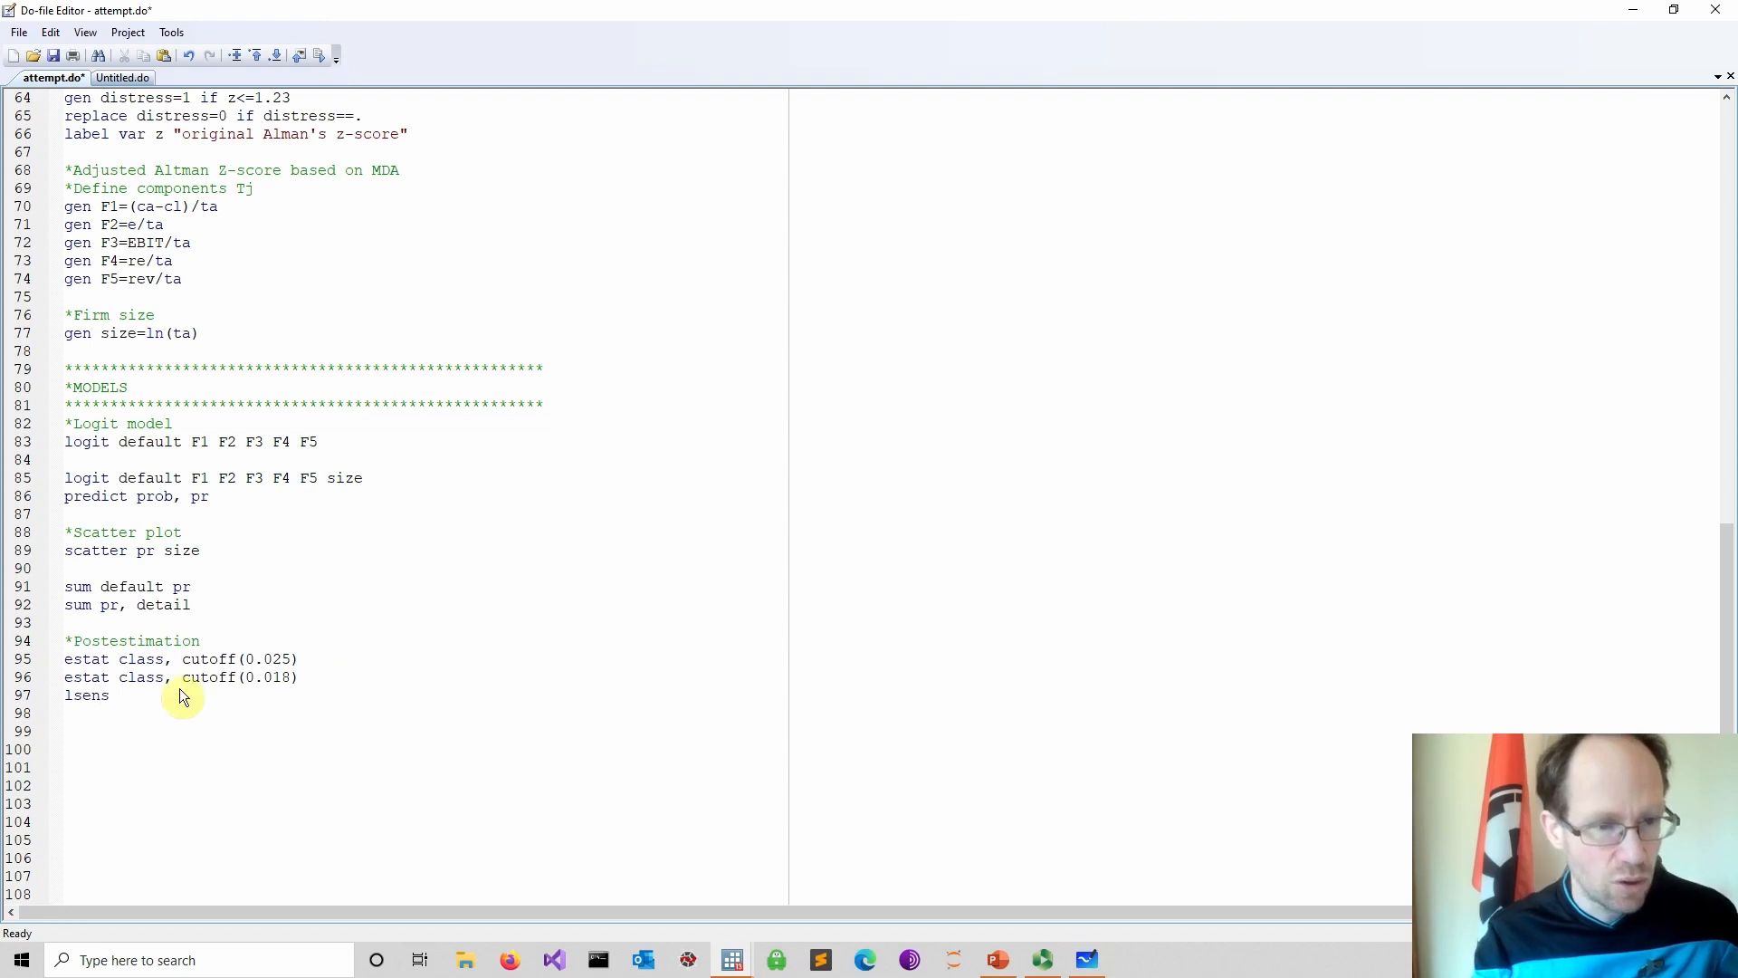
Save the do-file, run the lsens line to plot sensitivity and specificity against cutoffs, and close the graph
click(16, 695)
click(54, 56)
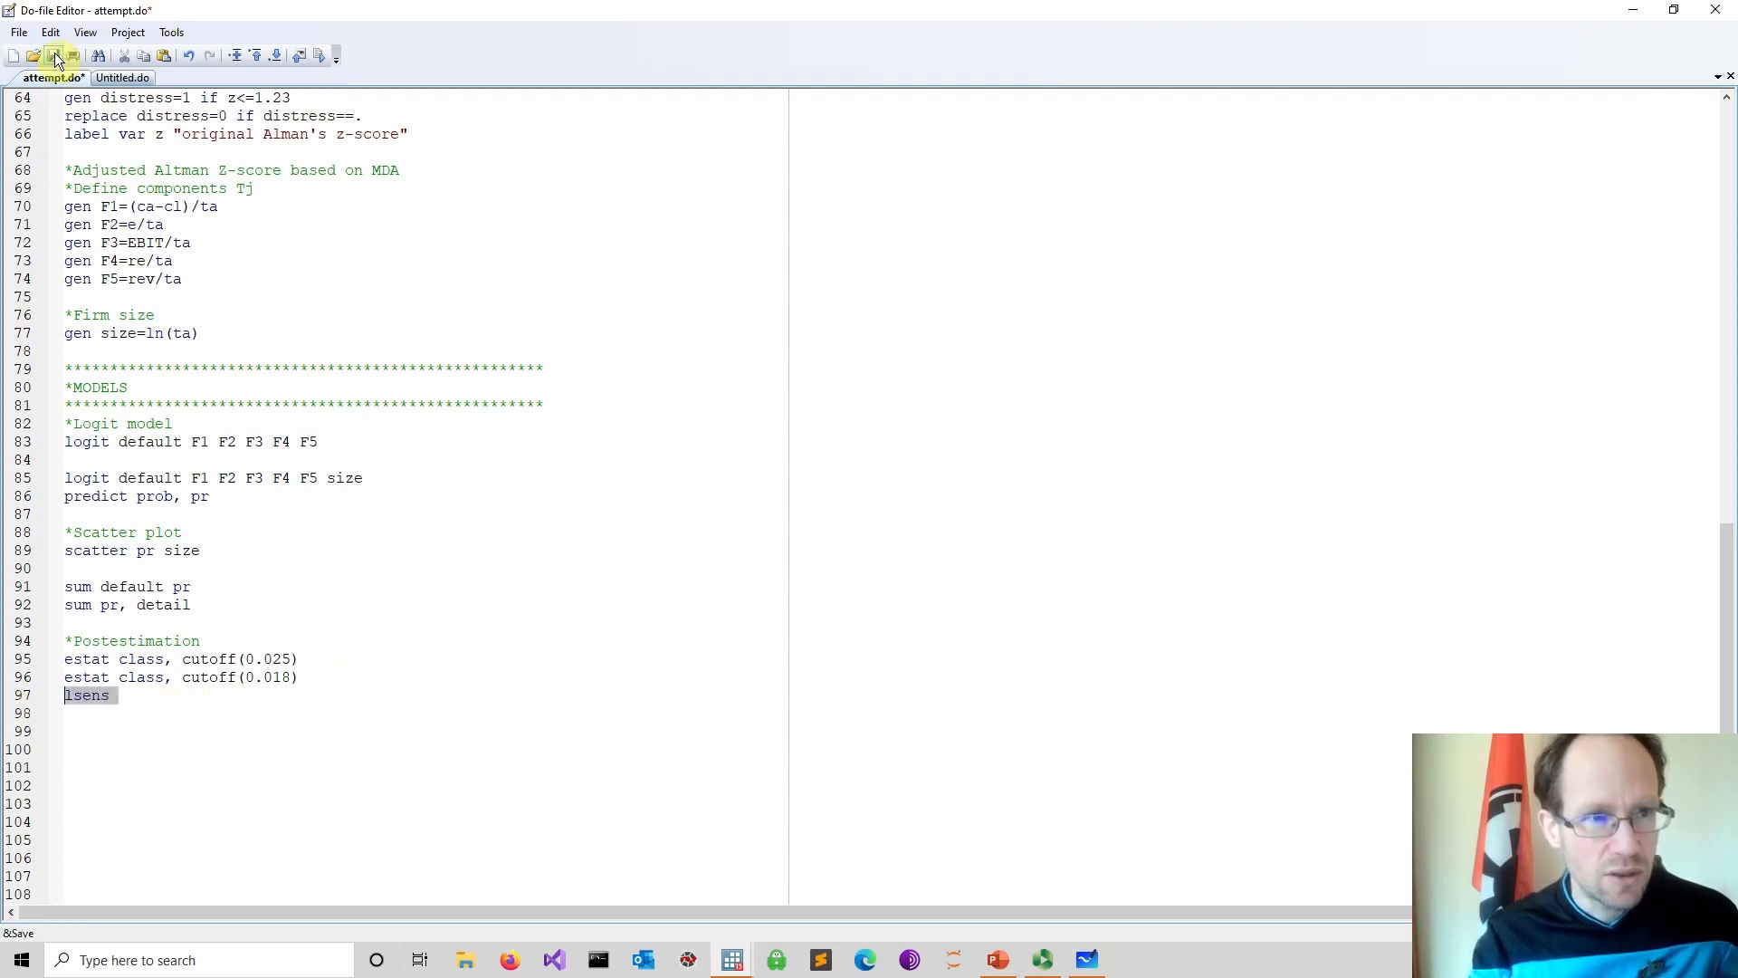
click(319, 56)
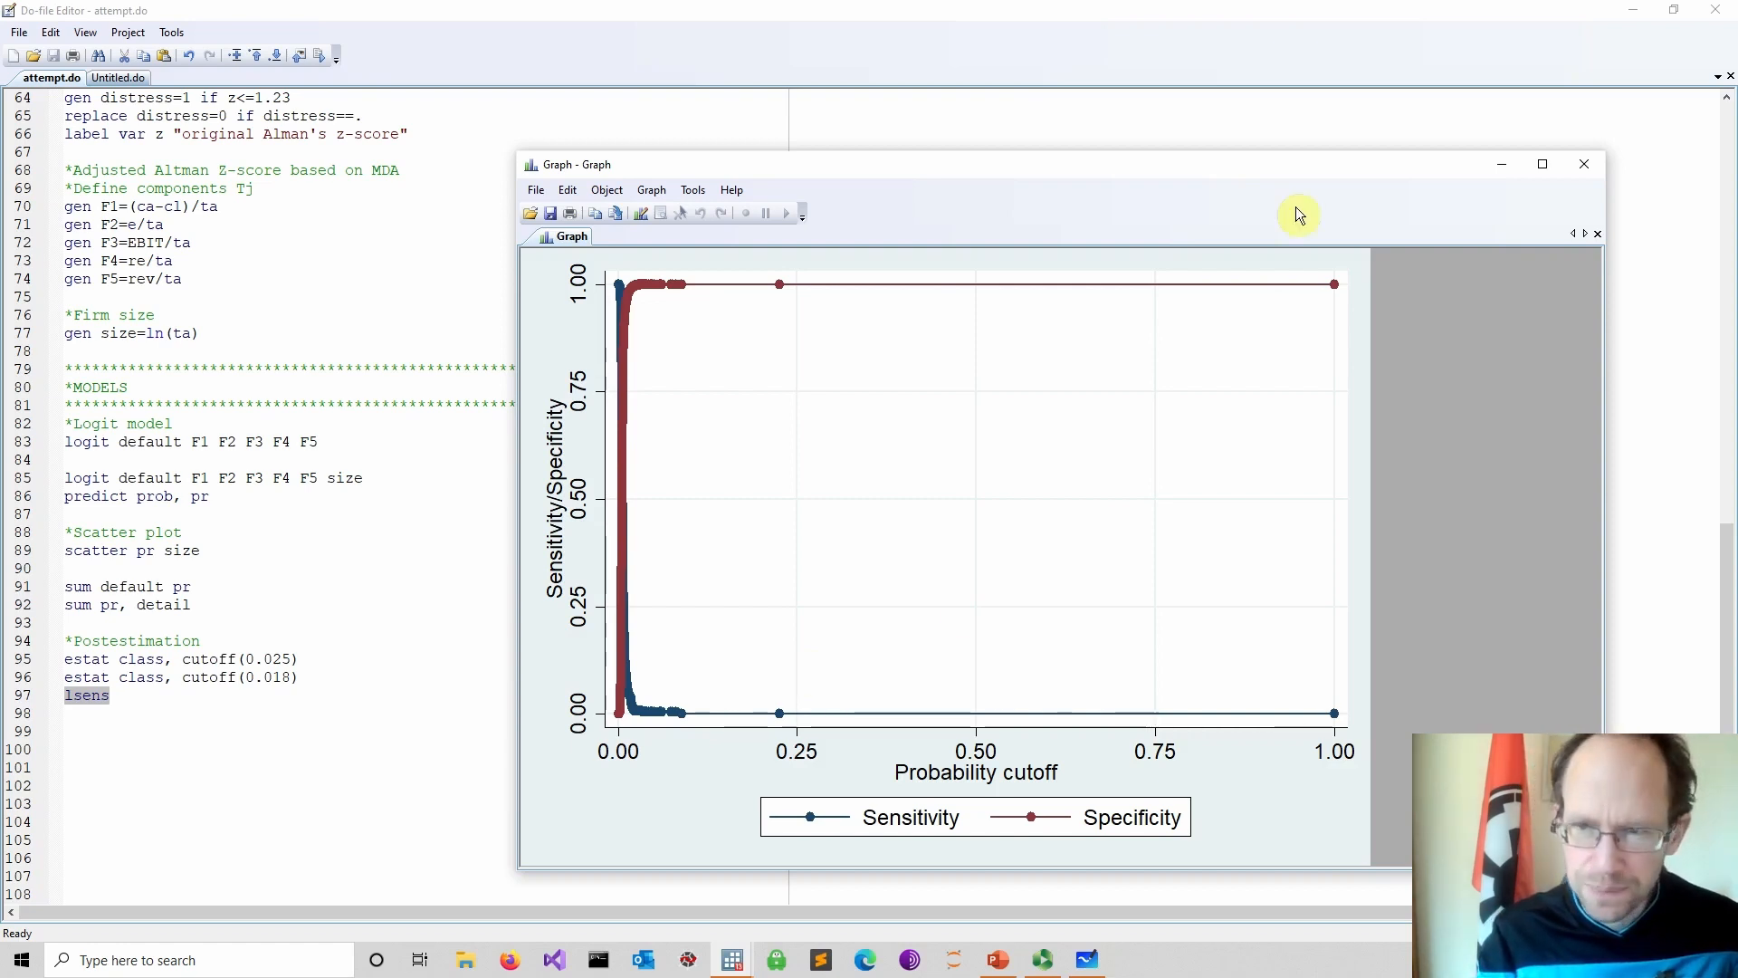
click(1573, 165)
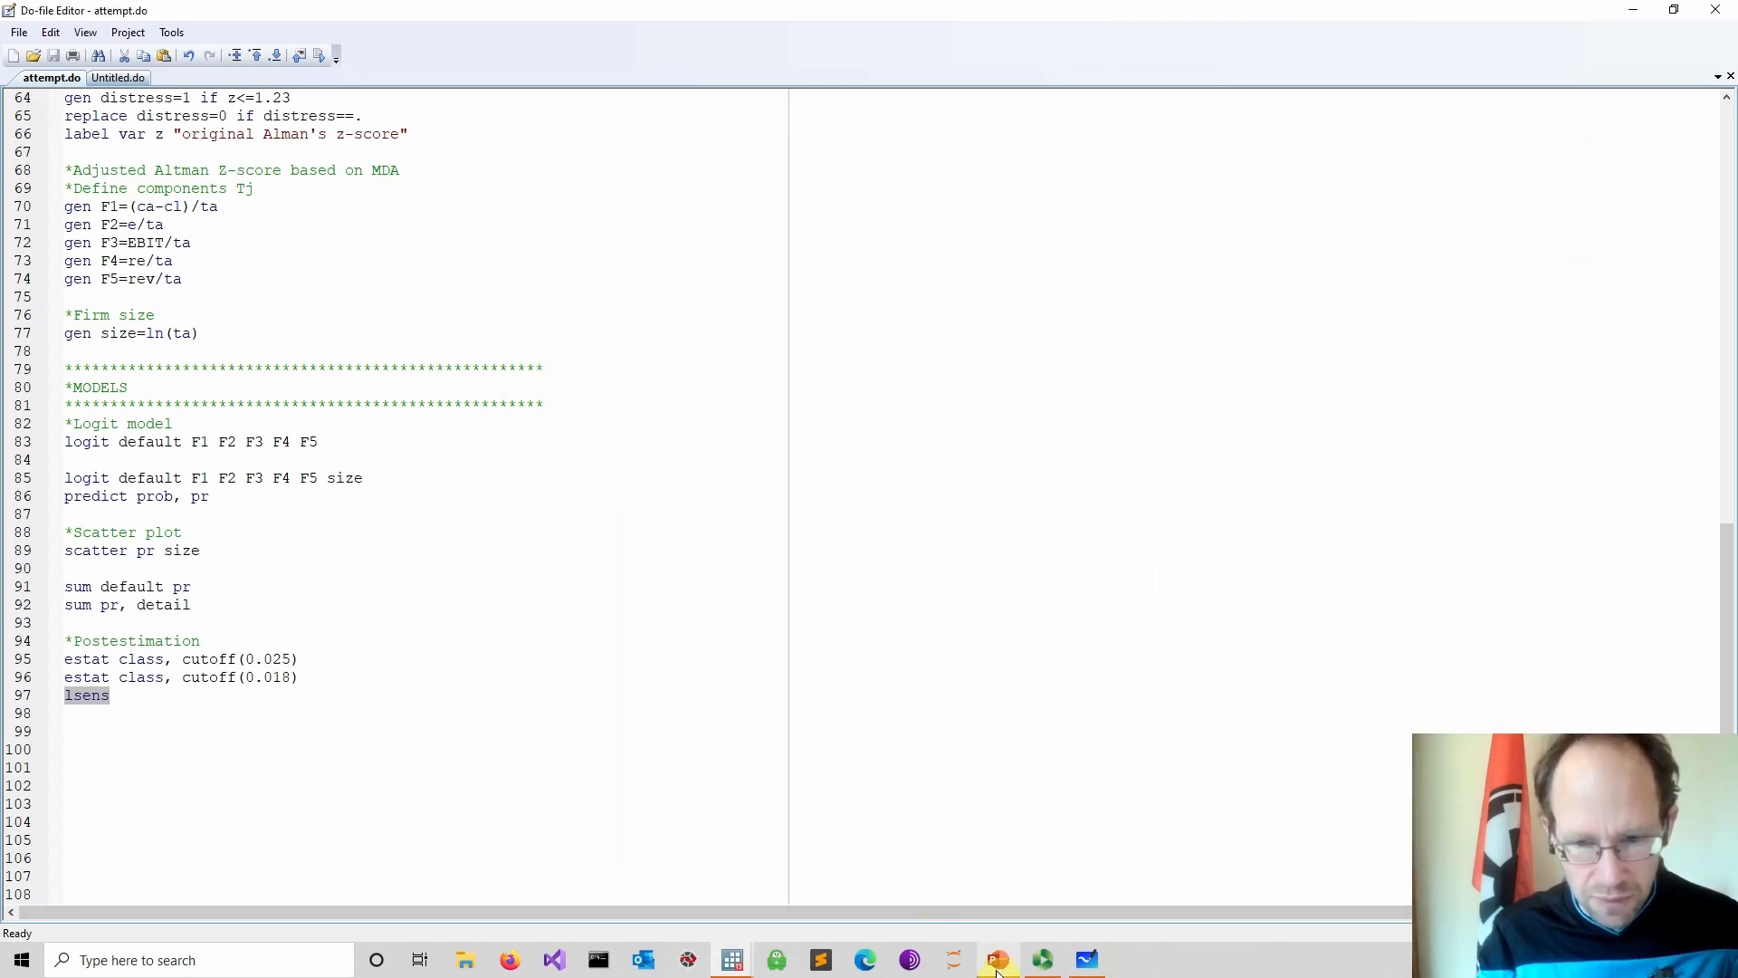
Switch to the PowerPoint presentation showing the modelling default risk slide
mouse_move(998, 969)
click(955, 876)
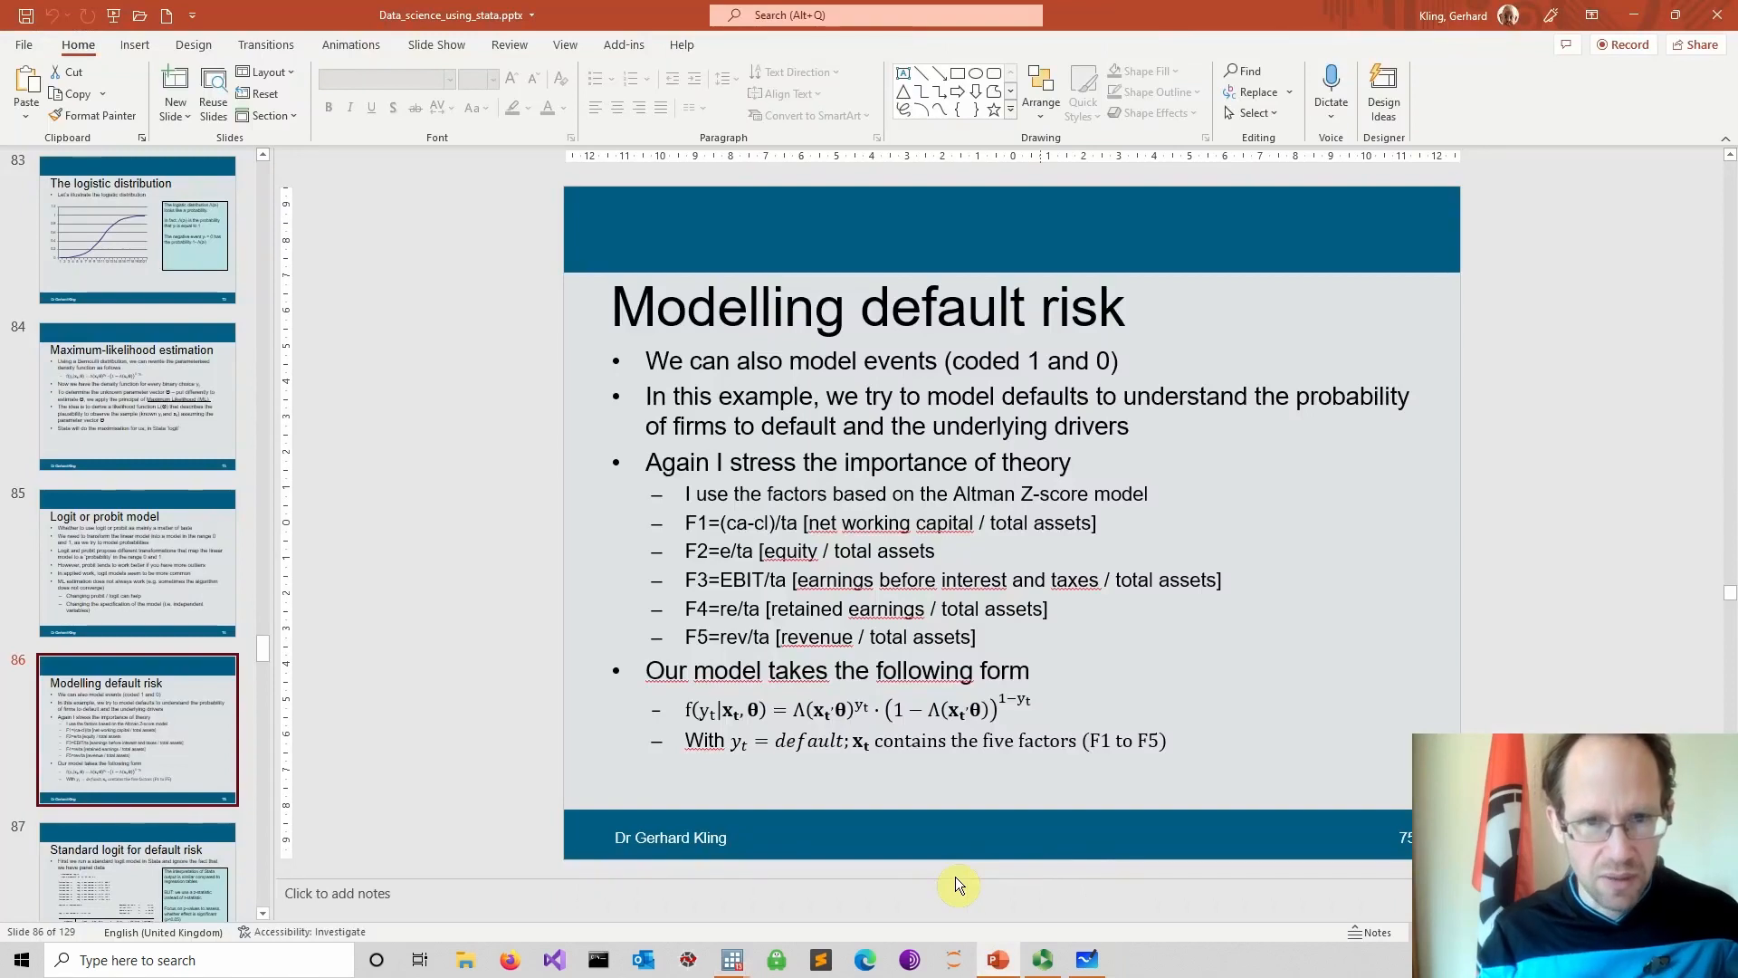